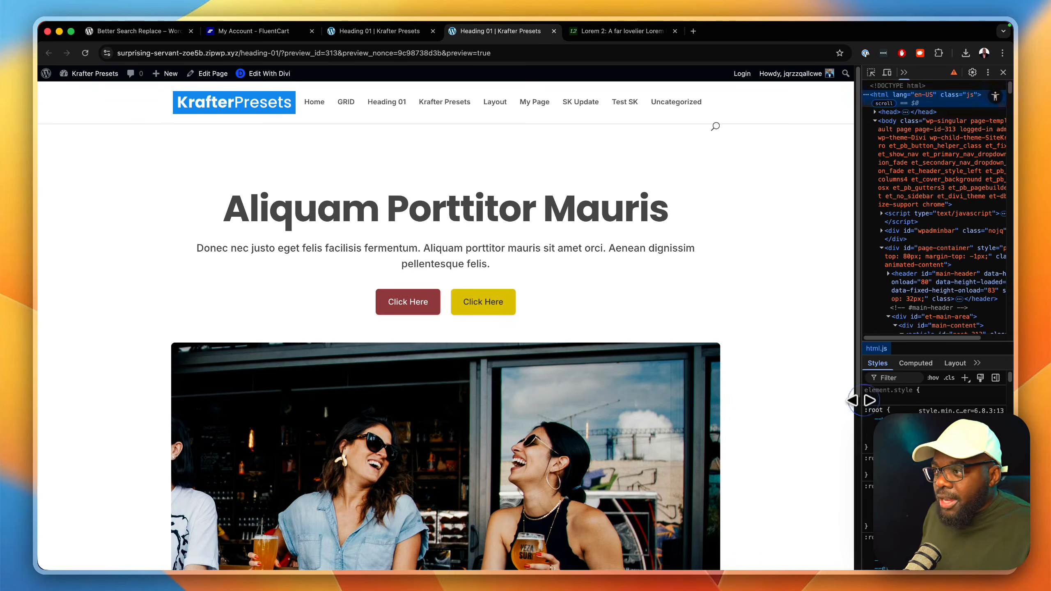
Step: Check the page preview's responsive layout at narrow and wide viewport widths, and return to the Heading 01 page builder
drag(861, 400, 278, 371)
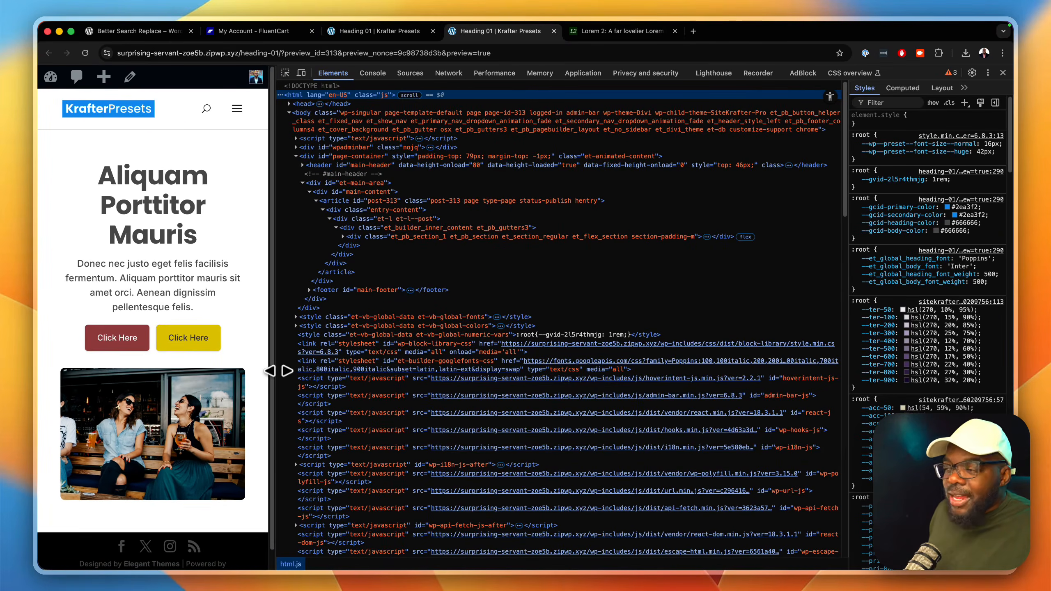
drag(278, 371, 881, 370)
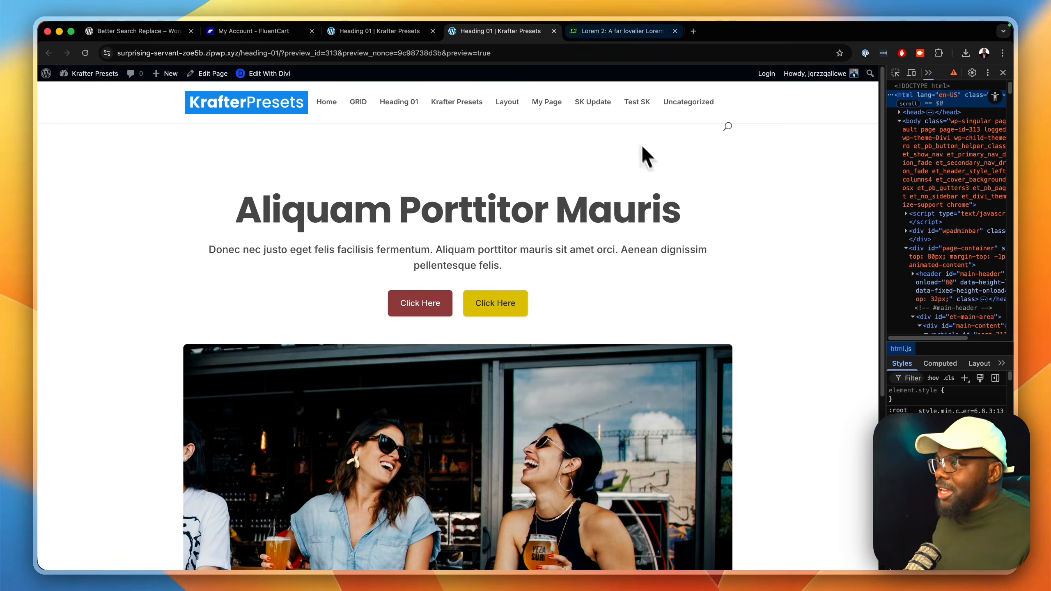
click(369, 33)
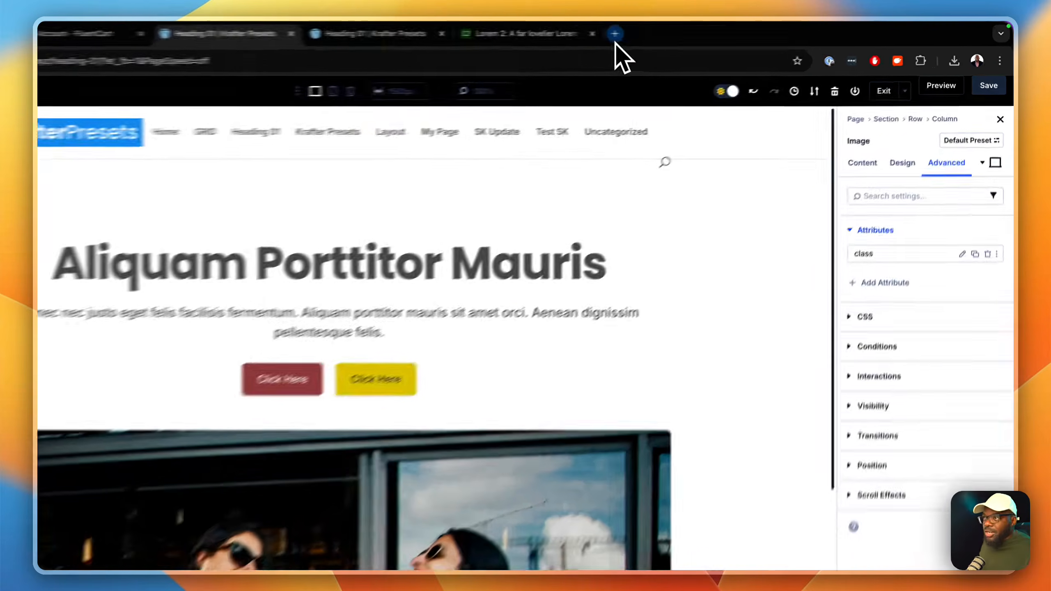
Step: Open diviuniversity.com in a new tab and look through its community feed and course catalogue
click(694, 30)
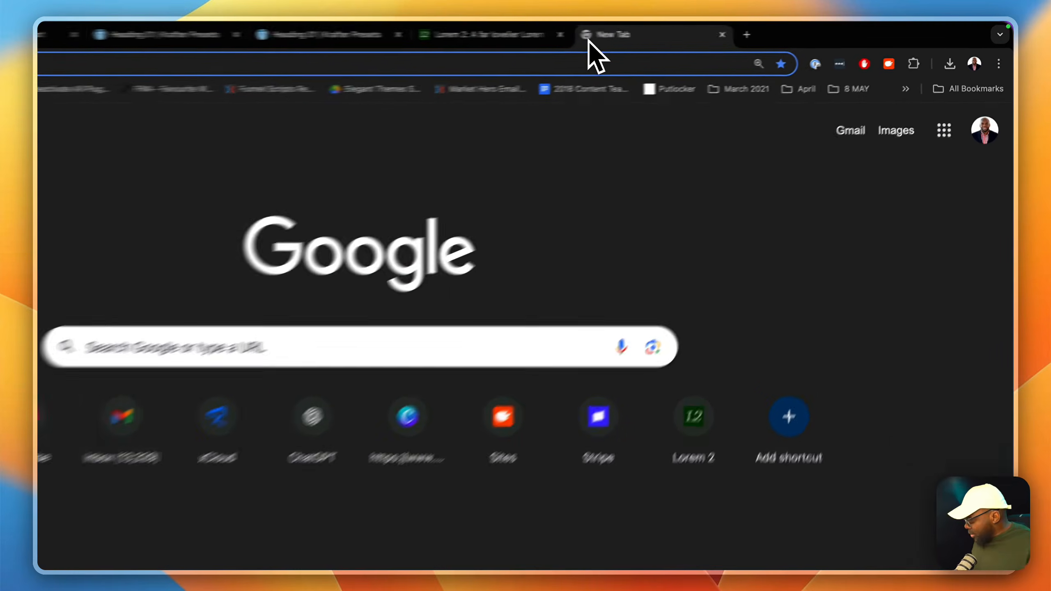
text(di)
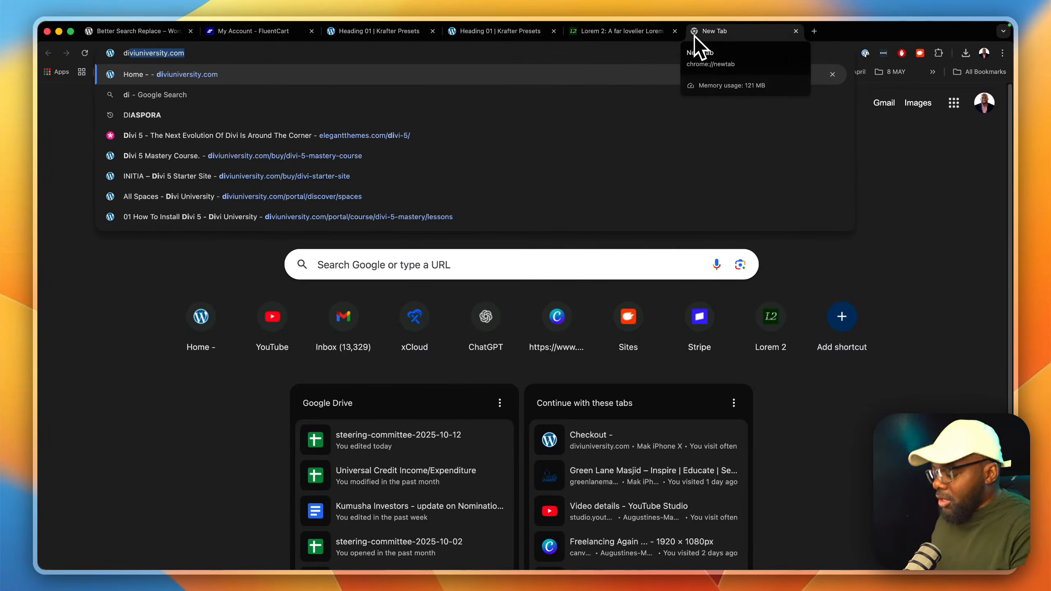
key(Return)
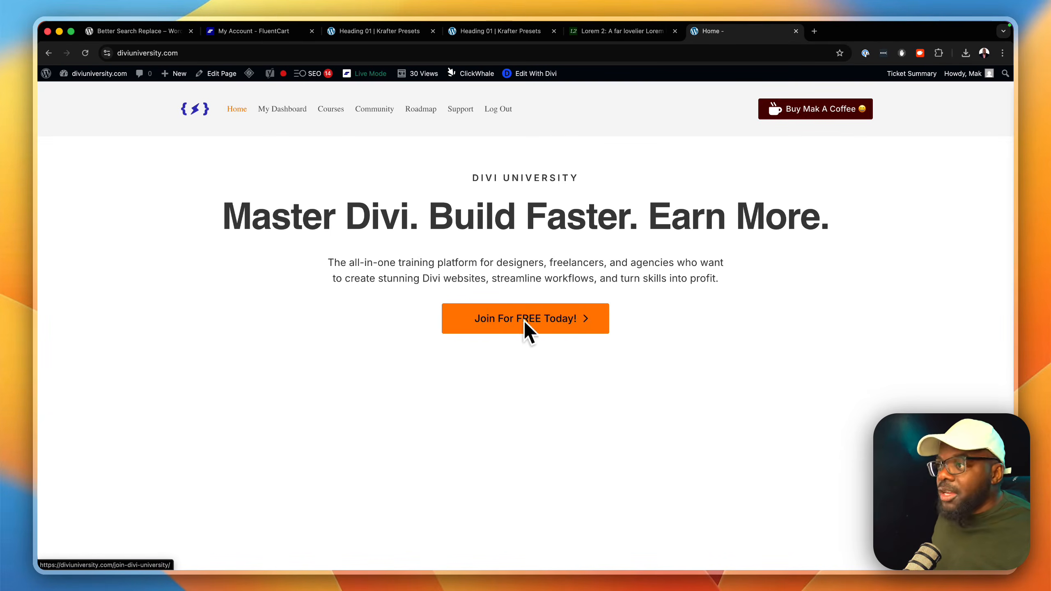
click(380, 119)
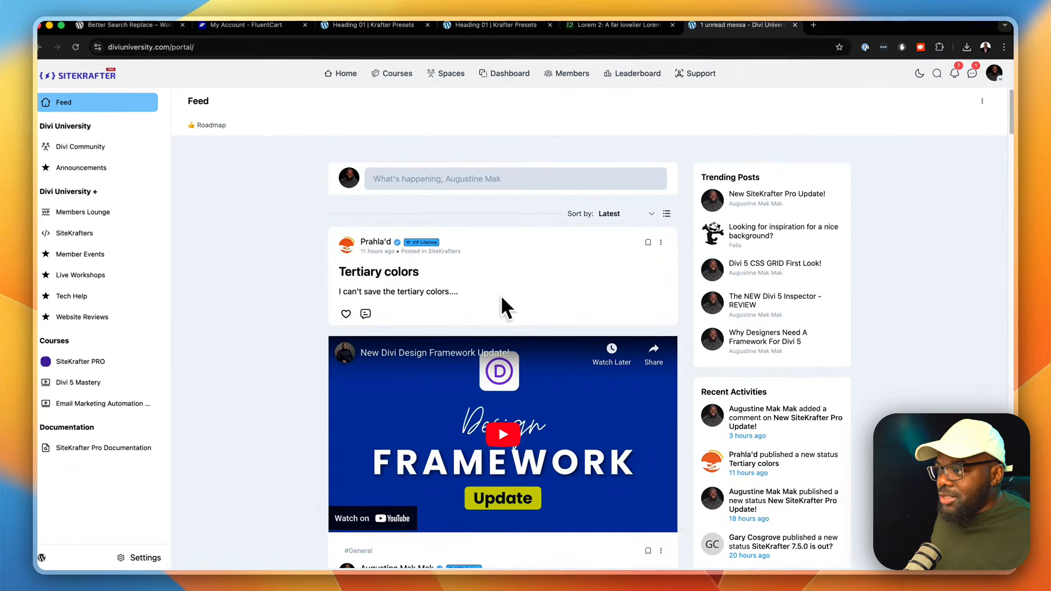
scroll(297, 371, down, 5)
scroll(292, 379, down, 10)
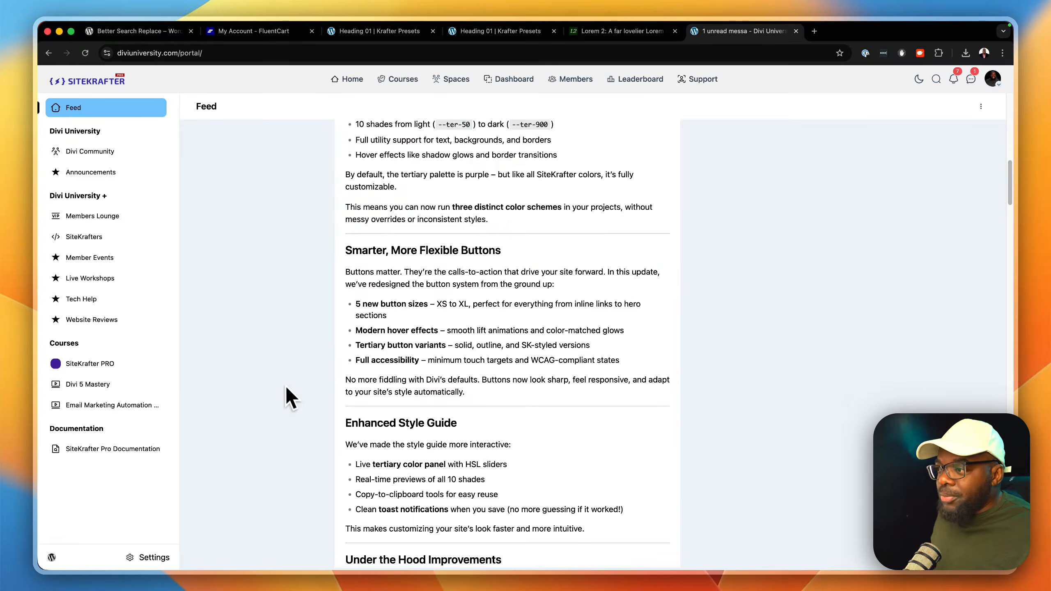
scroll(288, 384, up, 15)
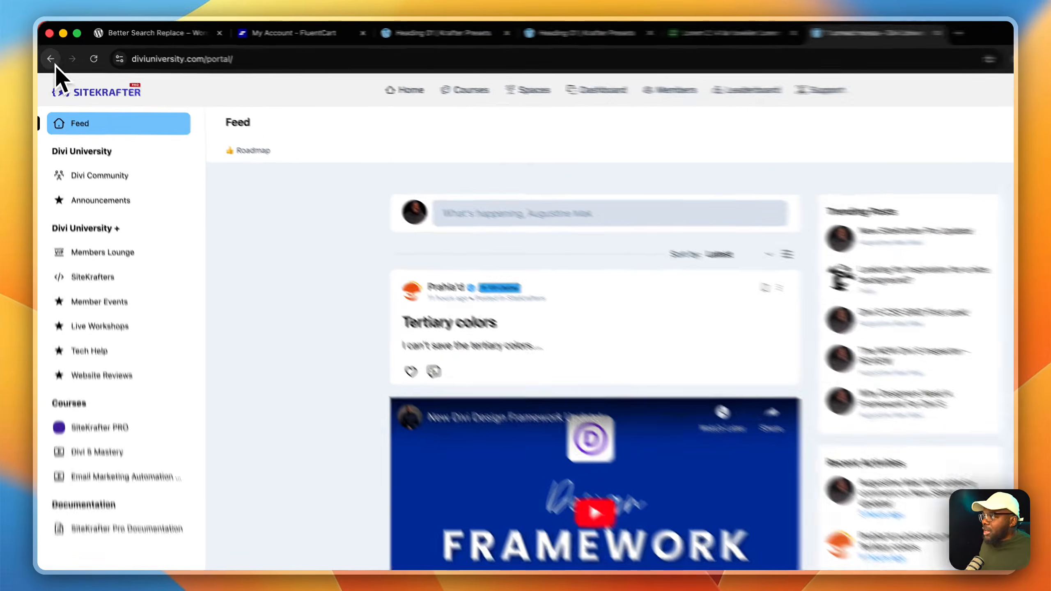
click(49, 53)
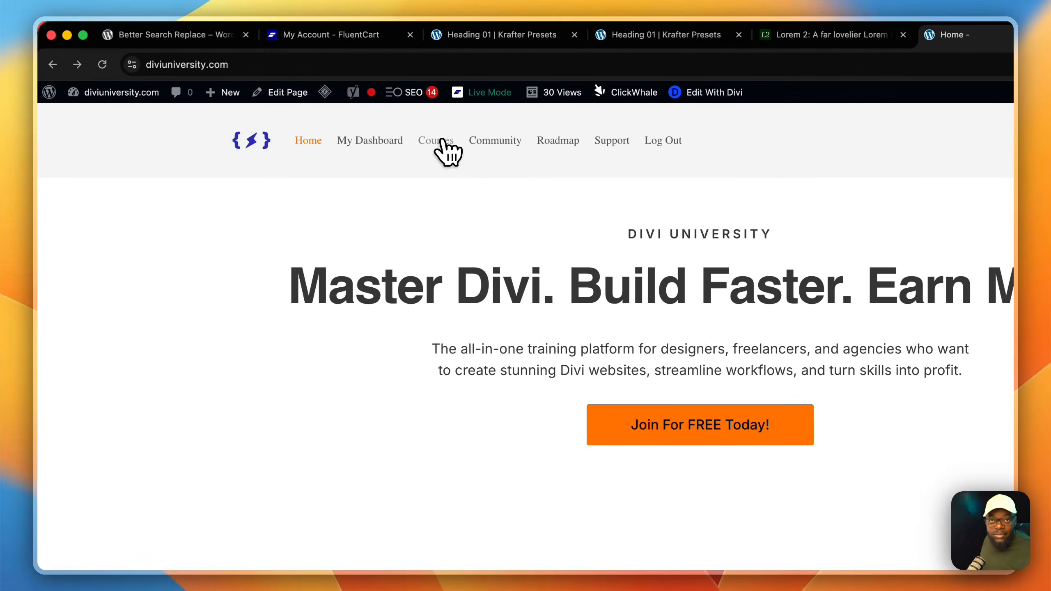
click(440, 143)
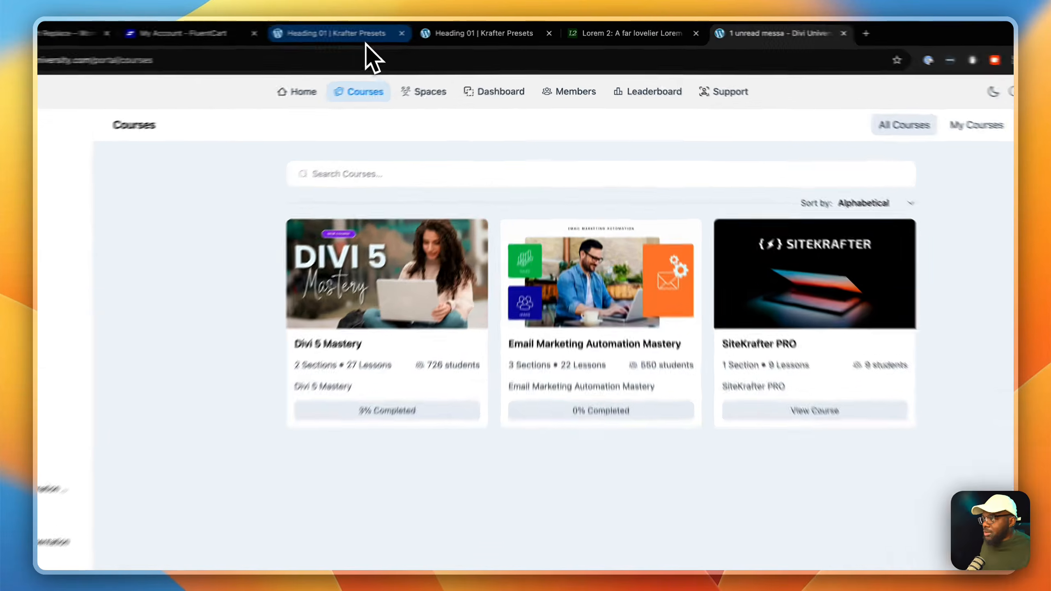
Step: Replace the hero section on the Heading 01 builder page with a single-column row containing a Text module
click(380, 31)
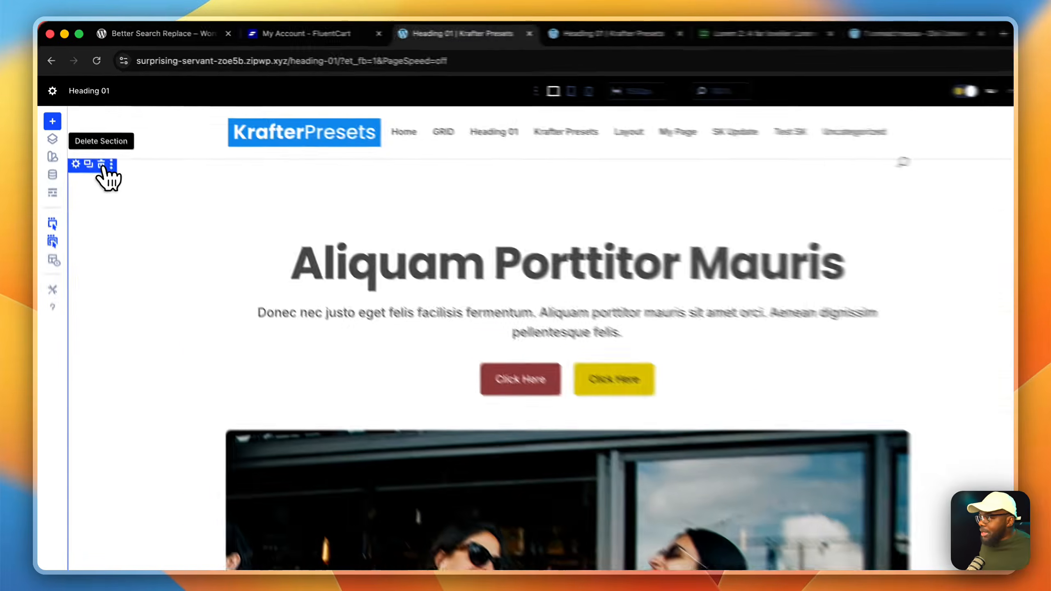
click(90, 138)
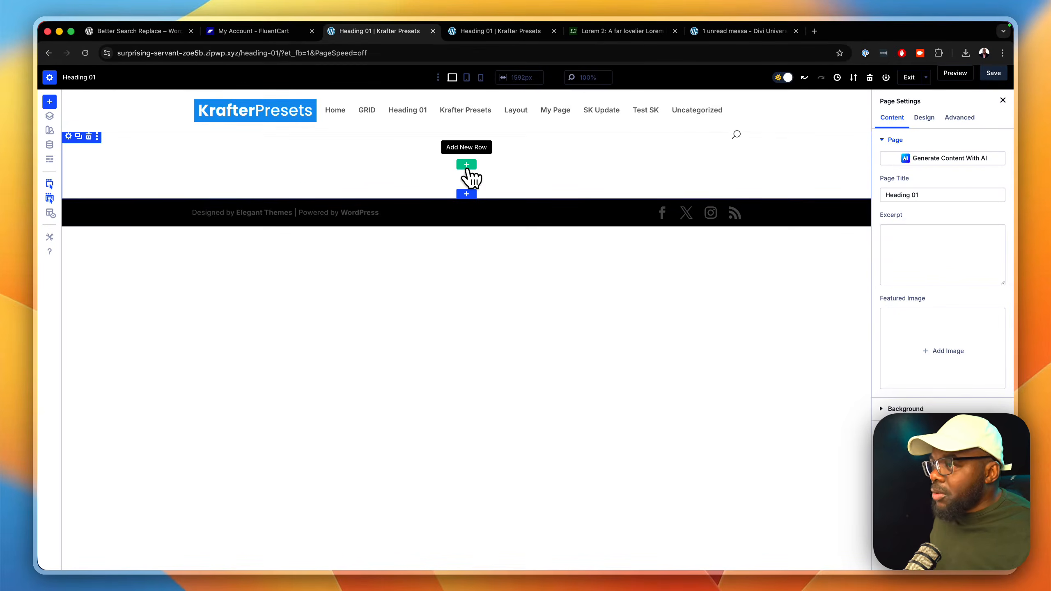
click(467, 166)
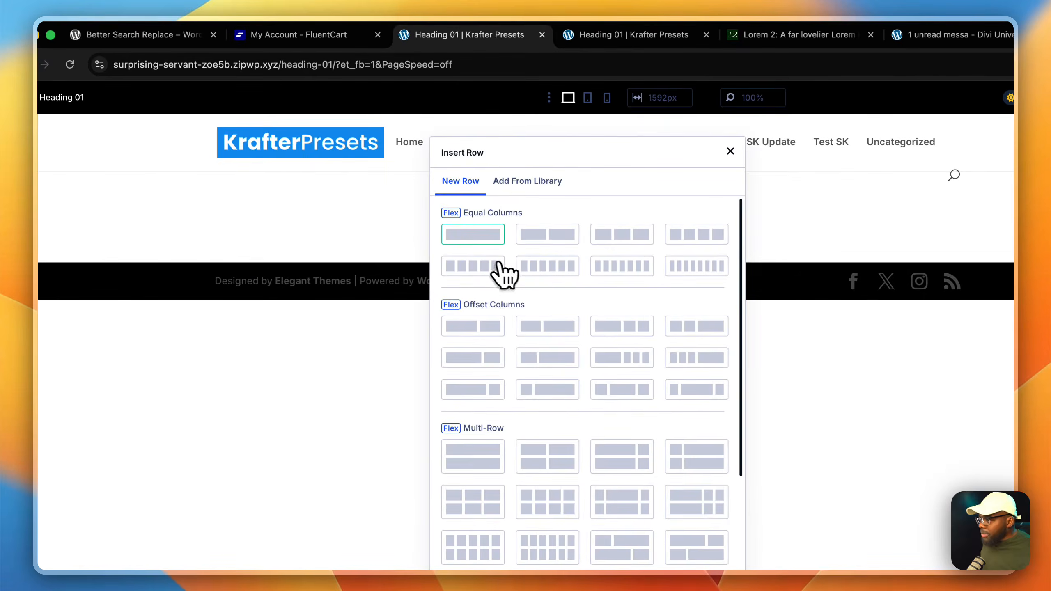
click(472, 235)
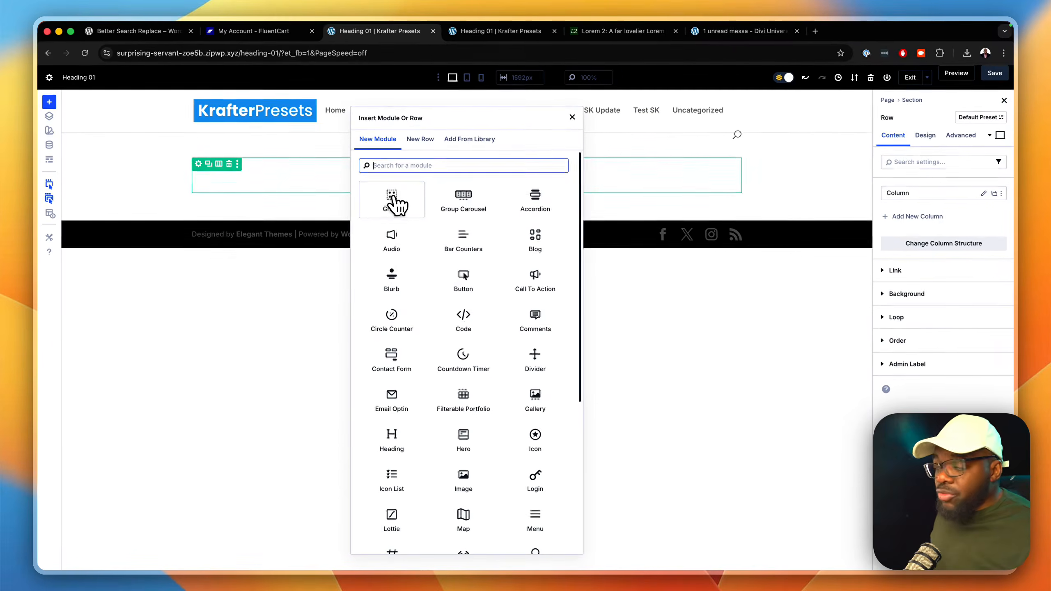
text(text)
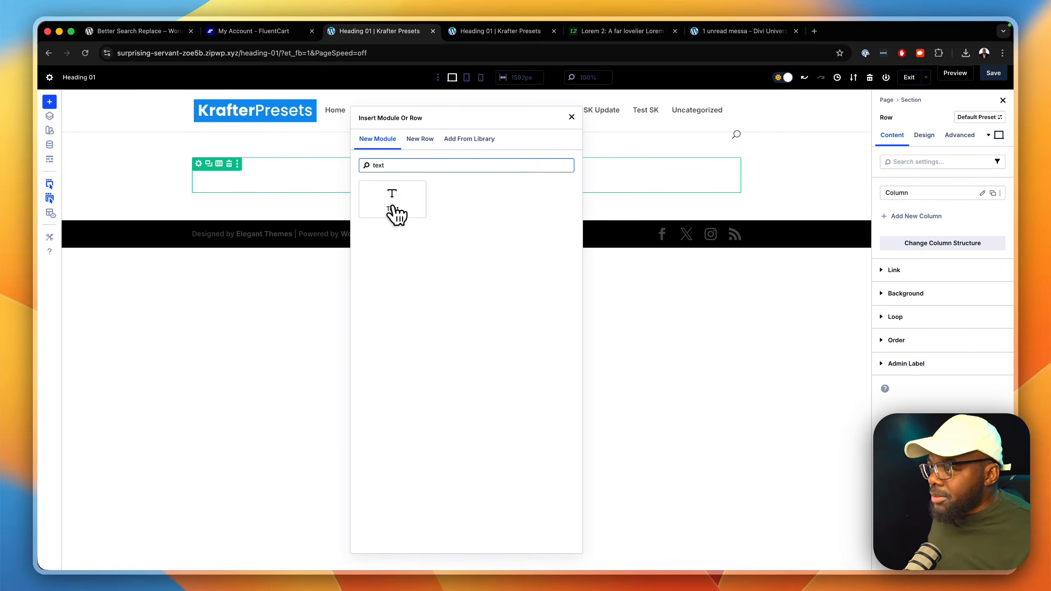
click(393, 198)
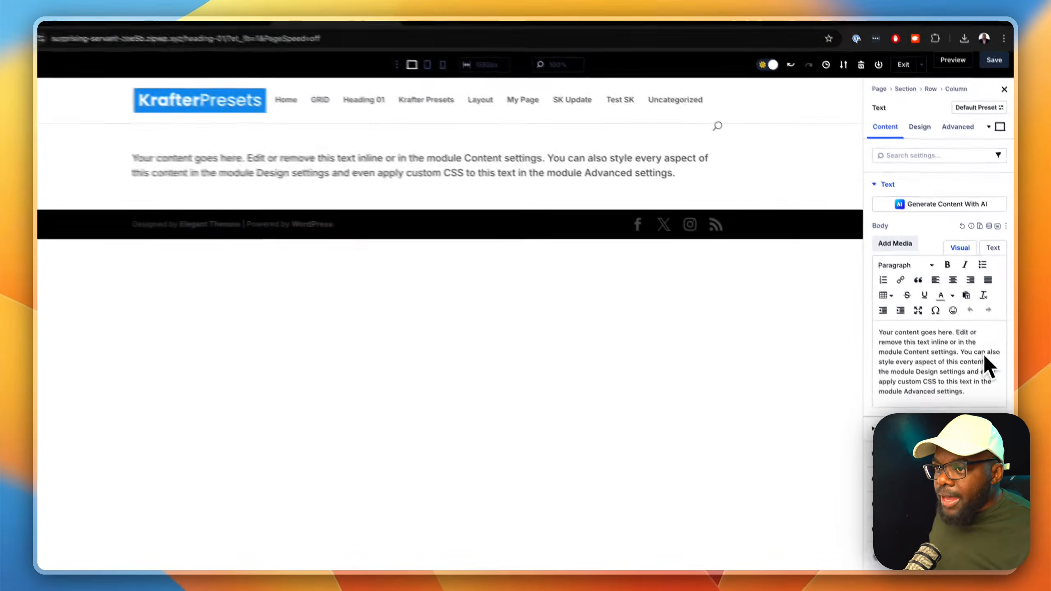
Step: Add a custom attribute to the Text module with admin label class, attribute name class and value text-center
click(963, 139)
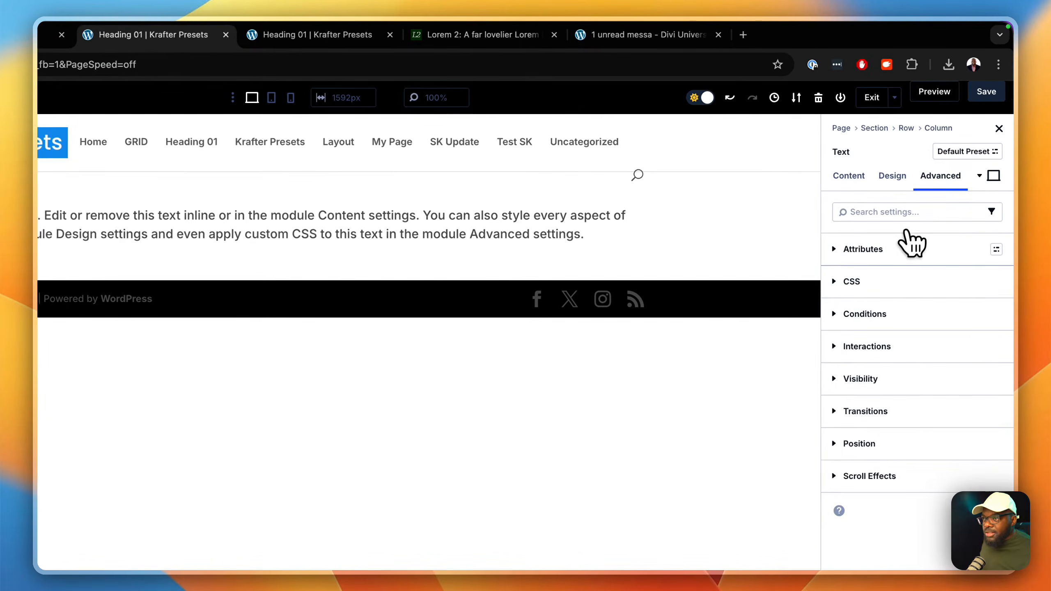
click(926, 186)
click(890, 282)
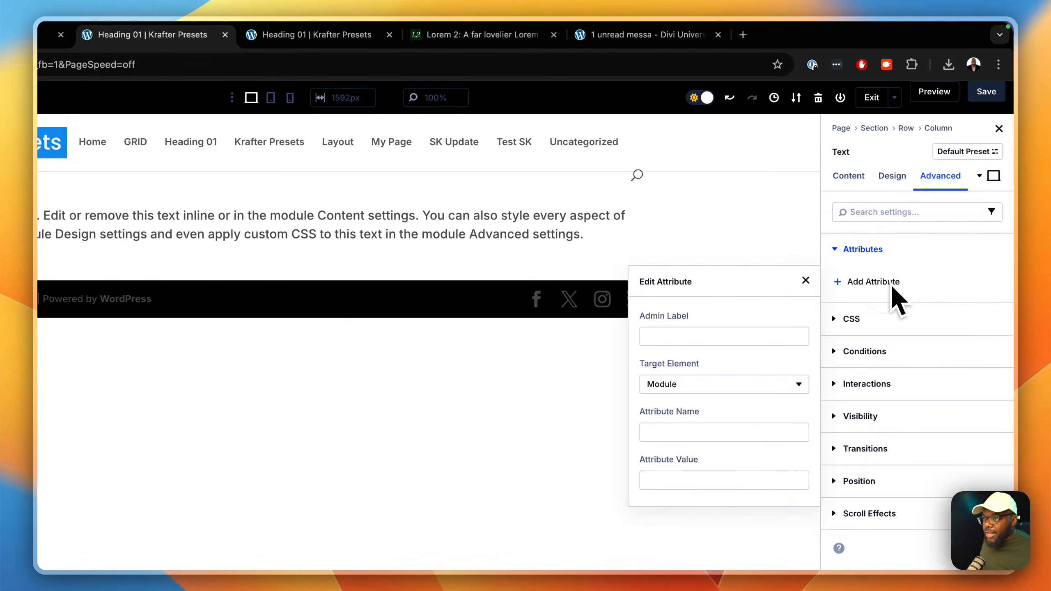
click(762, 337)
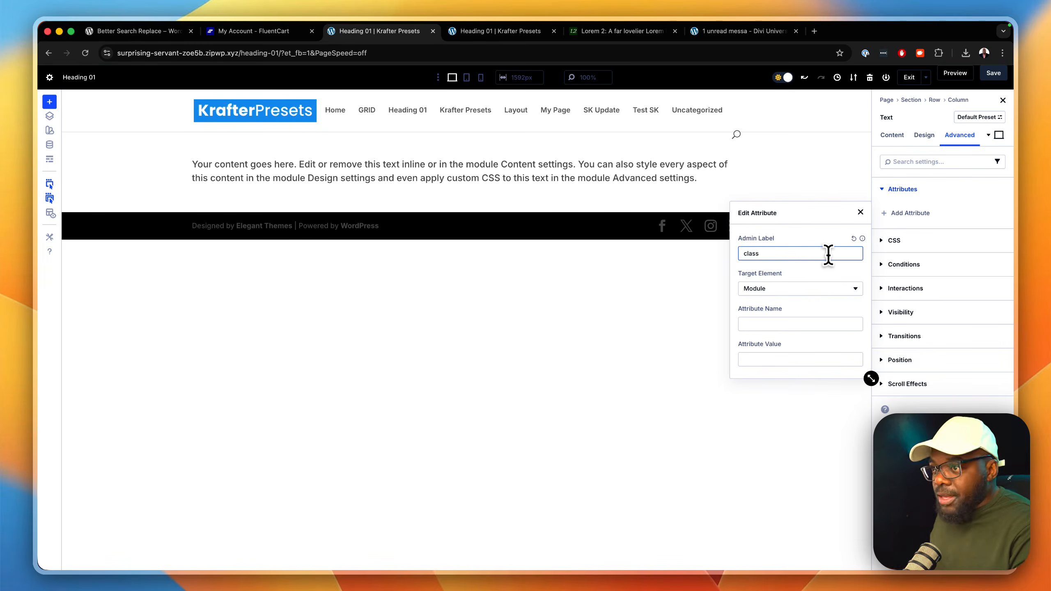
key(Tab)
key(Tab)
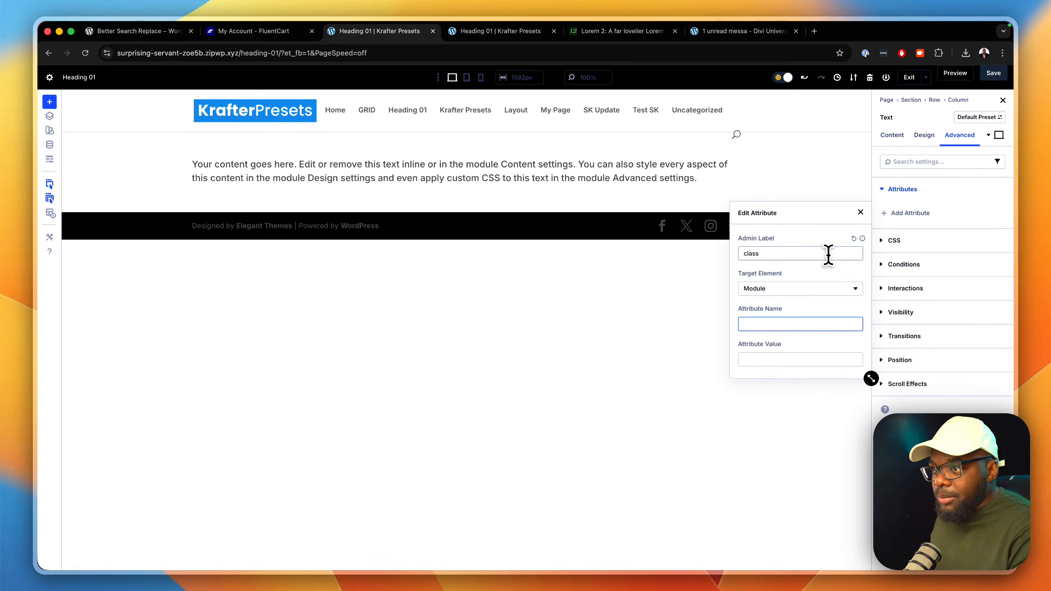
text(class)
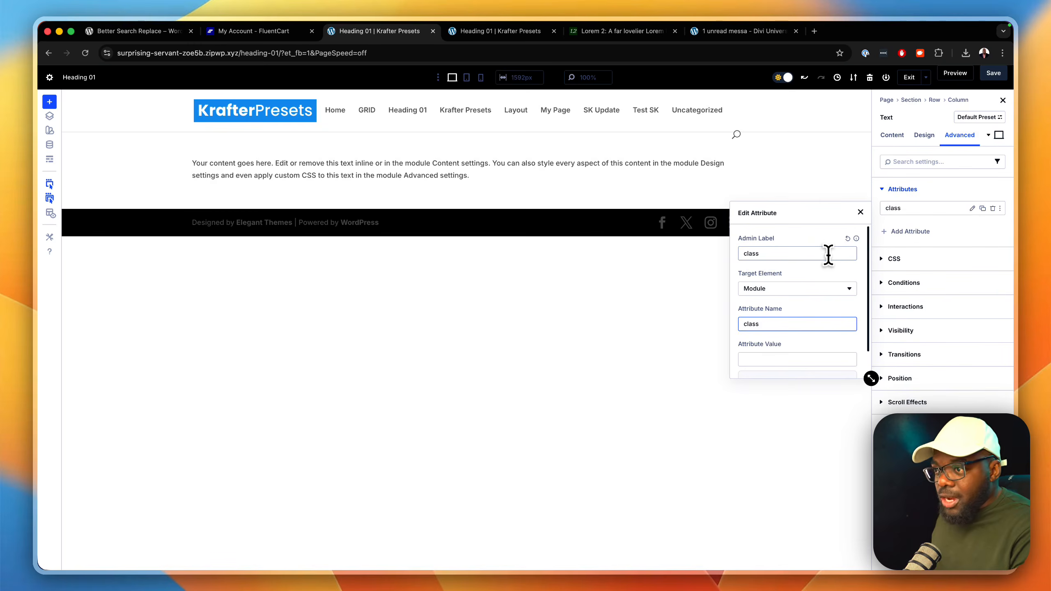
click(825, 359)
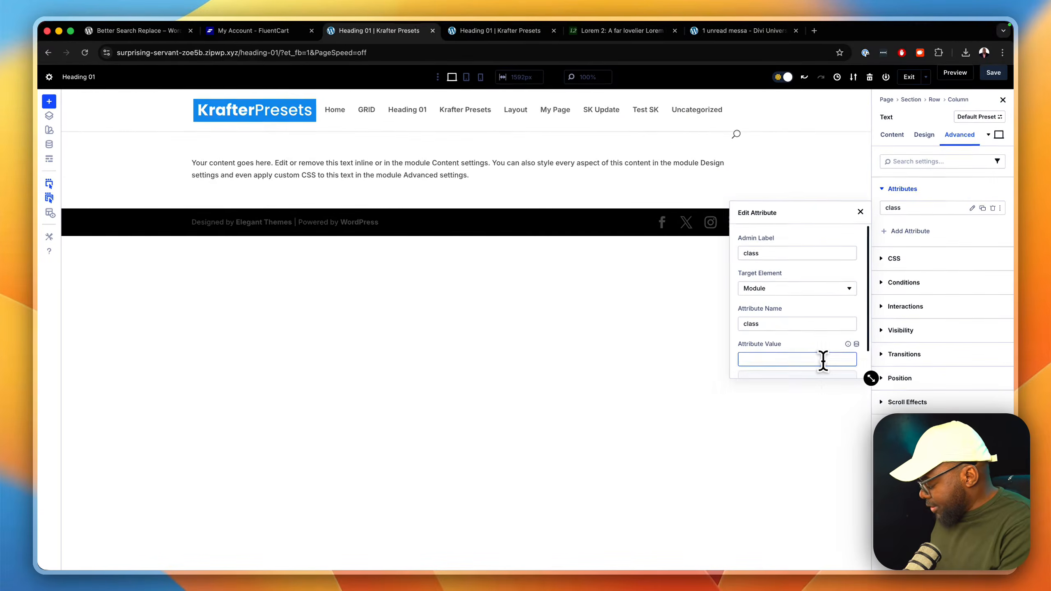
text(cet)
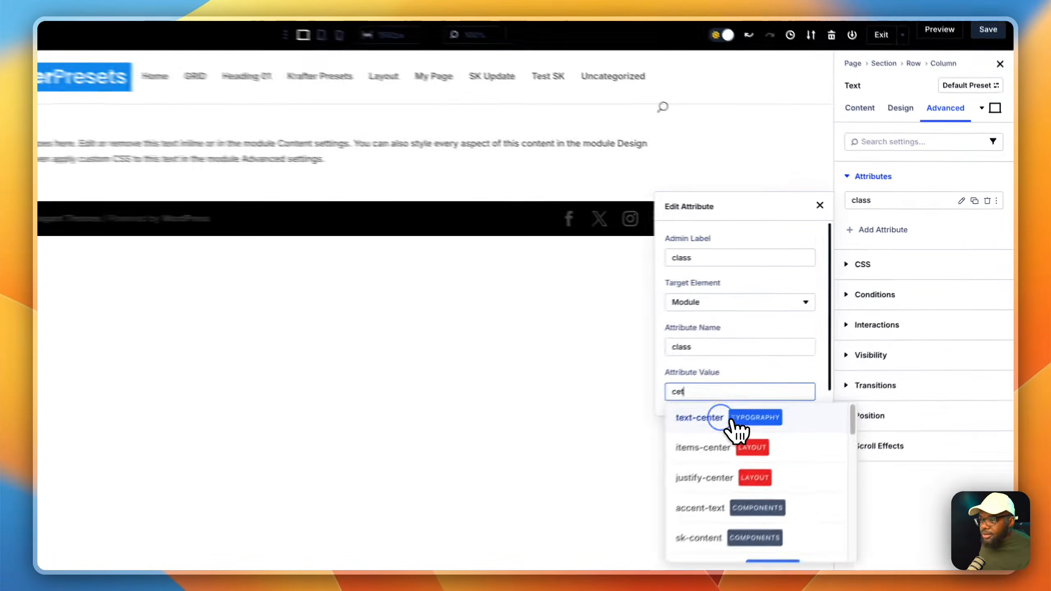
click(788, 385)
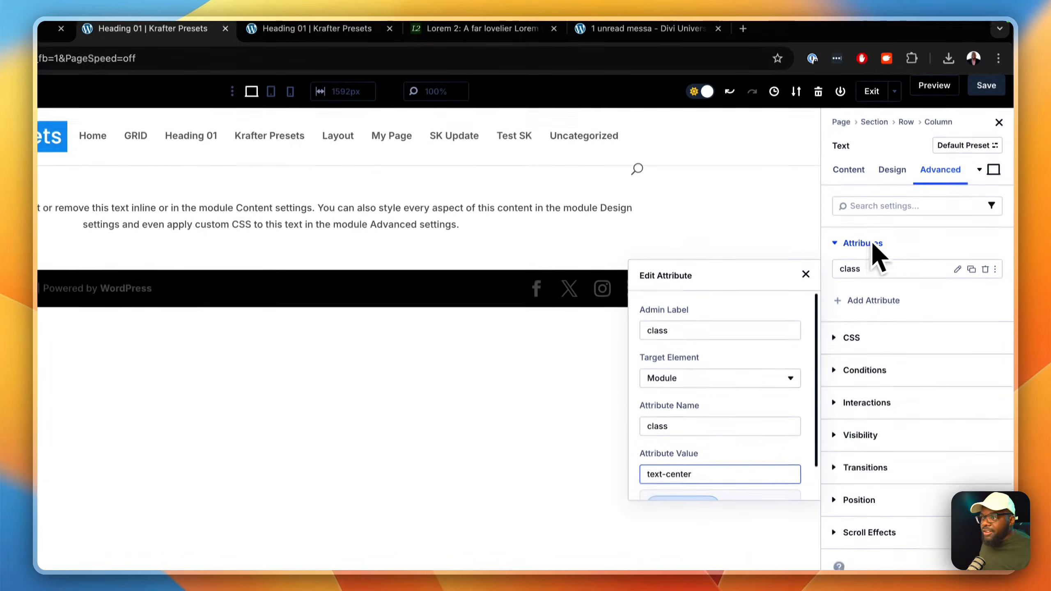
click(748, 221)
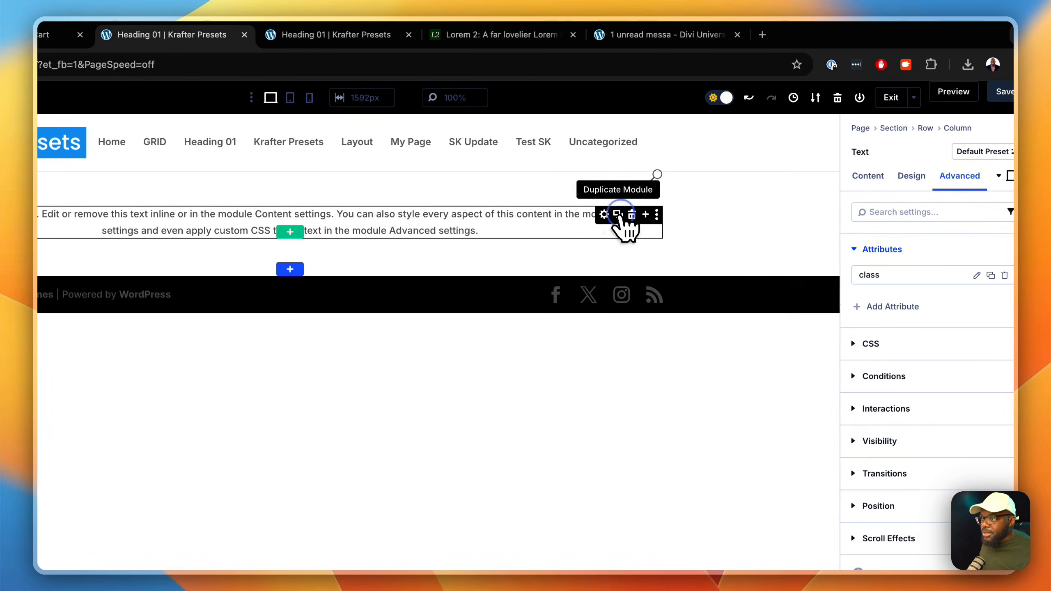
Step: Duplicate the Text module and add a Group module holding a Button below the copy
click(619, 215)
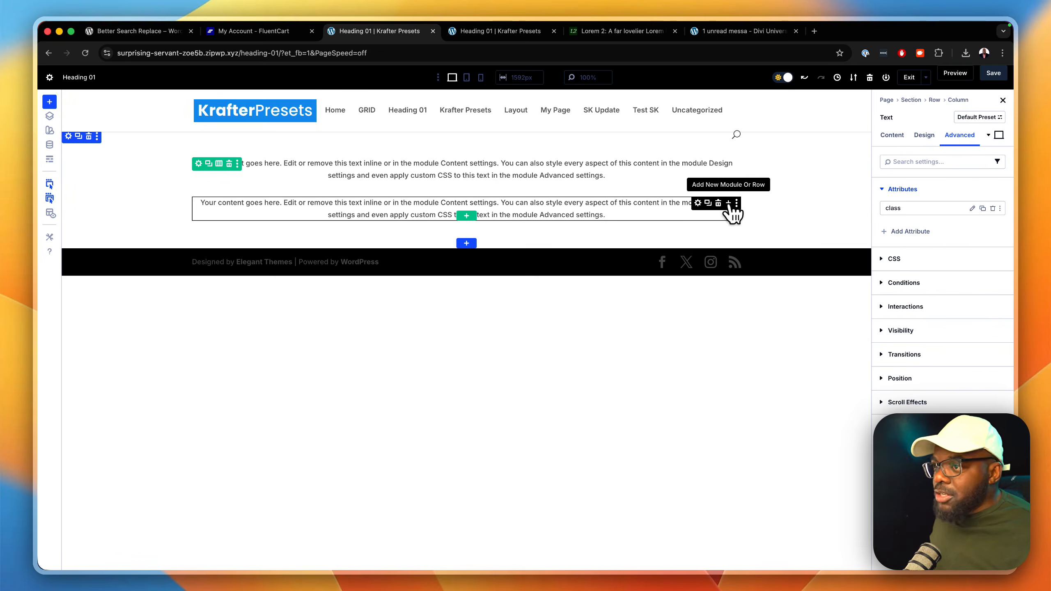
click(728, 203)
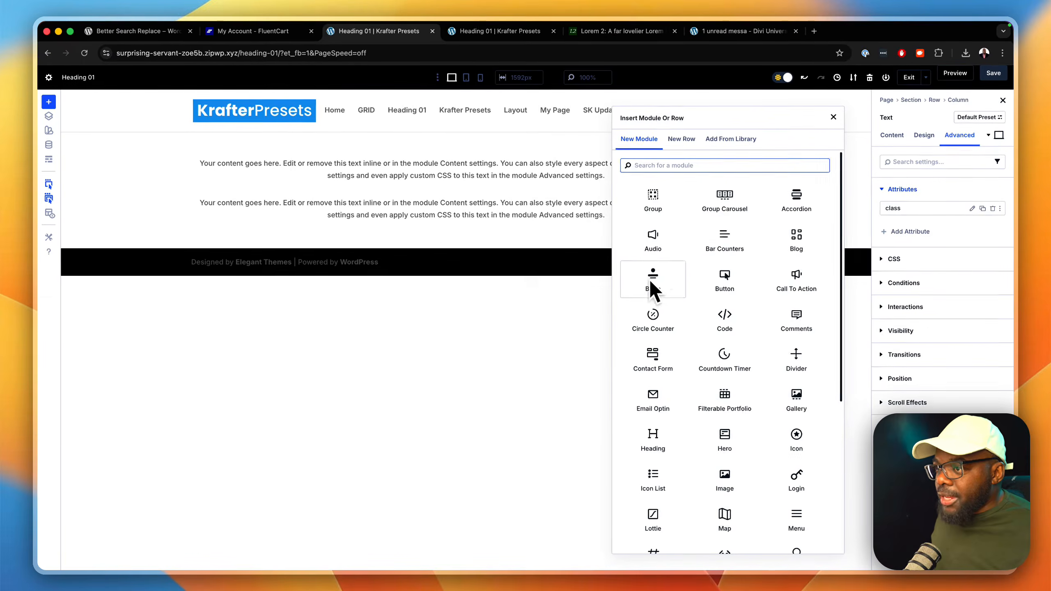
click(653, 198)
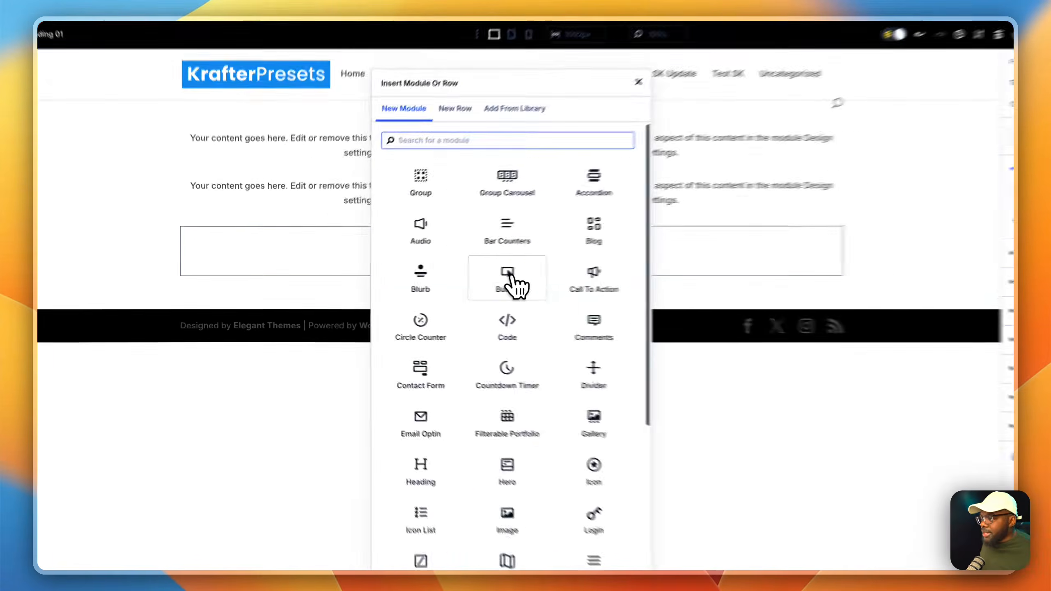
click(512, 279)
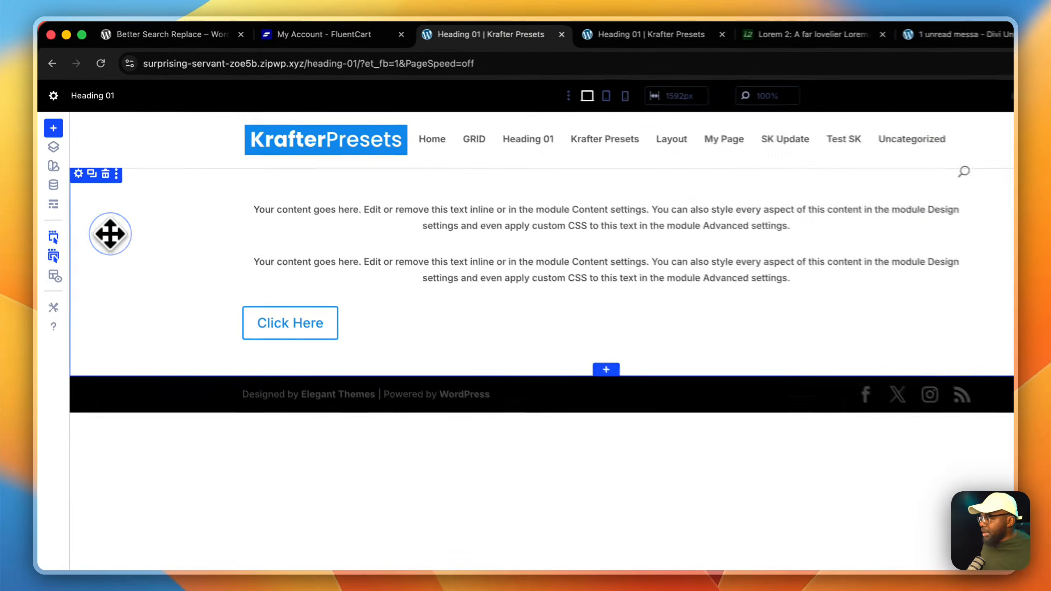
Step: Add a custom attribute to the section with both the admin label and attribute name set to class
click(83, 182)
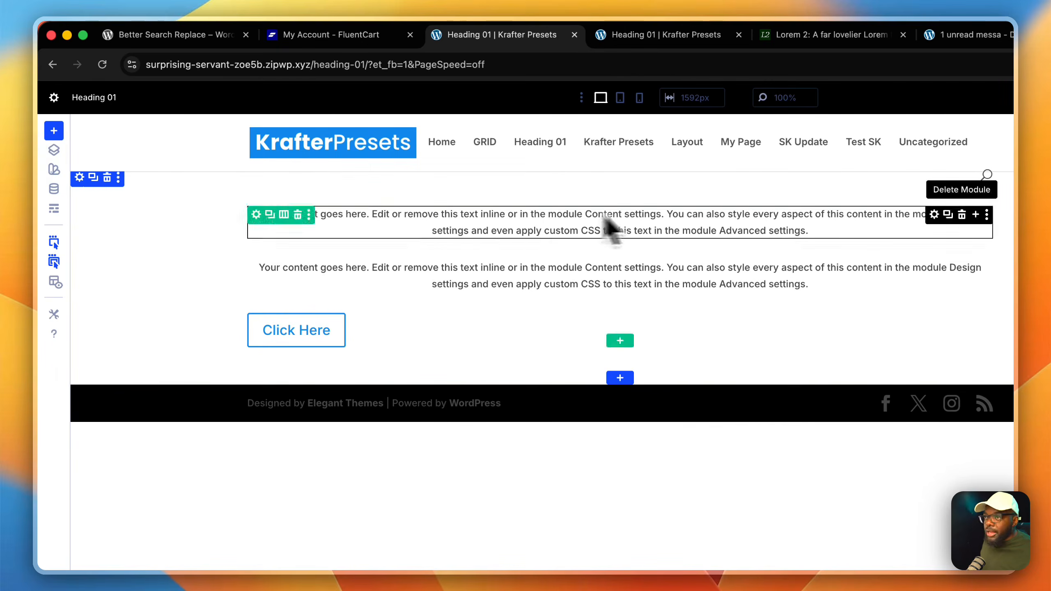
click(934, 177)
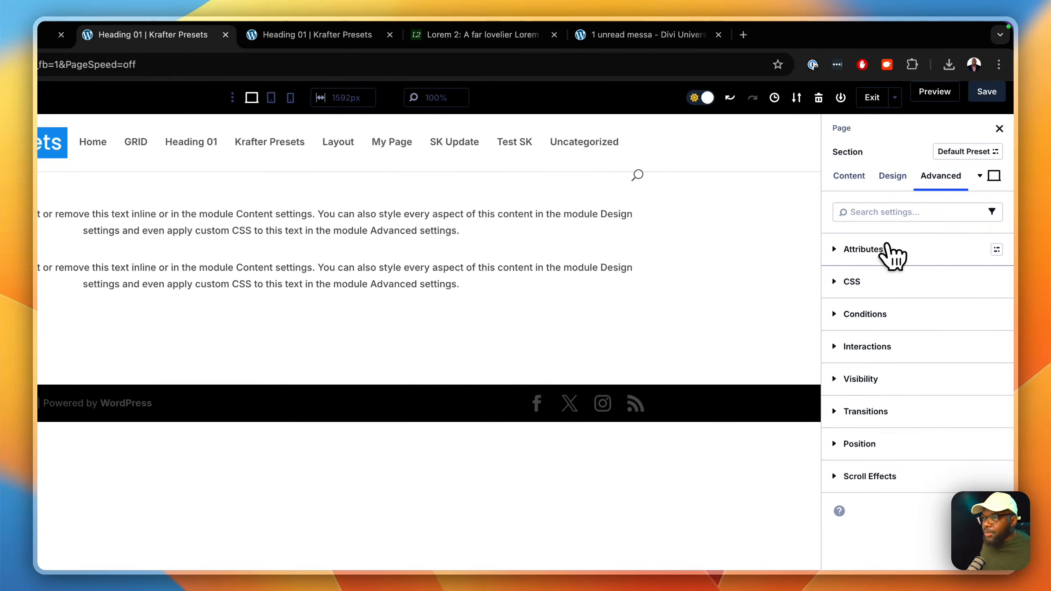
click(890, 250)
click(882, 277)
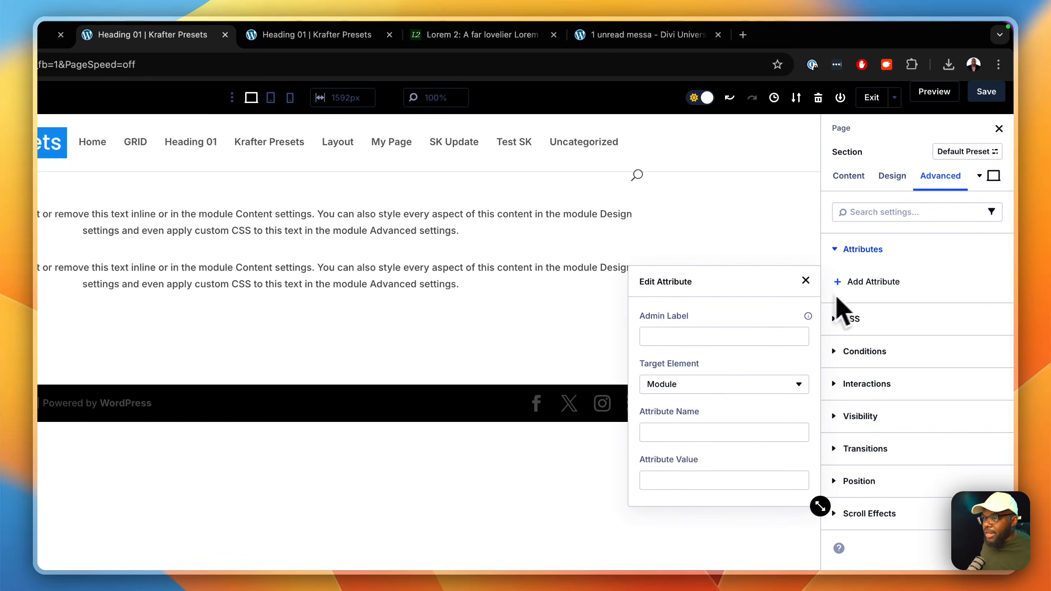
click(732, 338)
text(class)
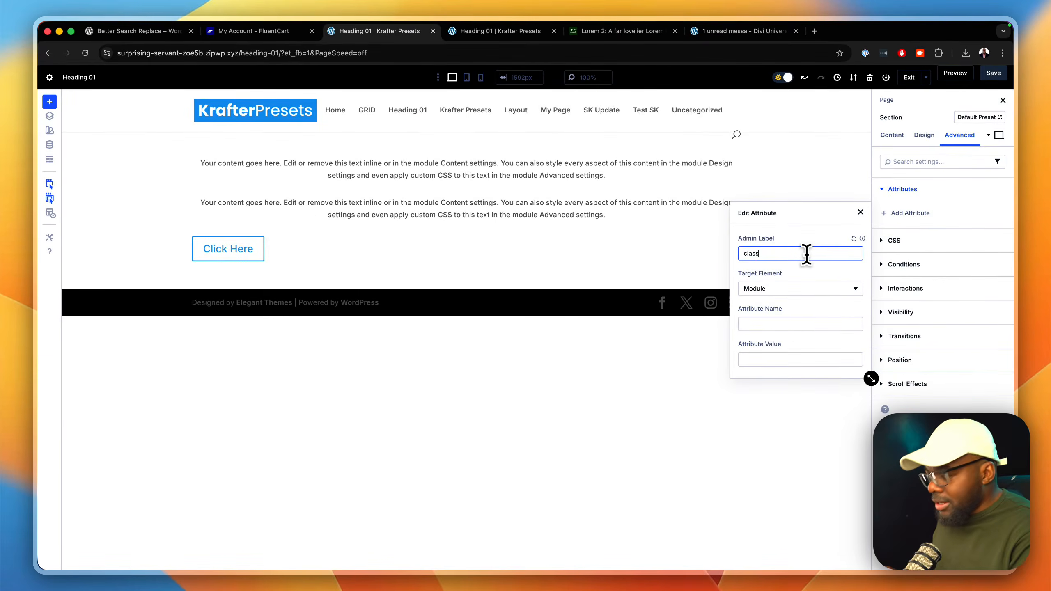
key(Tab)
key(Tab)
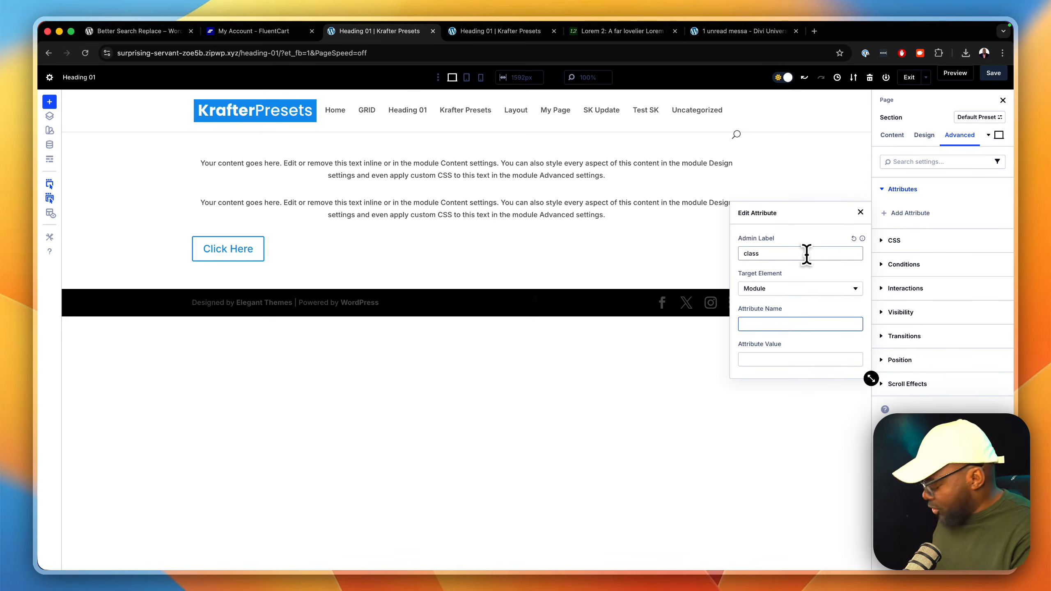
text(class)
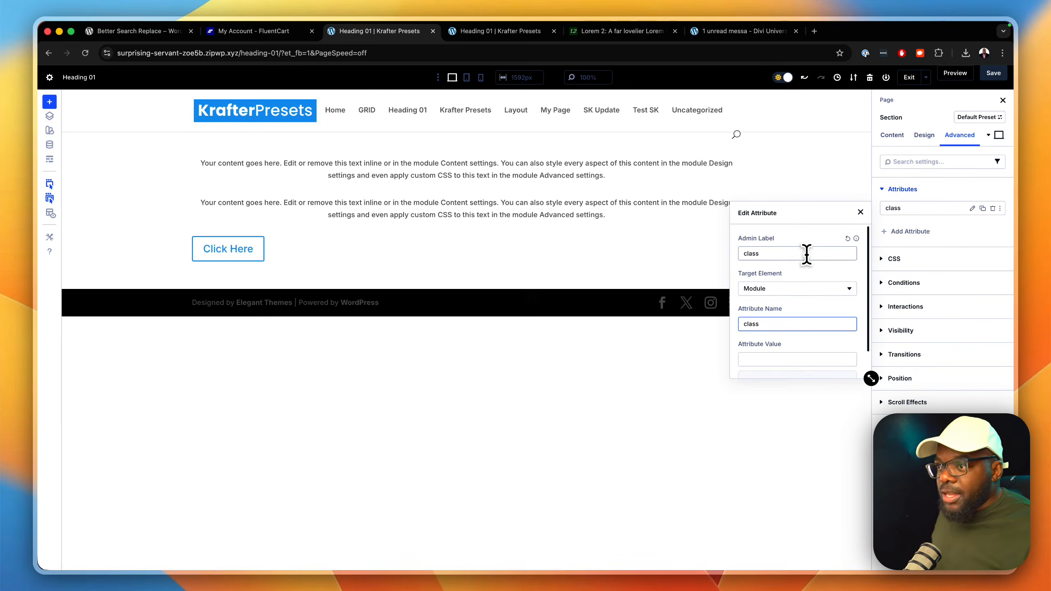
Step: Enlarge the attribute editor and set the section attribute's value to section-padding-m
drag(868, 376, 904, 502)
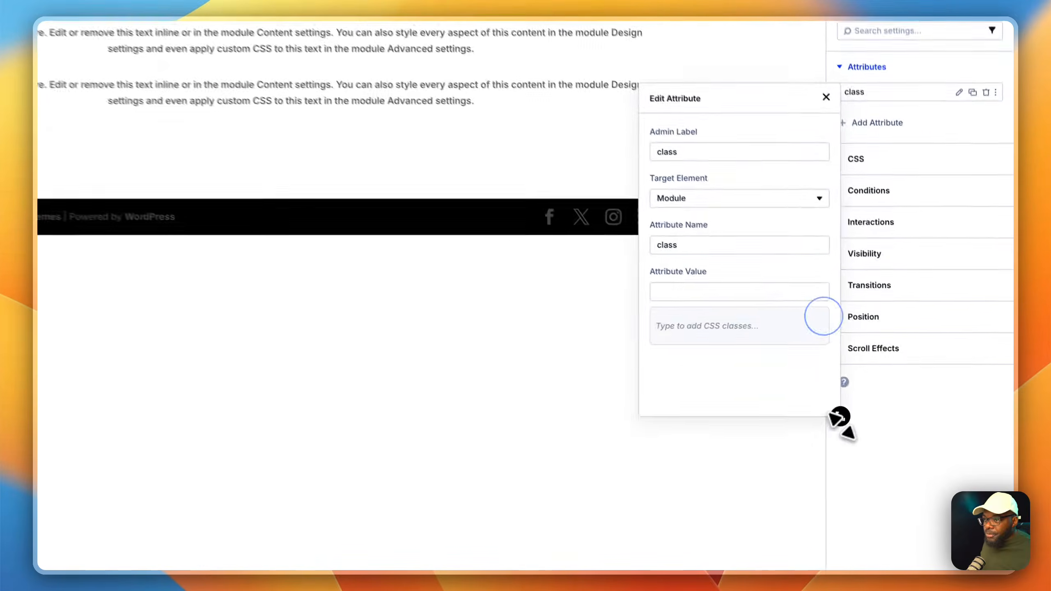
click(747, 284)
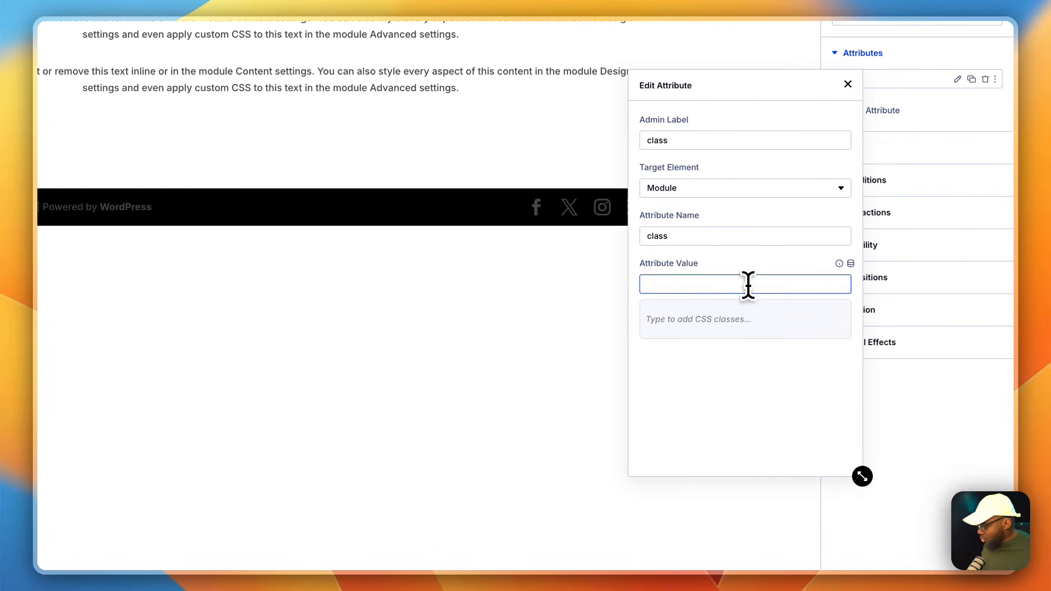
text(sec)
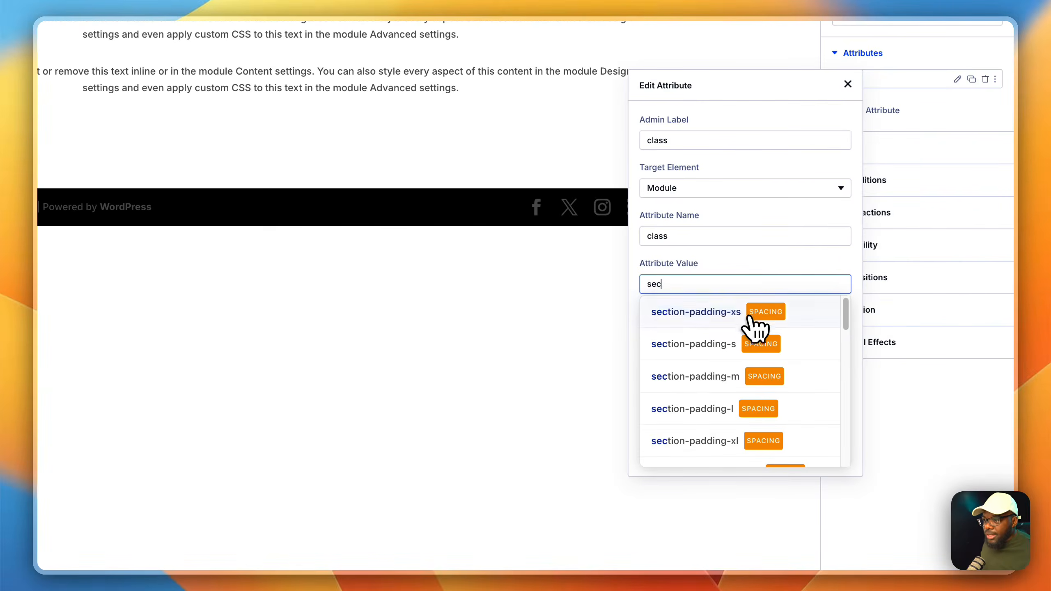
click(727, 378)
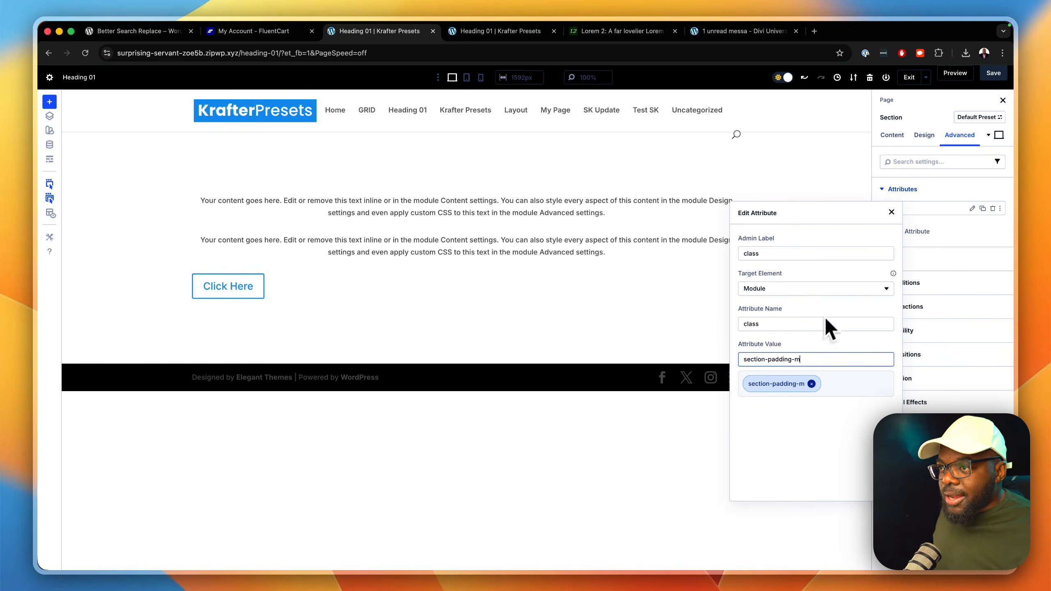
click(892, 211)
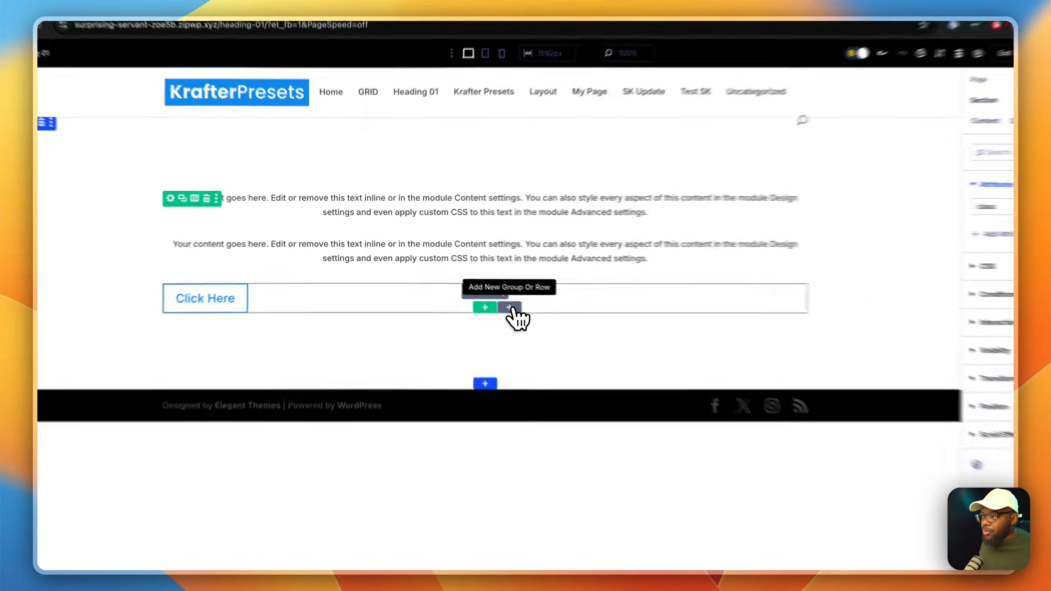
Step: Add an Image module below the button group
click(488, 294)
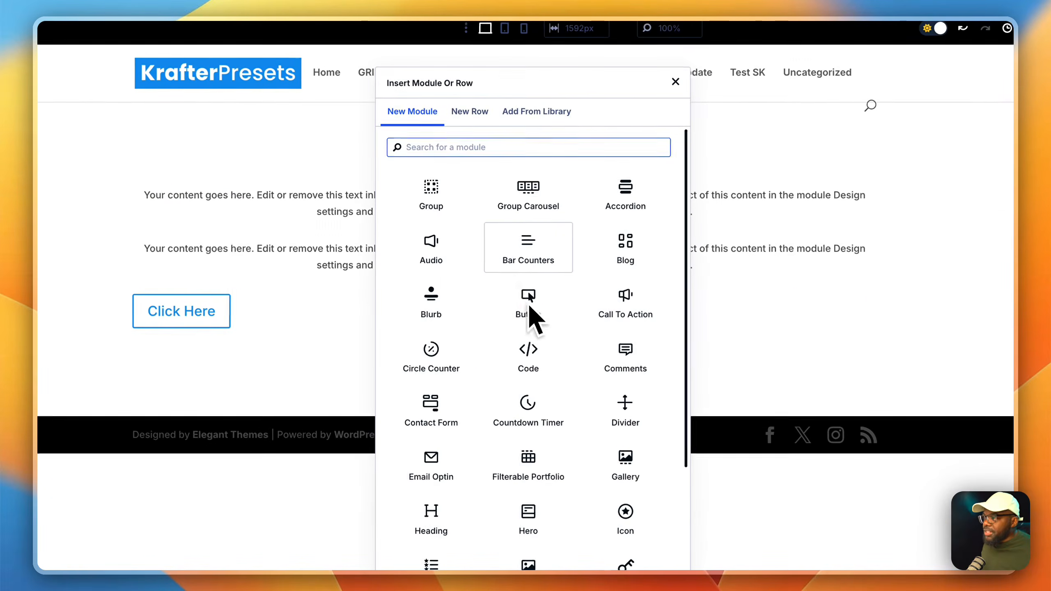
text(ima)
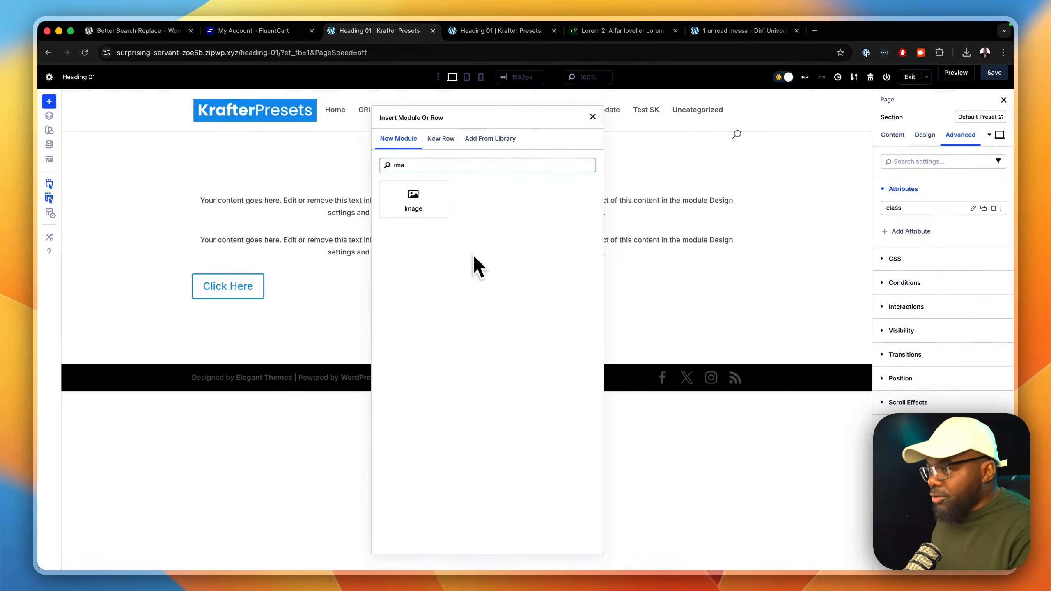
click(413, 201)
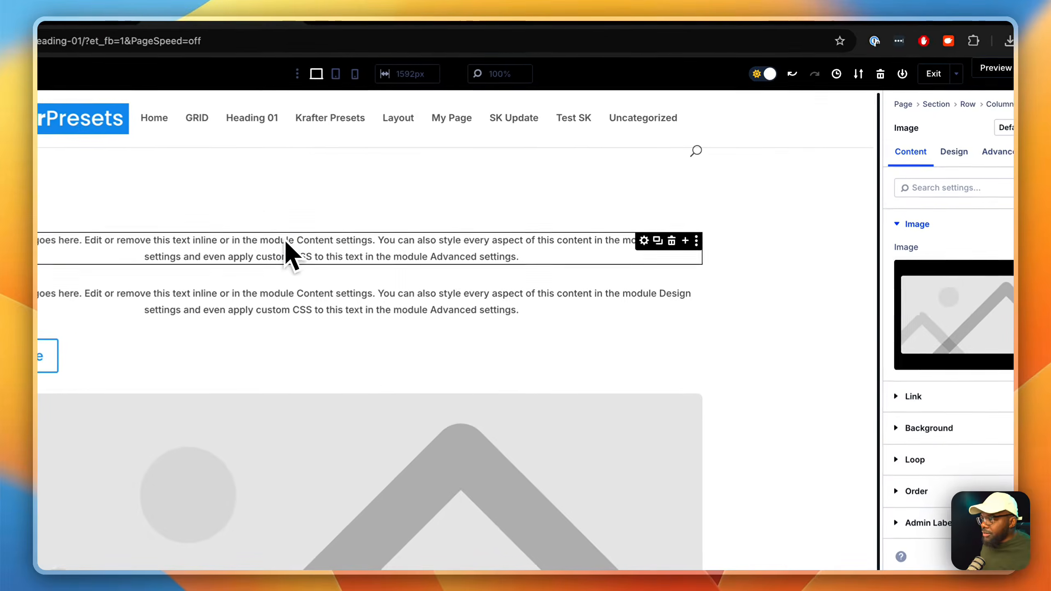
Step: Set the Image module's picture to the railway track photo from the media library
click(982, 346)
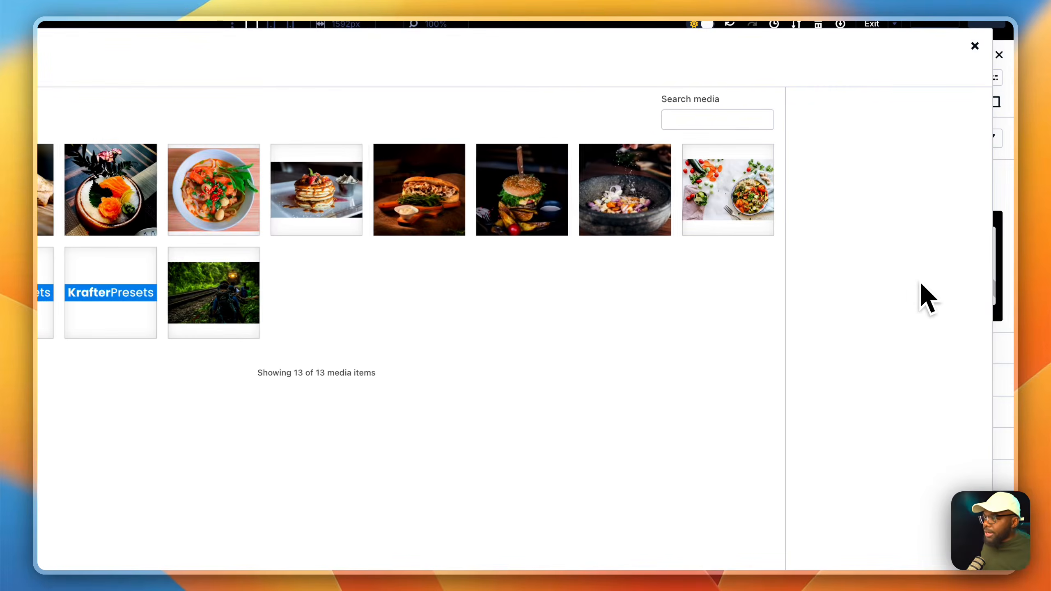
click(249, 298)
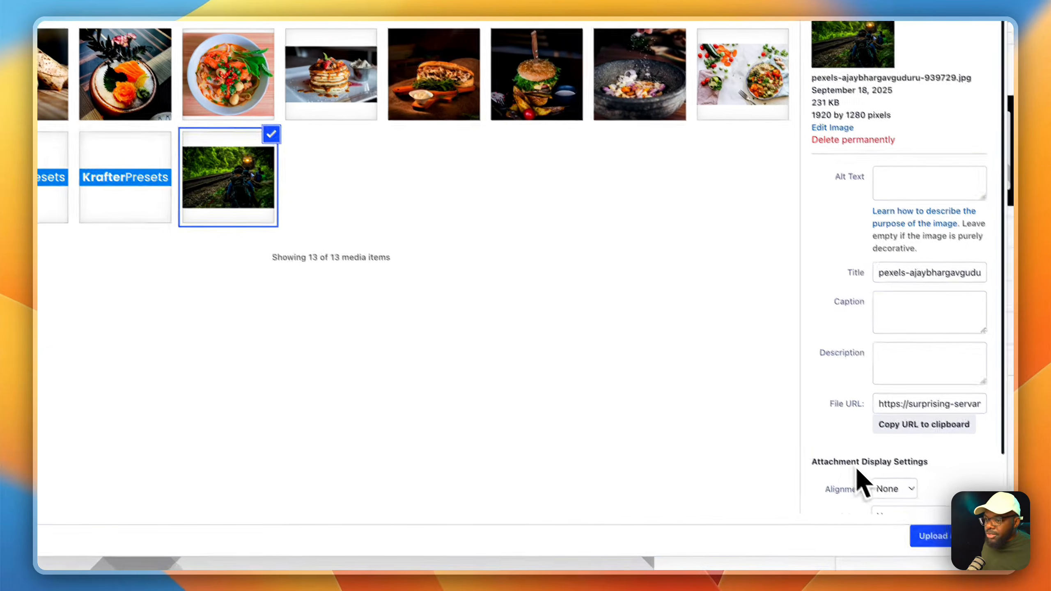
click(928, 533)
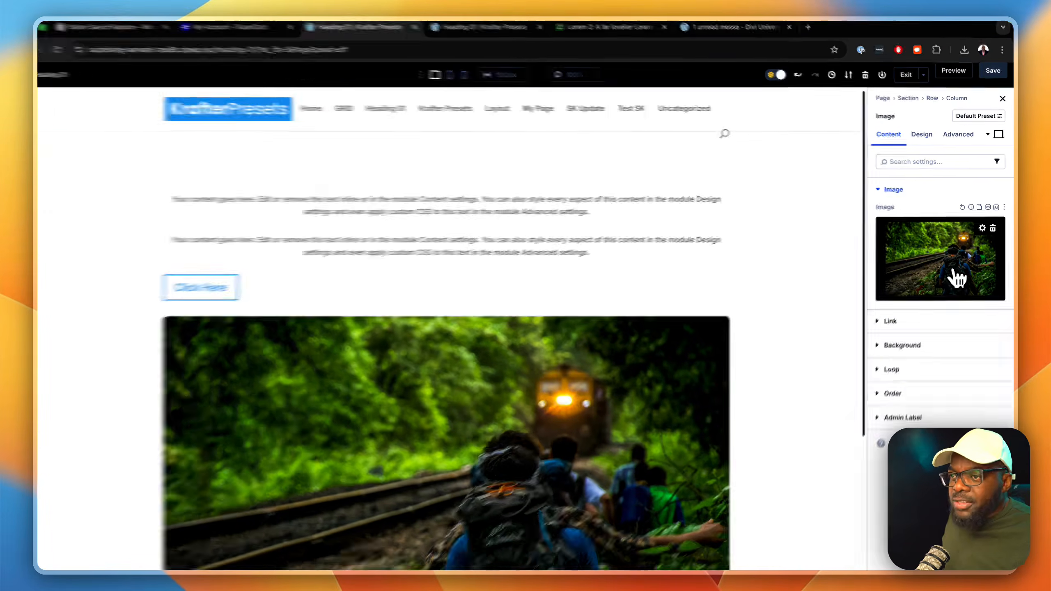
Step: Replace the module's image with the photo of fresh vegetables and a grain bowl from the media library
click(956, 280)
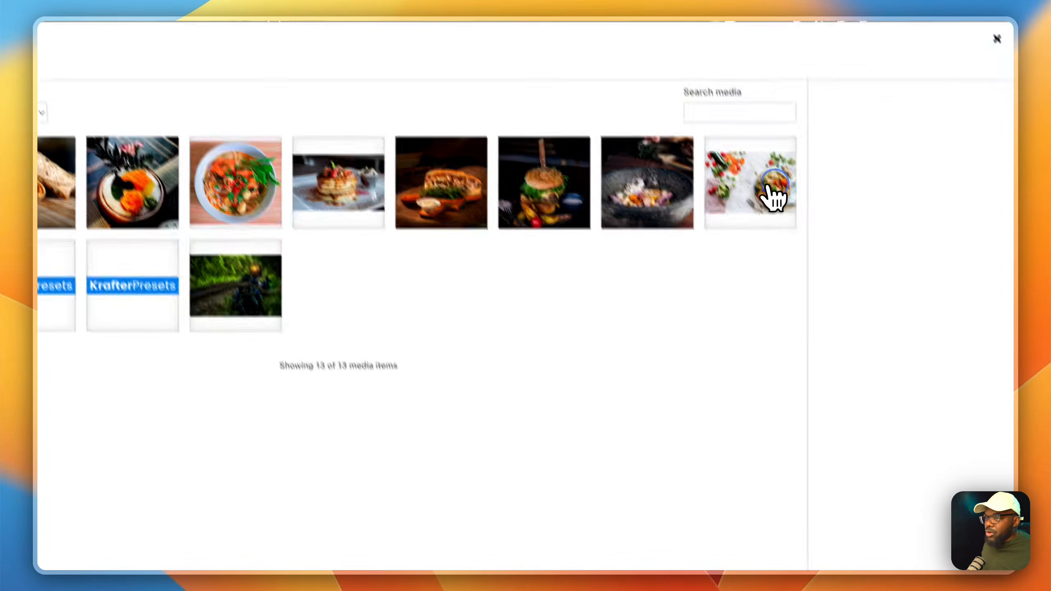
click(759, 170)
click(936, 539)
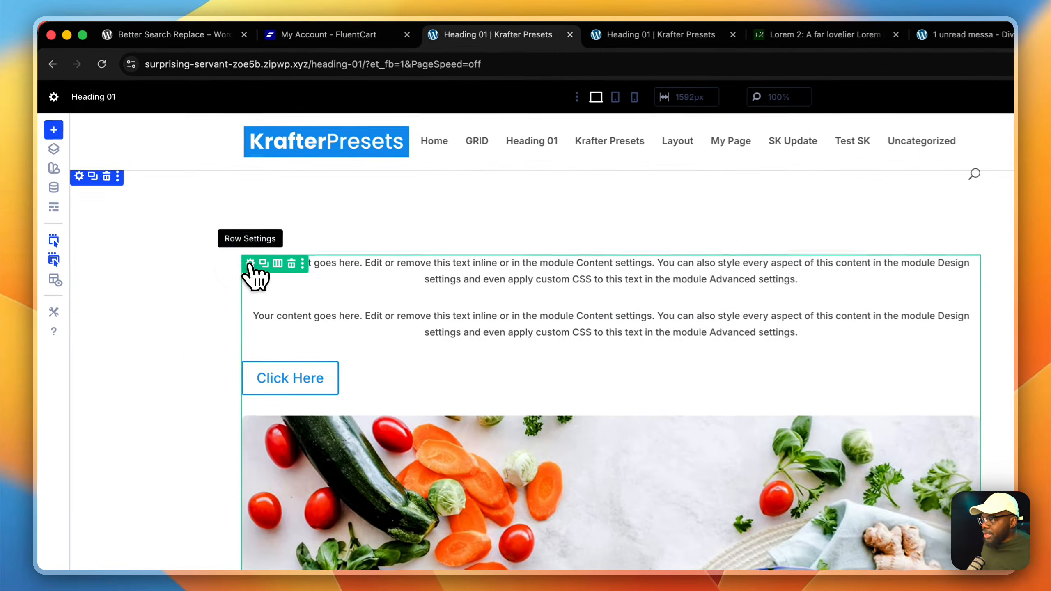
Step: Set the horizontal and vertical gaps of the row's column layout to 0 px
click(252, 265)
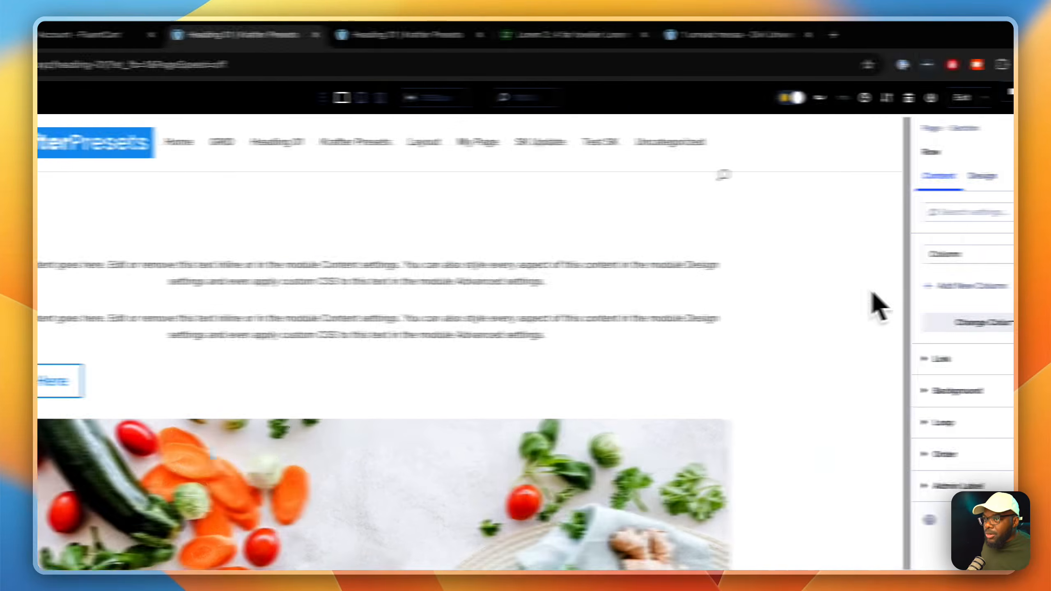
click(974, 255)
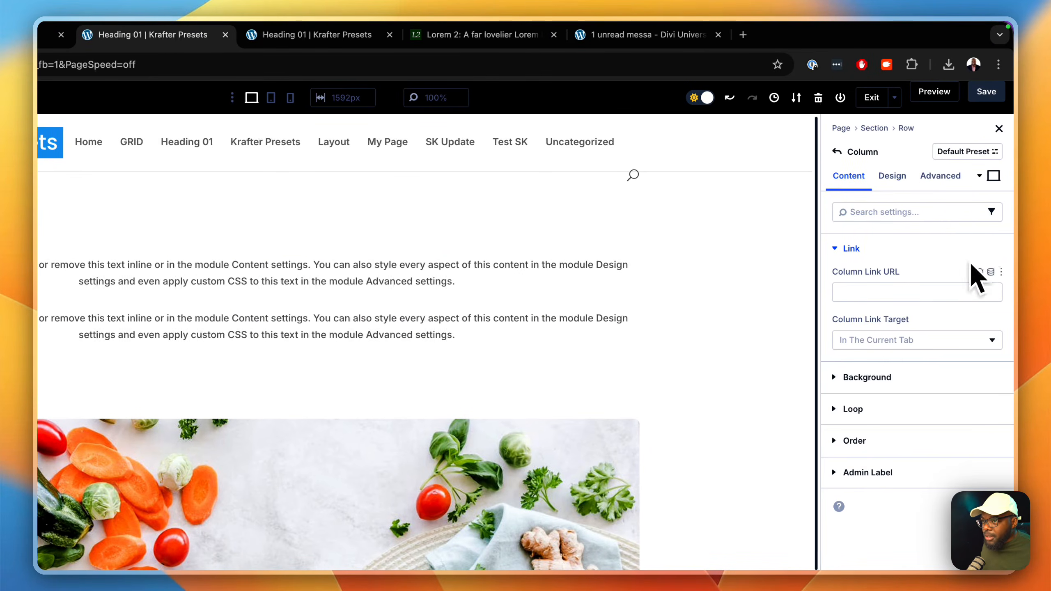
click(902, 183)
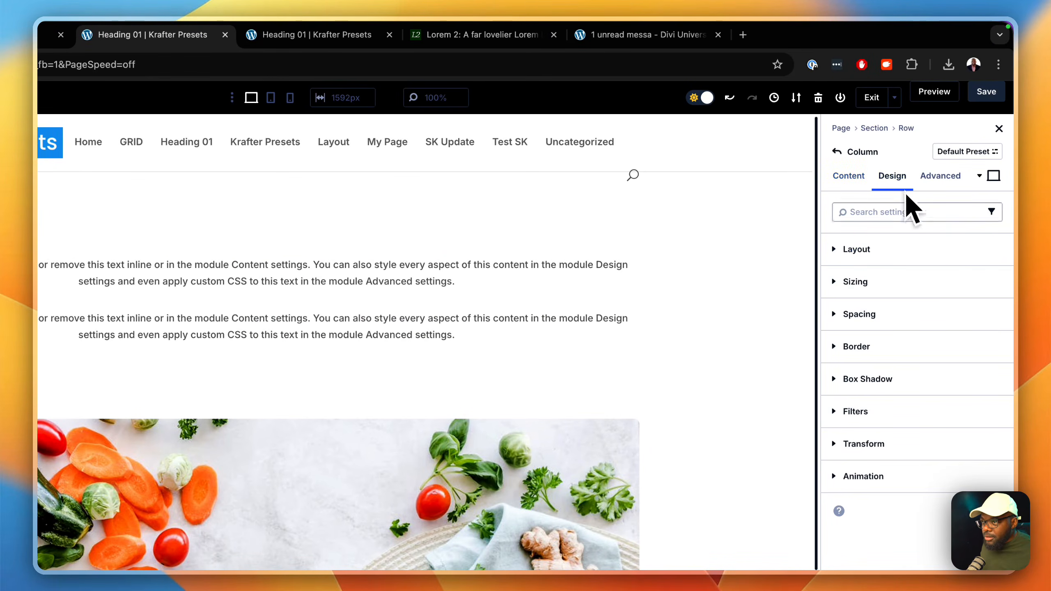
click(899, 250)
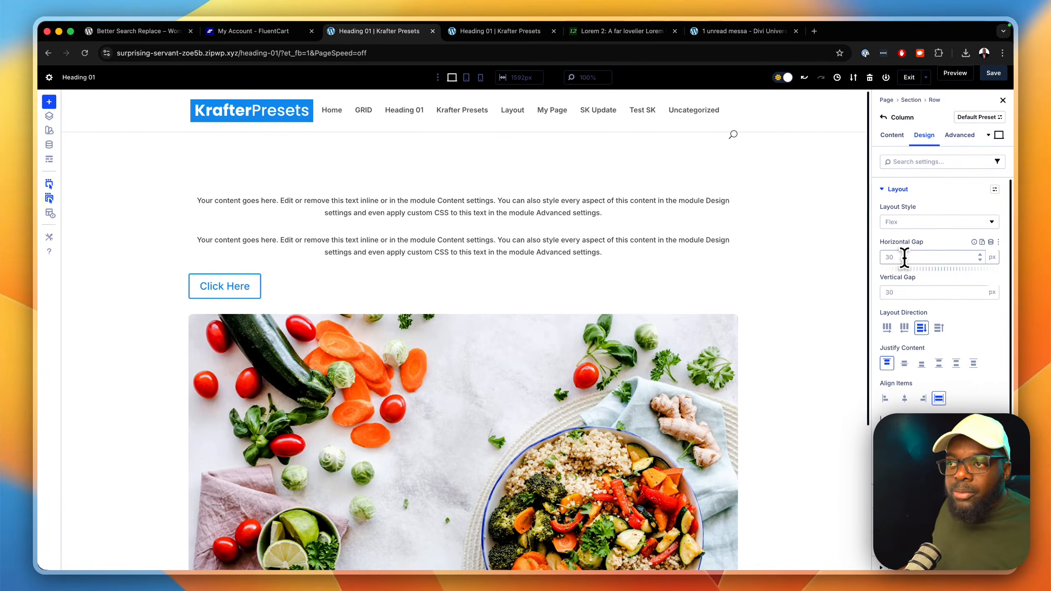
click(905, 258)
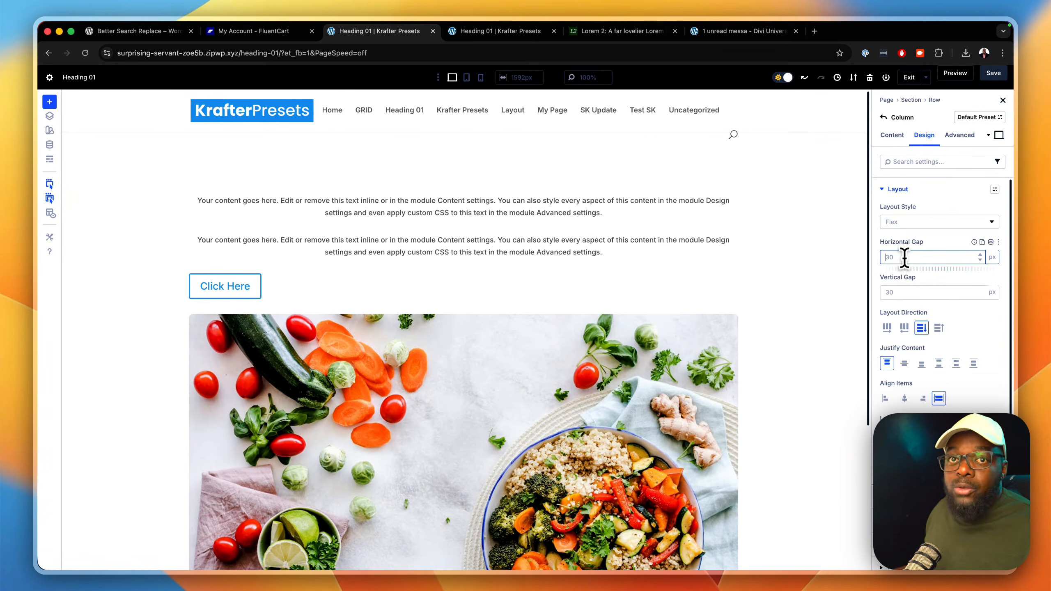
click(905, 292)
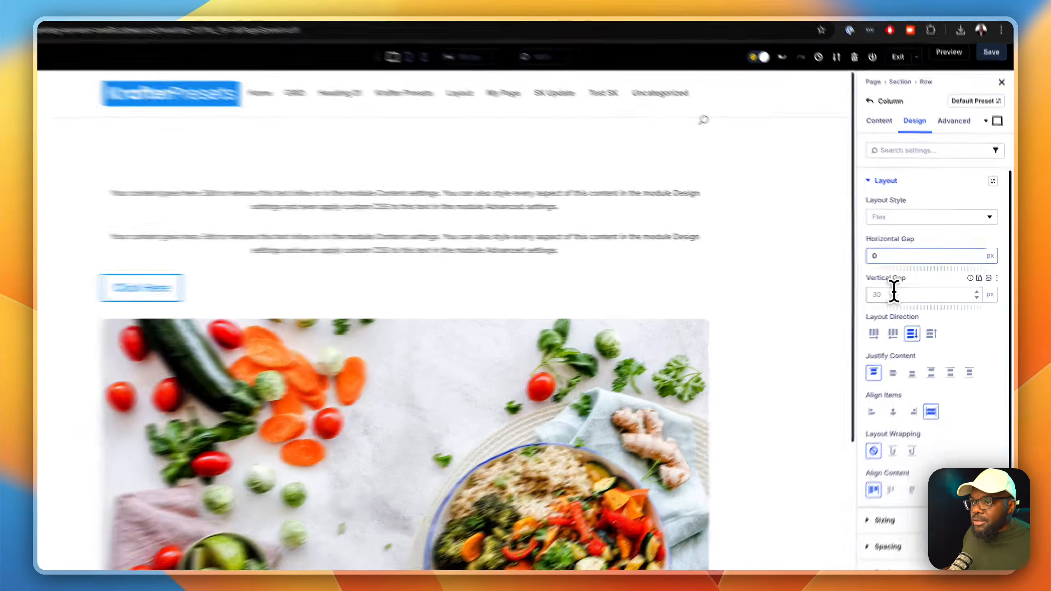
text(0)
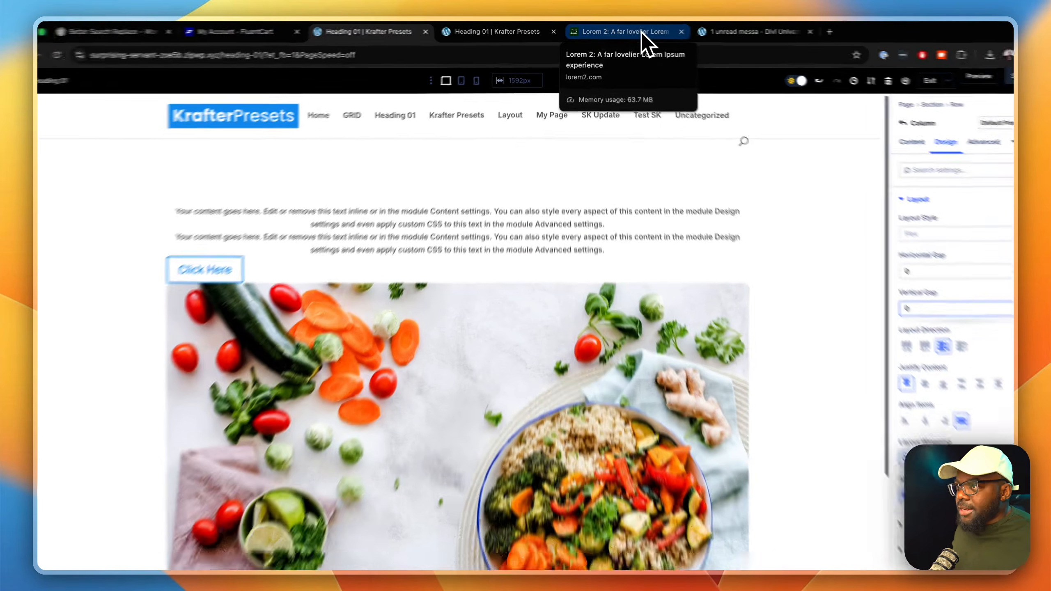
Step: Switch to the Lorem 2 page and copy the second short paragraph, beginning "Donec nec justo eget felis"
click(638, 34)
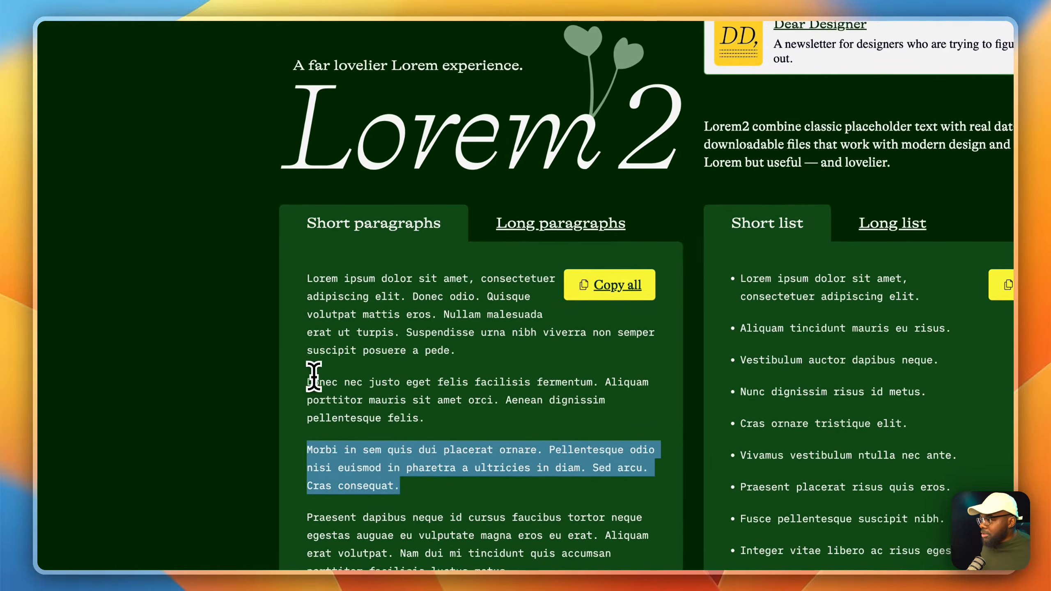
click(123, 469)
drag(309, 382, 425, 420)
key(super+c)
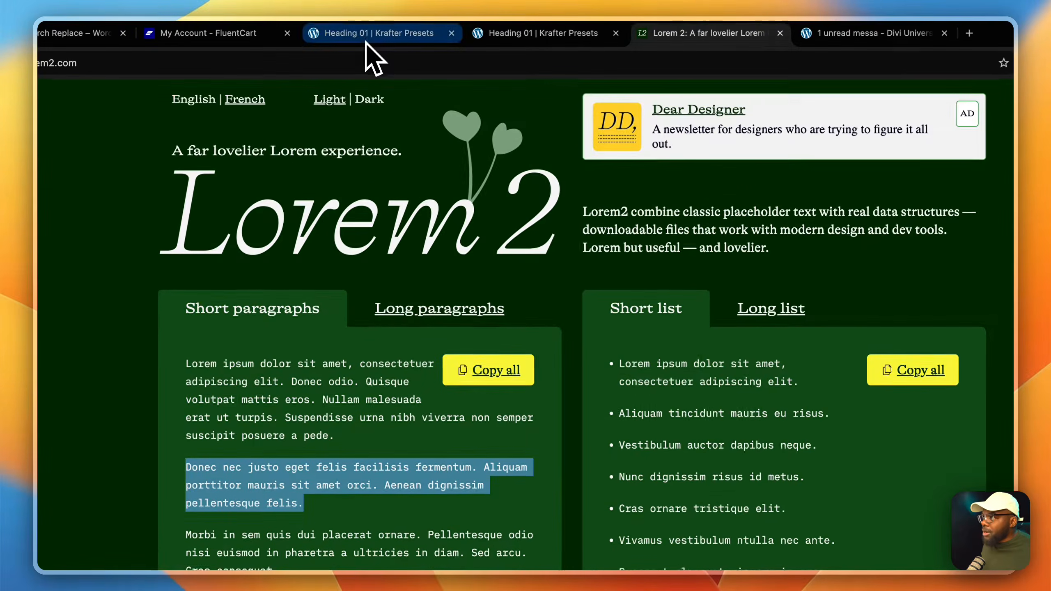
Step: Return to the Heading 01 builder page and replace the first Text module's body with the copied paragraph
click(366, 40)
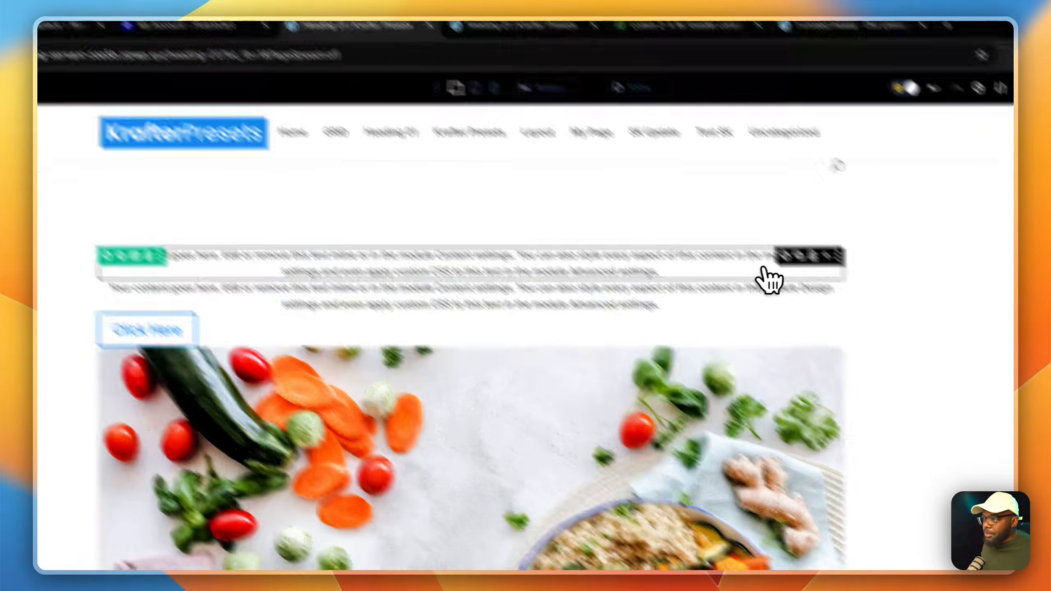
click(805, 265)
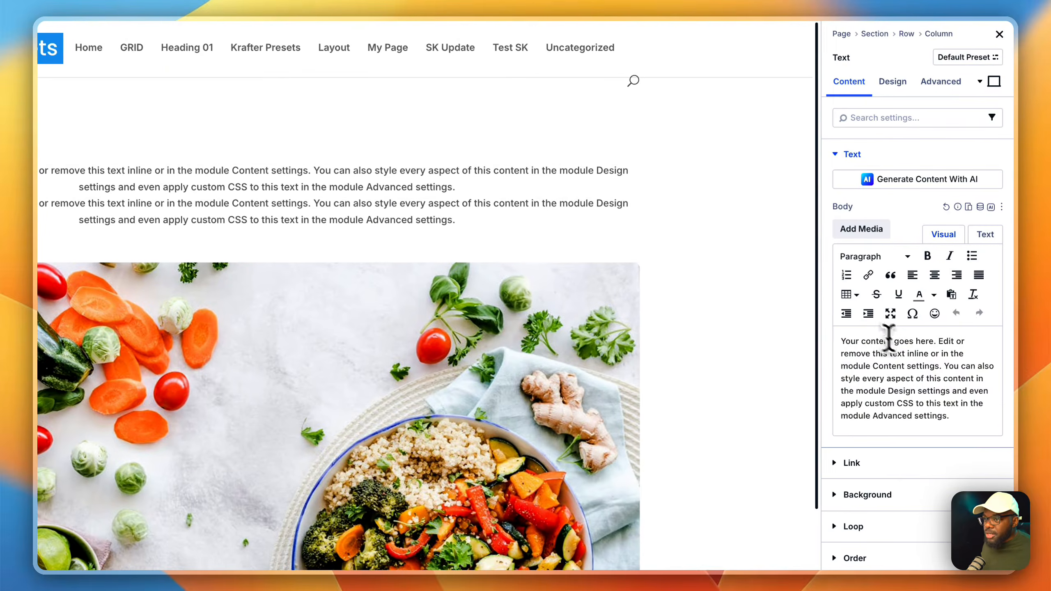
drag(969, 418, 852, 333)
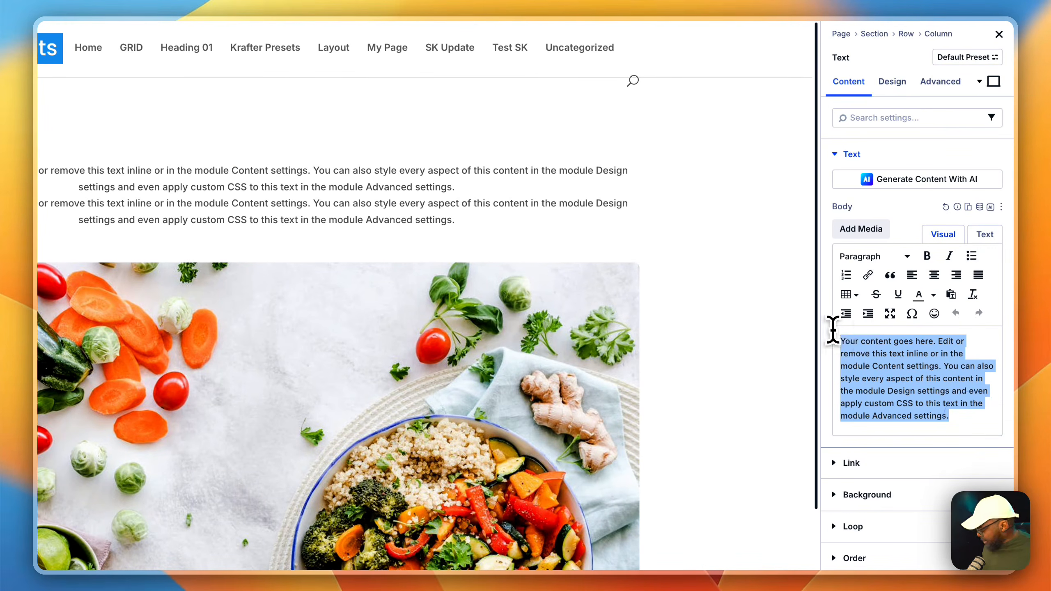
key(super+v)
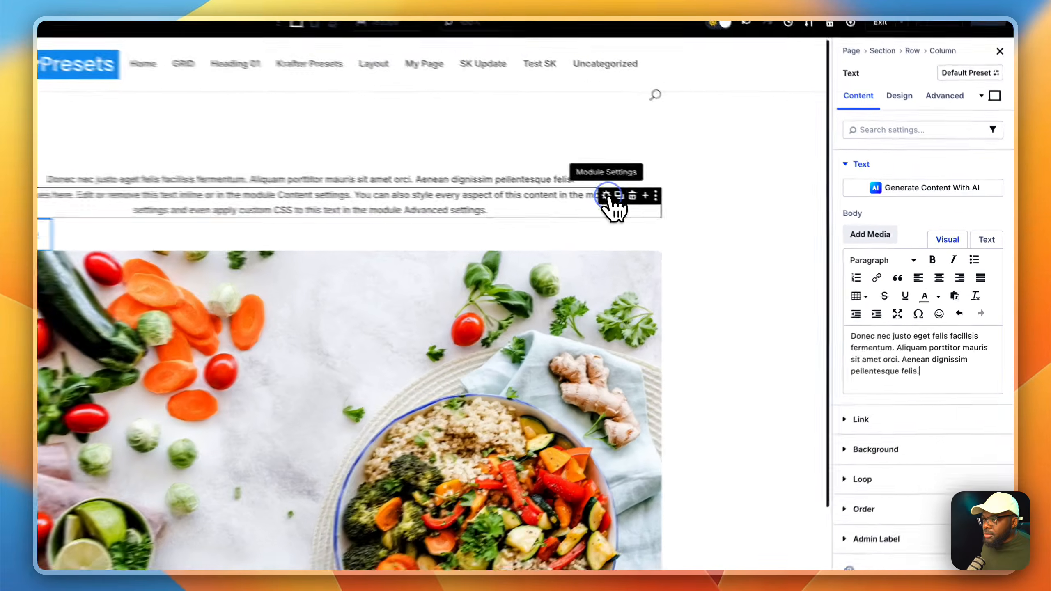
Step: Replace the second Text module's placeholder body with the same copied paragraph
click(695, 213)
click(974, 381)
drag(959, 418, 840, 317)
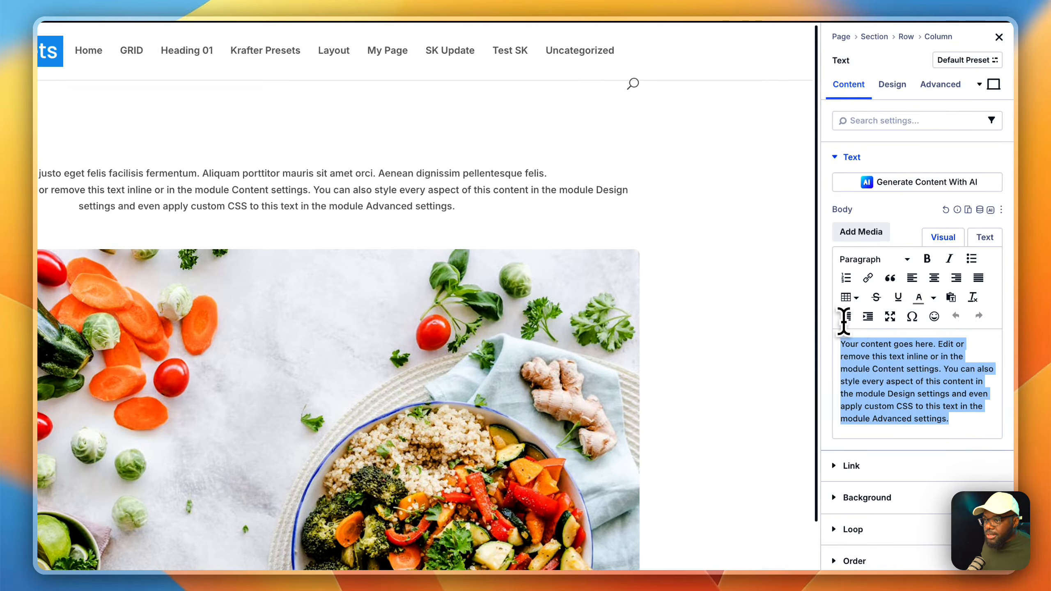
key(super+v)
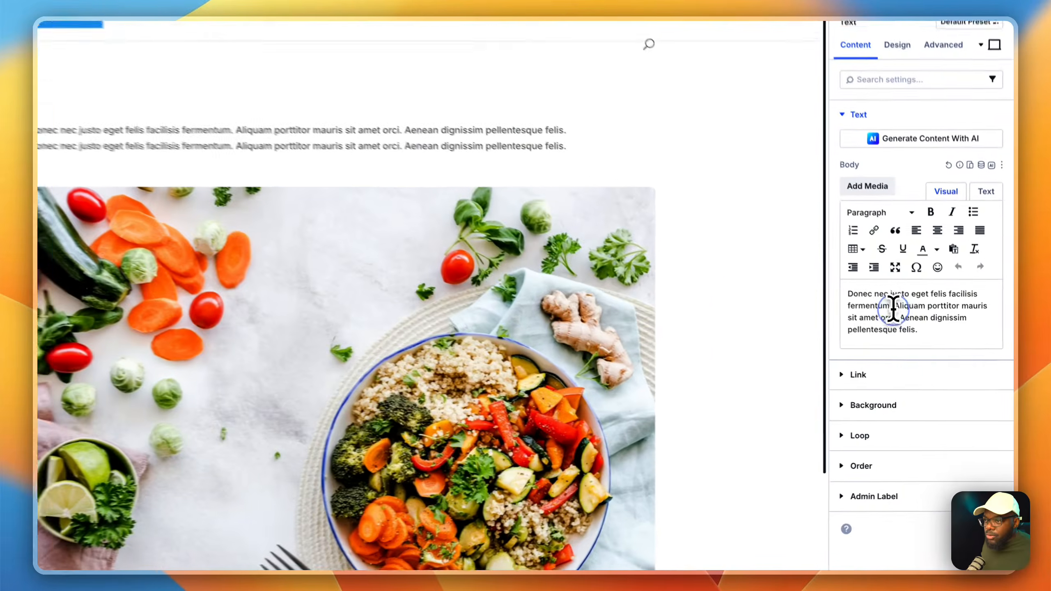
Step: Delete the sentence "Donec nec justo eget felis facilisis fermentum." from the upper Text module's body
drag(919, 336, 886, 327)
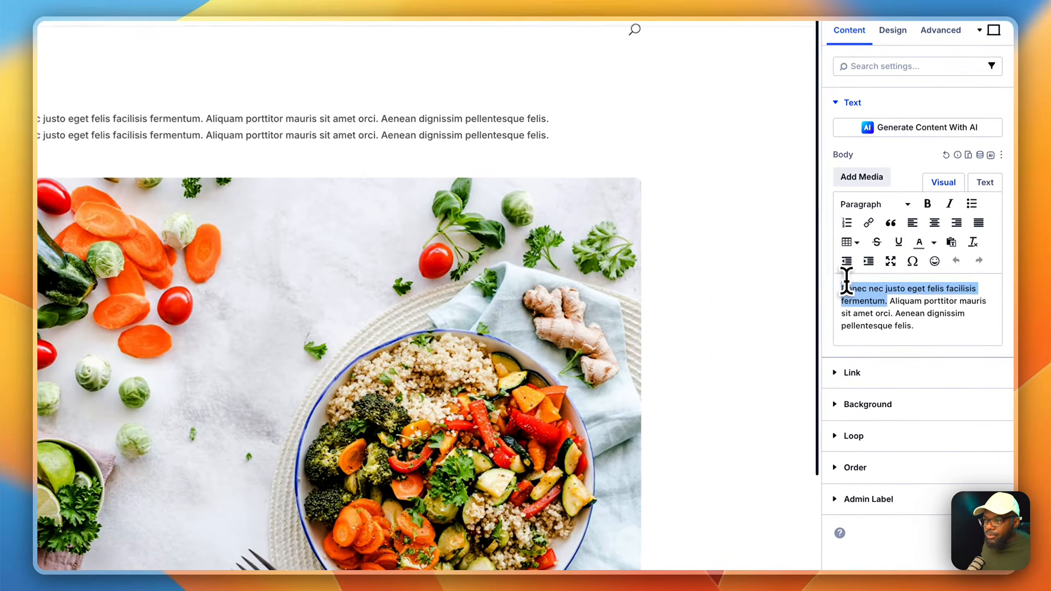
key(BackSpace)
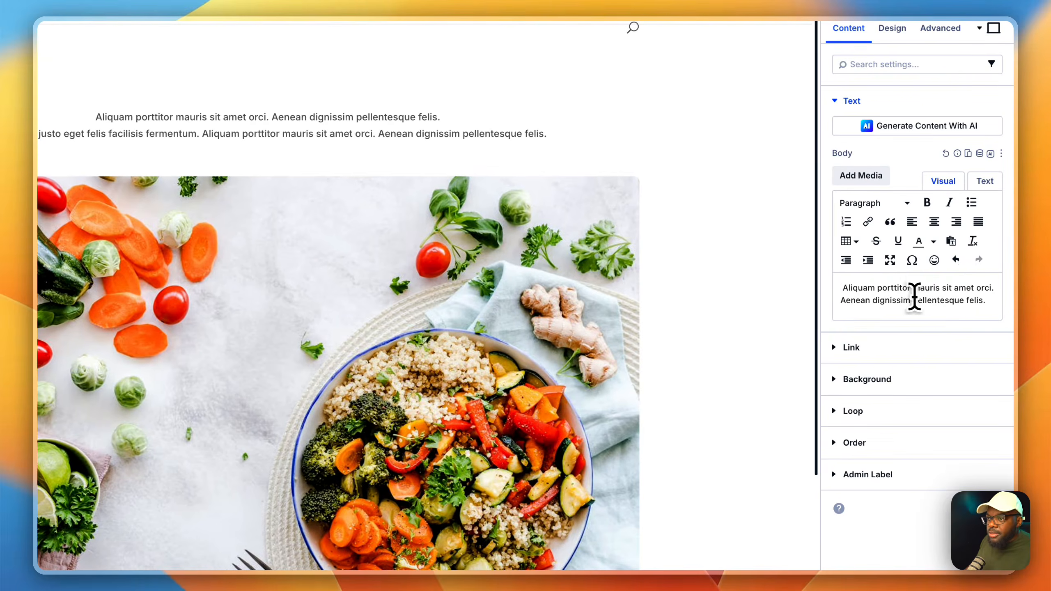
Step: Shorten and edit the upper Text module's body so that it reads "Aliquam Porttitor Emauris."
drag(942, 287, 954, 299)
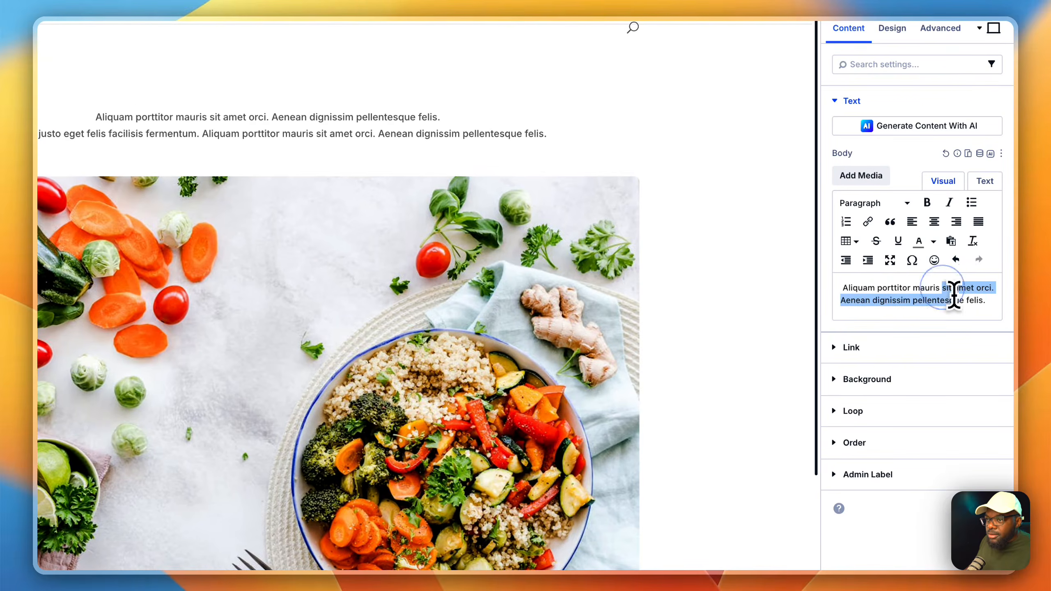
key(BackSpace)
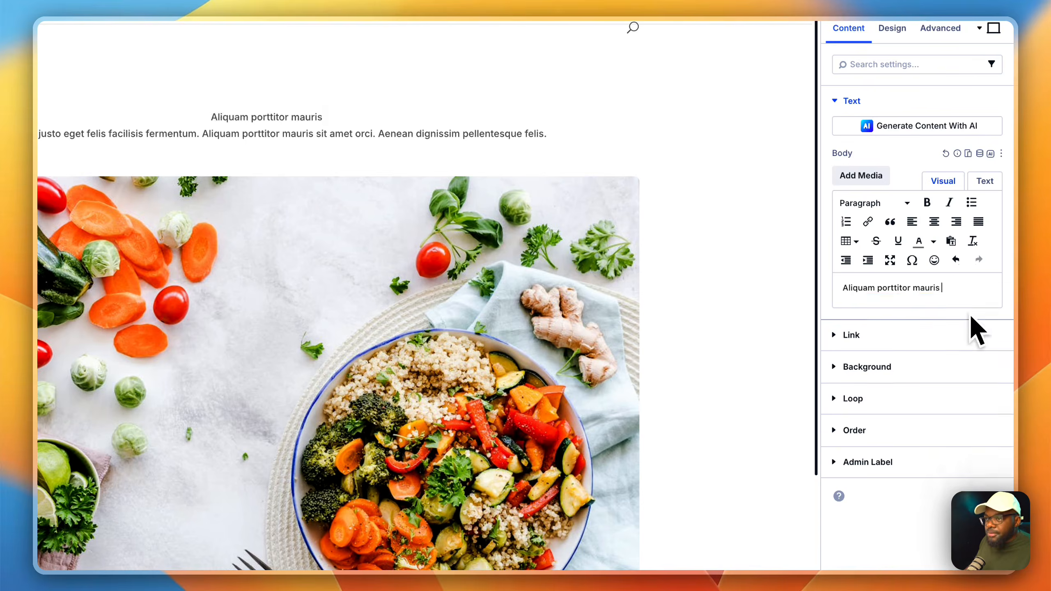
text(.)
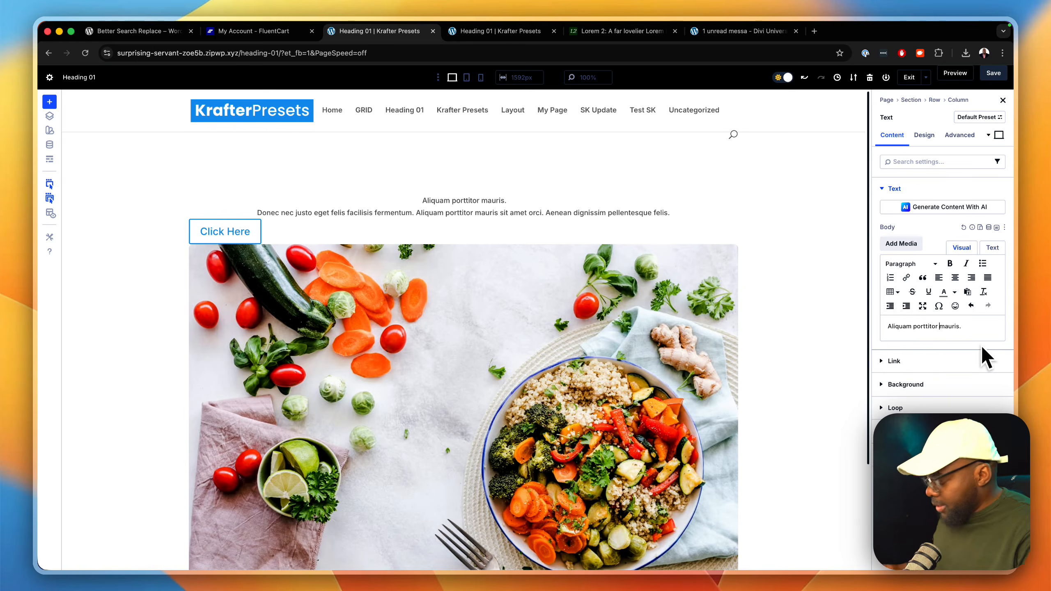
text(E)
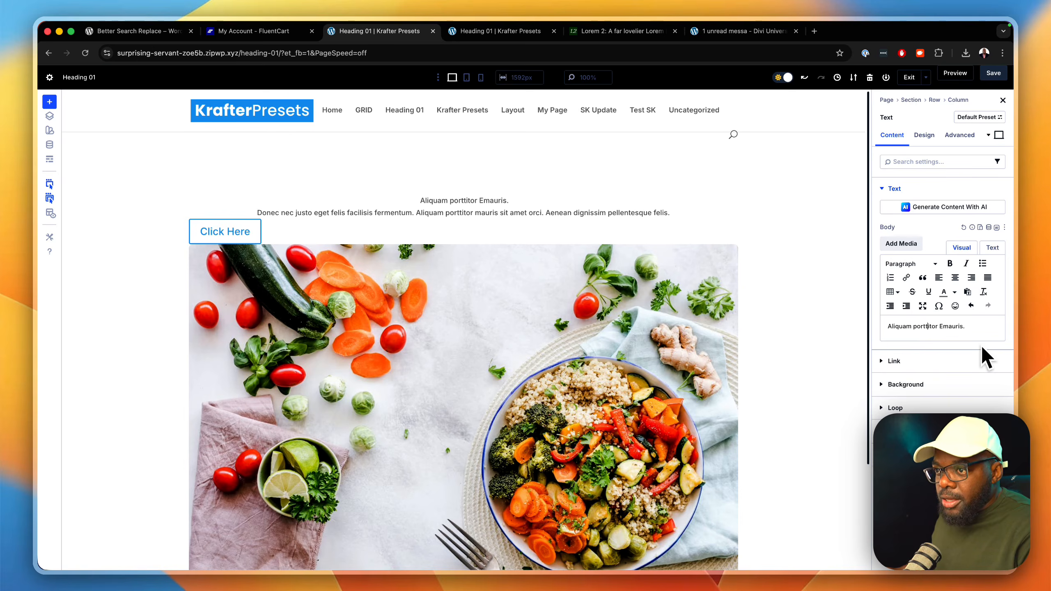
key(Left)
key(Left)
key(Left)
key(Left)
key(Left)
key(Left)
key(Left)
key(BackSpace)
text(P)
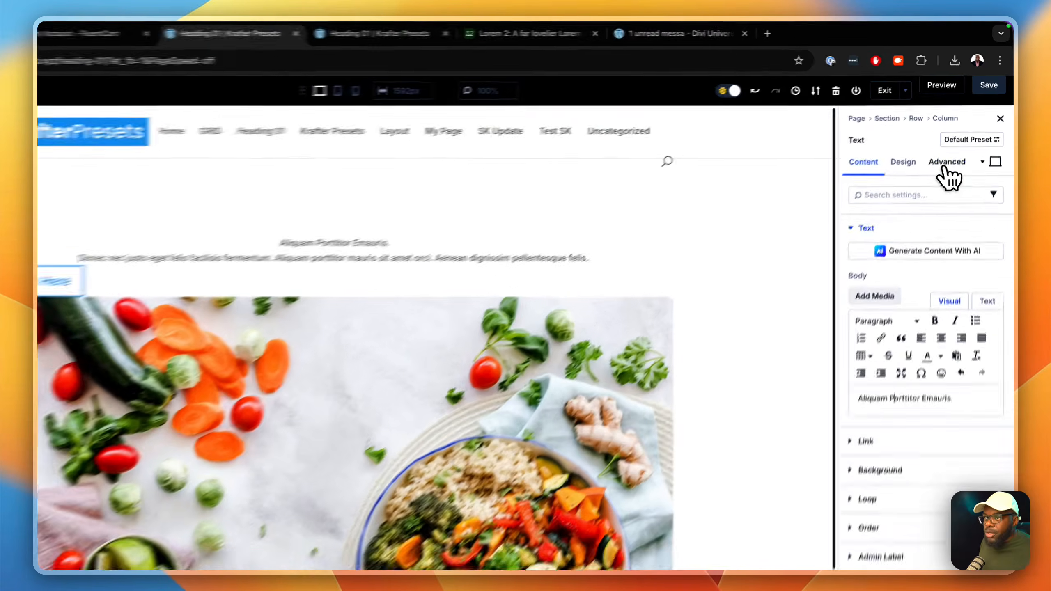
Step: Append the sk-heading-7xl class to the upper Text module's existing class attribute, alongside text-center
click(960, 135)
click(909, 188)
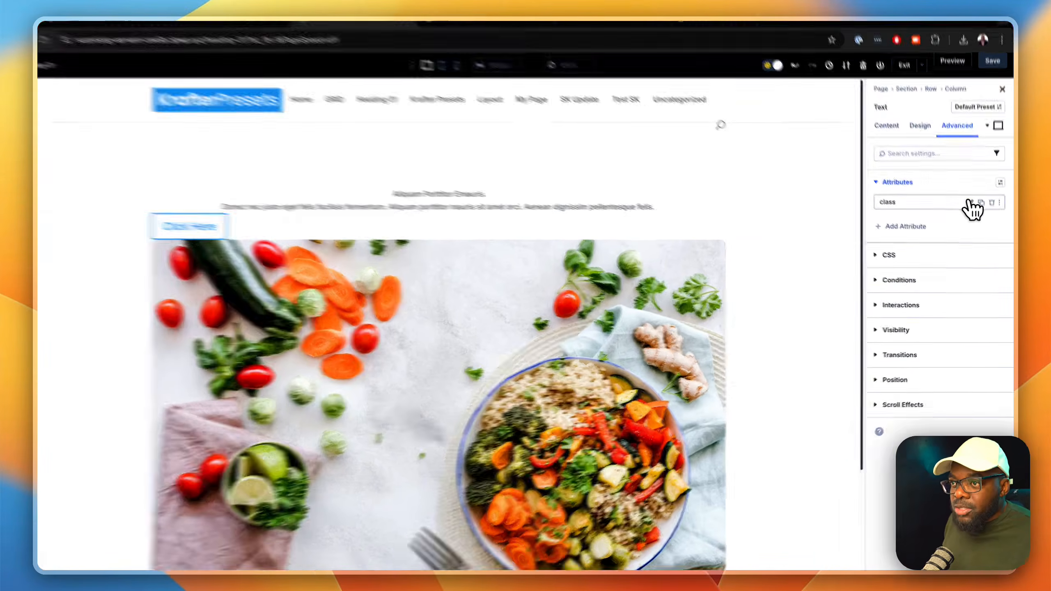
click(972, 208)
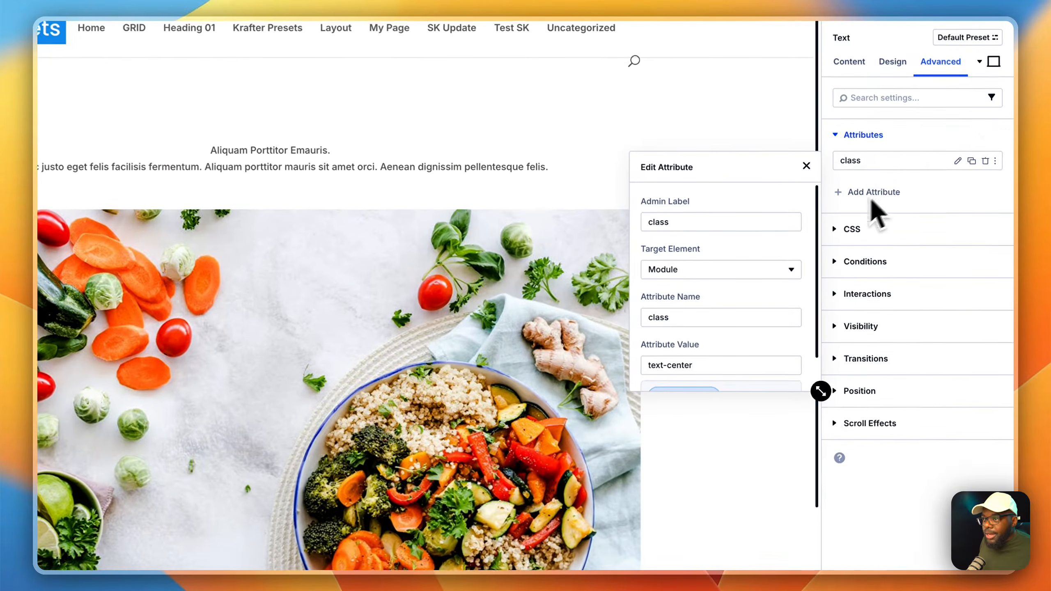
drag(821, 391, 840, 506)
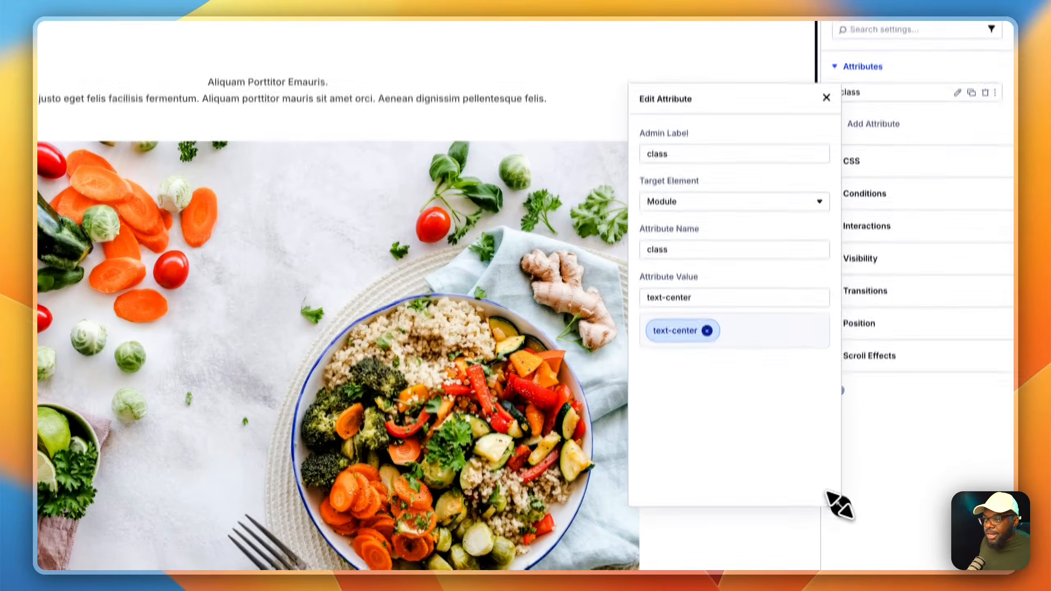
click(708, 283)
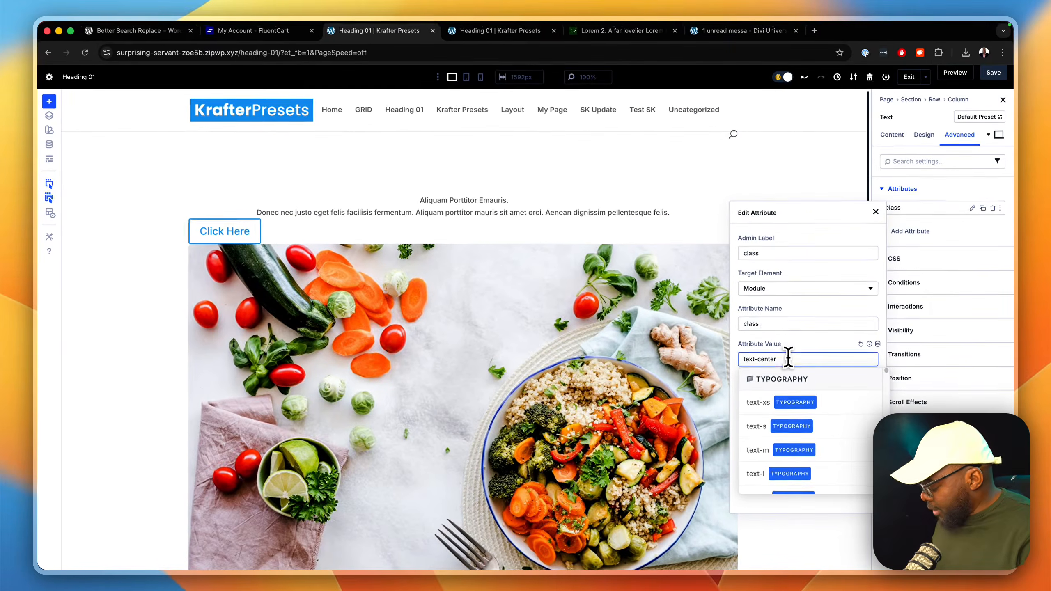
text(hea)
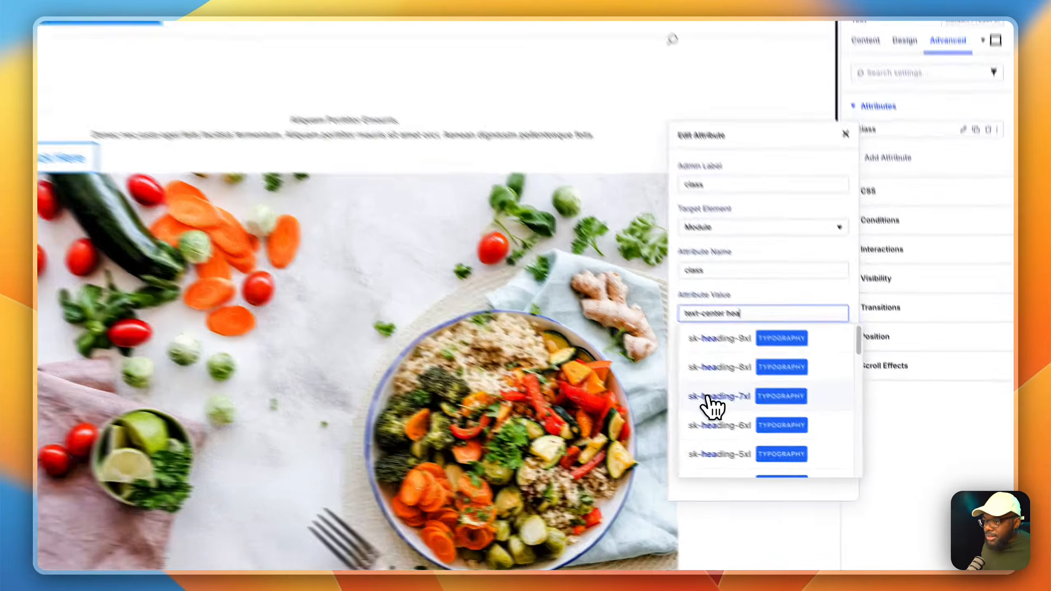
click(772, 427)
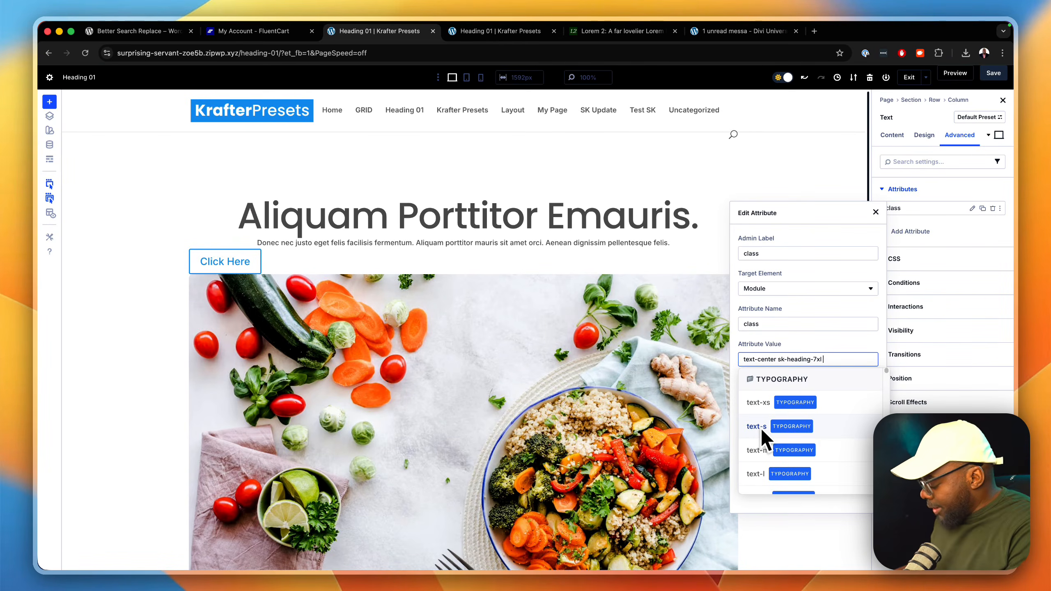
Step: Append the font-700 weight class to the heading's class attribute and close the attribute editor
text(700 font-700)
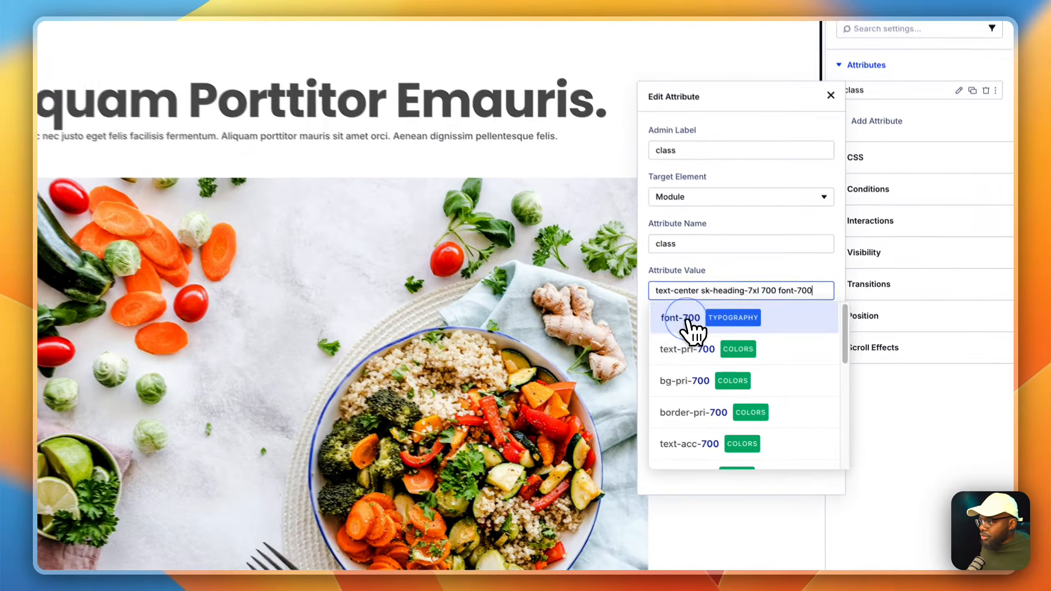
click(764, 381)
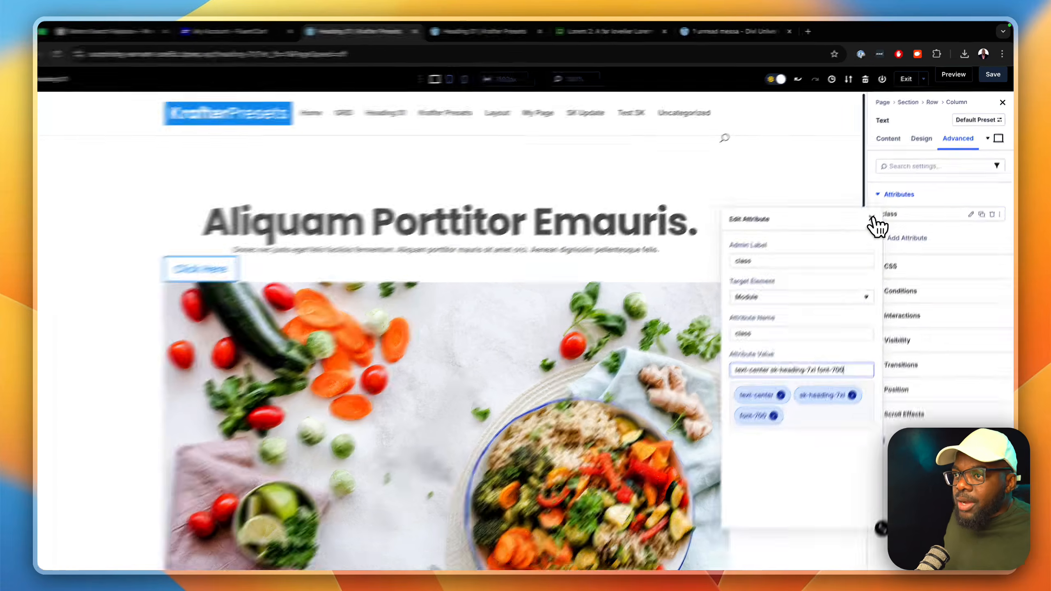
click(876, 212)
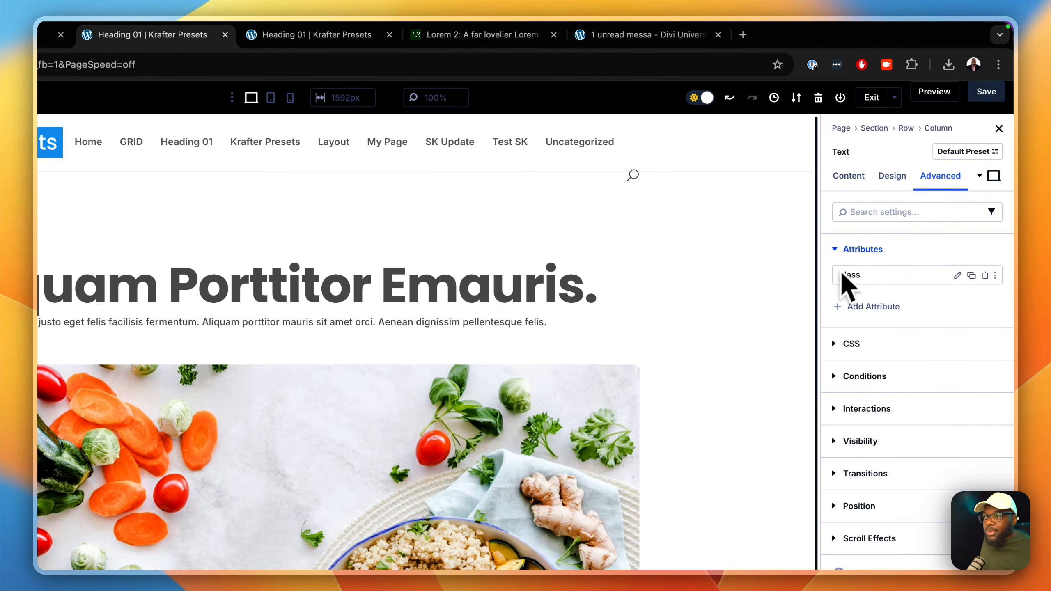
click(904, 182)
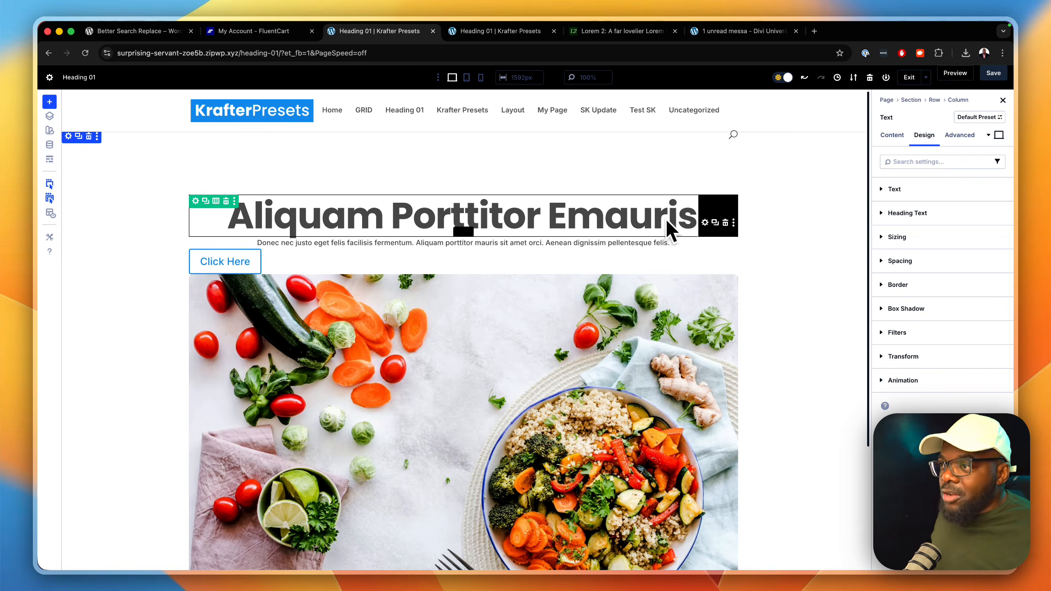
click(706, 224)
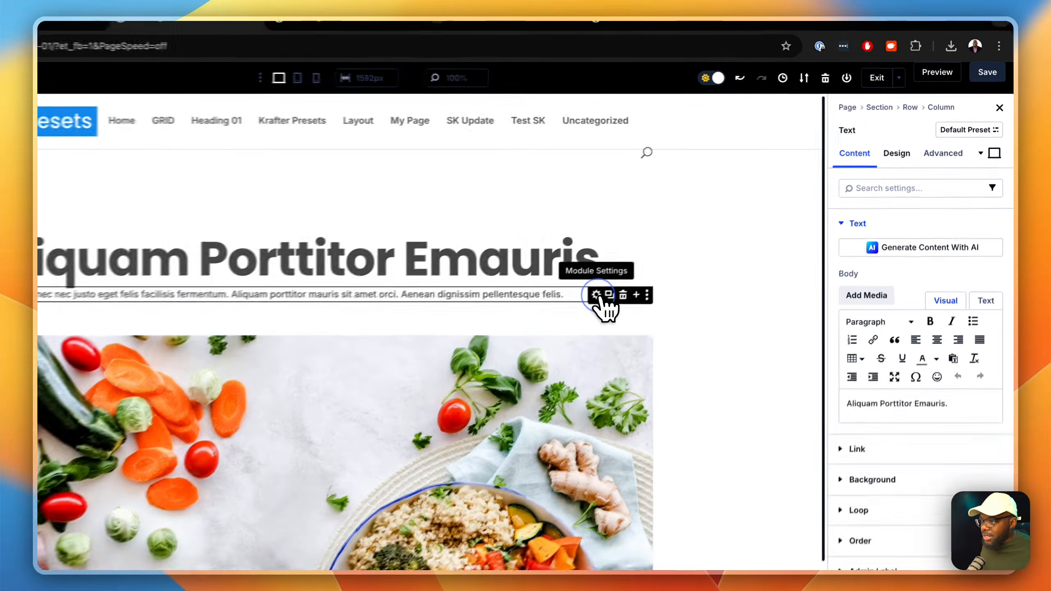
Step: Add a text size class to the class attribute of the "Donec nec justo" Text module, trying text-l before settling on text-xl
click(596, 294)
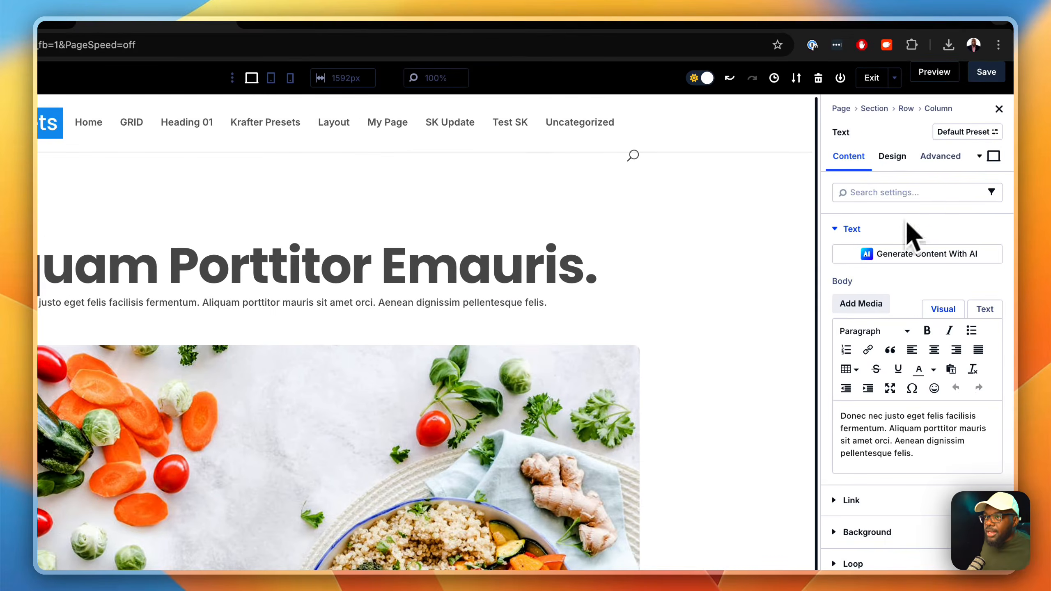
click(940, 160)
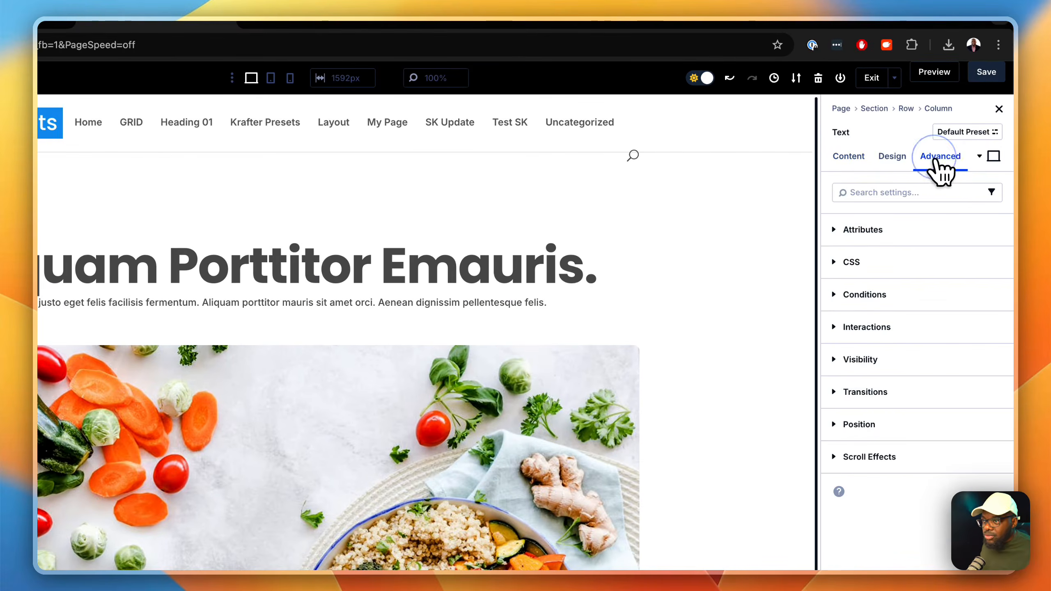
click(886, 230)
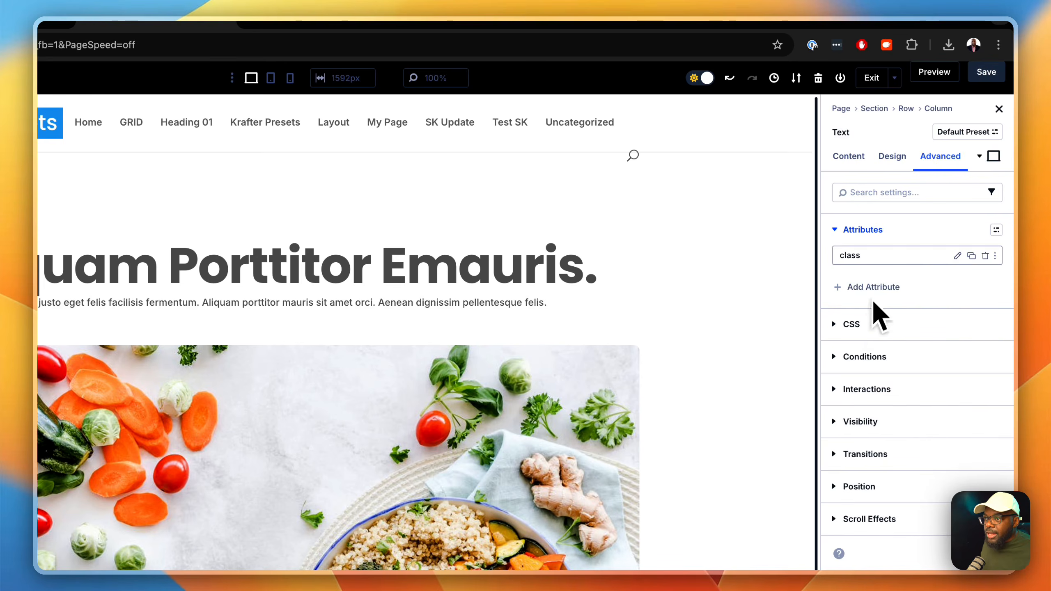
click(957, 256)
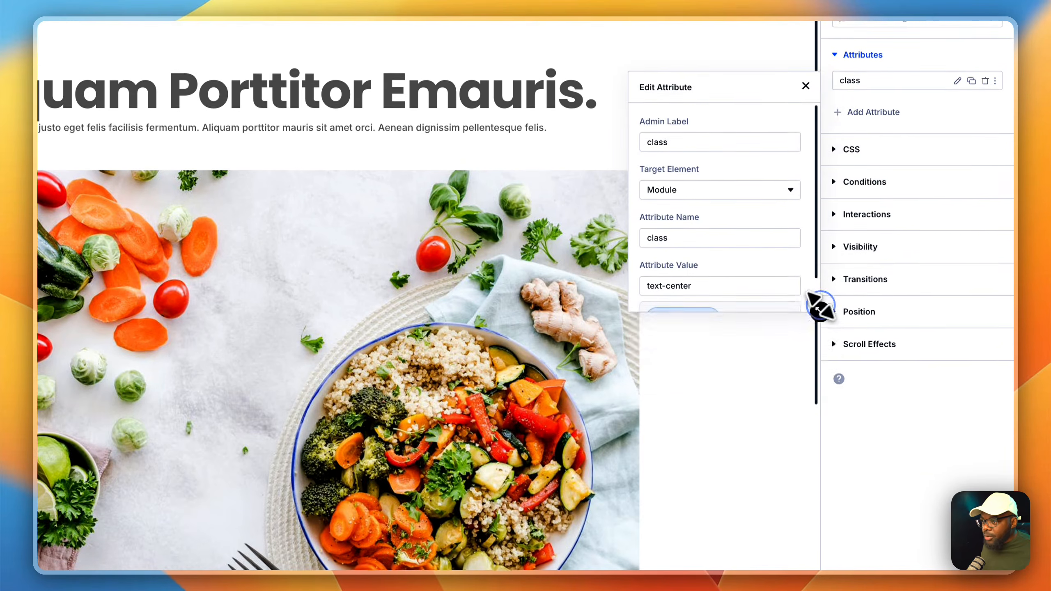
drag(817, 306, 852, 491)
click(740, 286)
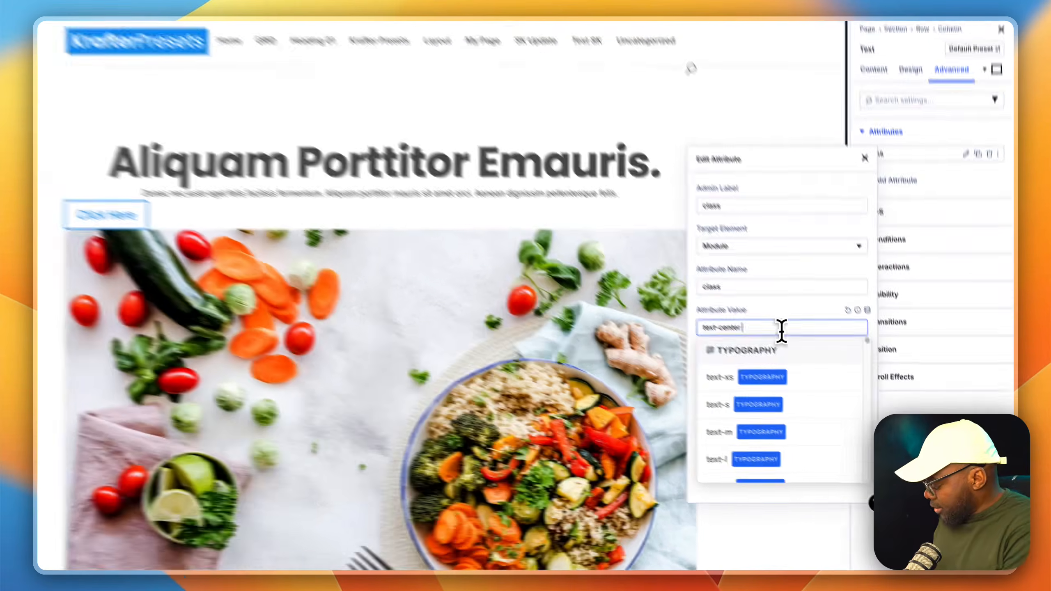
text(tex text-l)
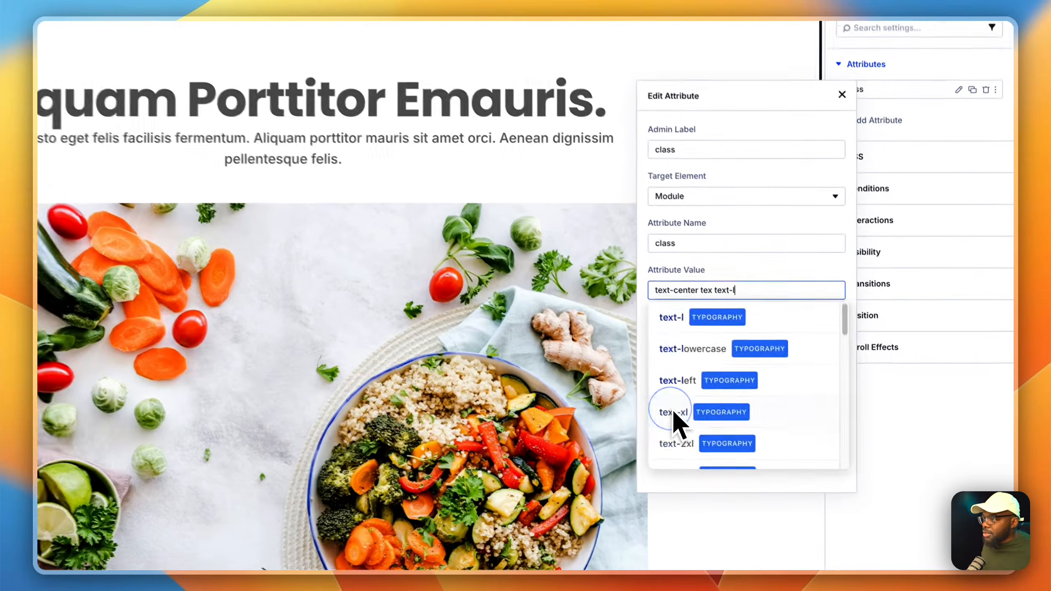
click(755, 451)
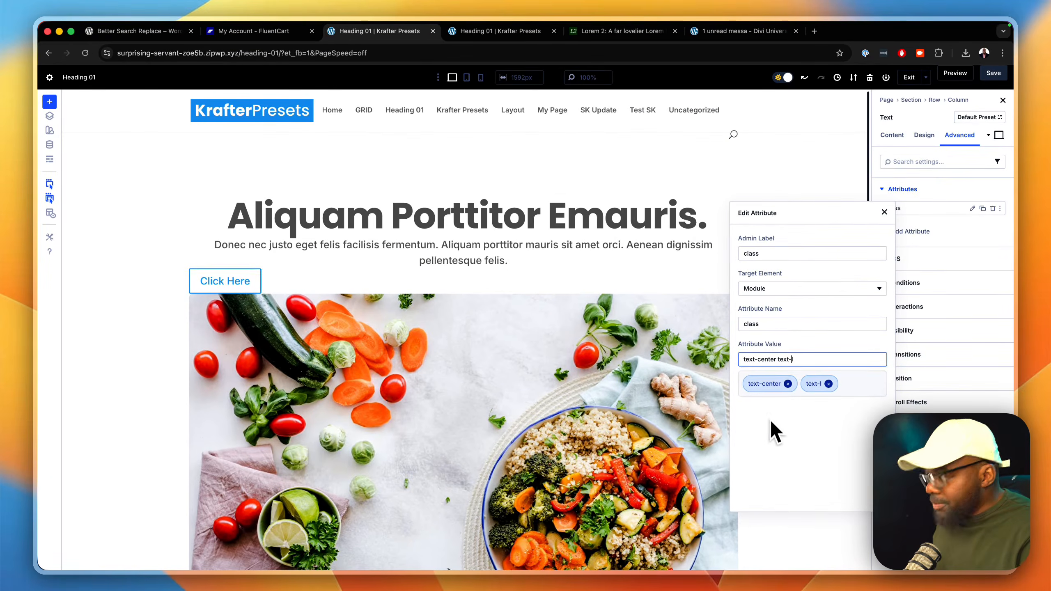
key(BackSpace)
text(xl)
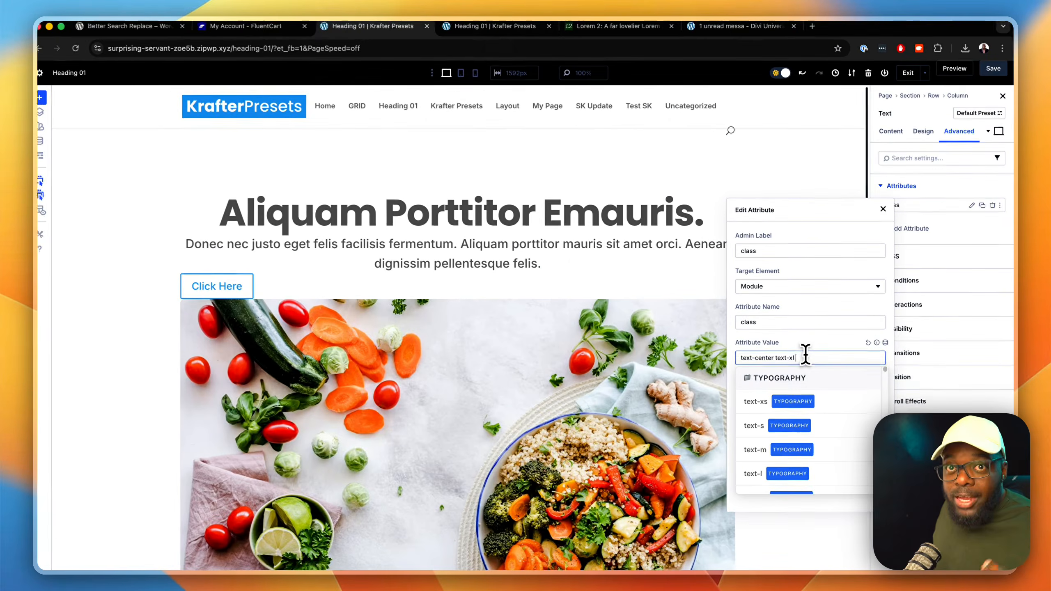
Step: Add a top margin class to the same paragraph's class attribute, trying mt-m before settling on mt-s, and close the attribute editor
text(mt)
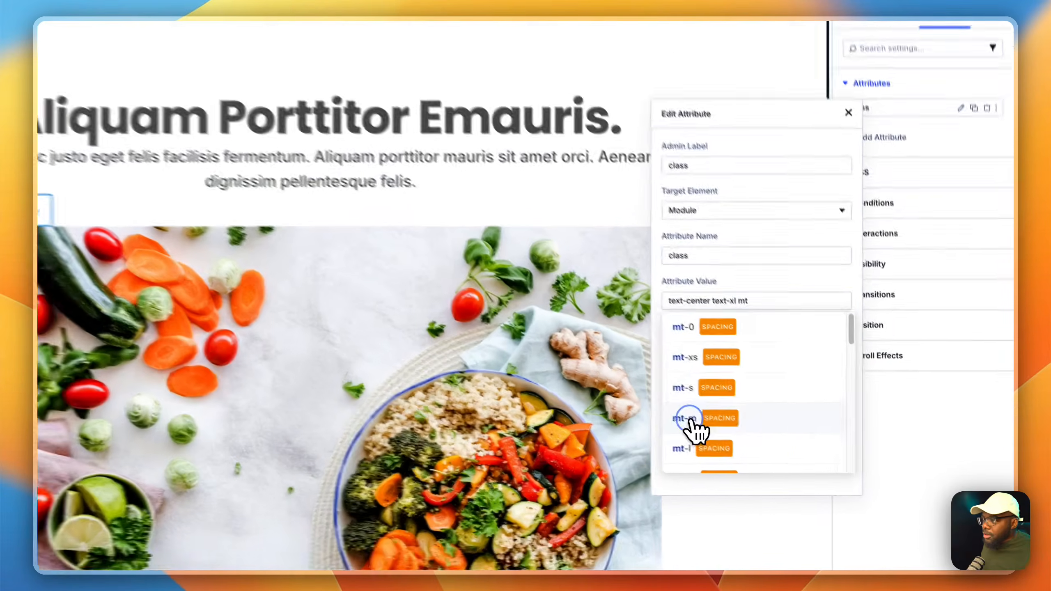
click(757, 452)
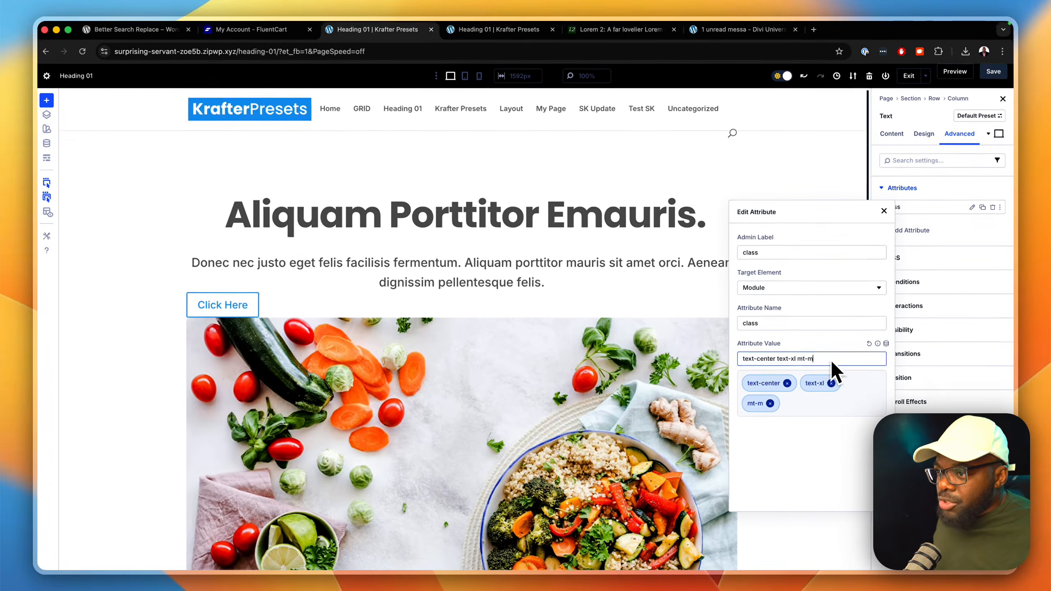
key(BackSpace)
text(s)
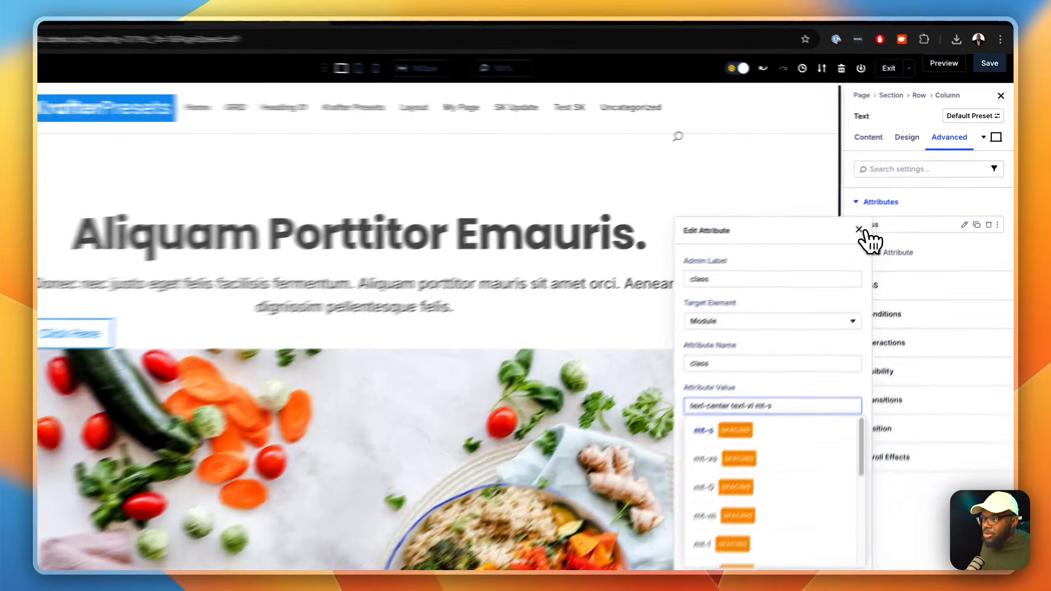
click(885, 212)
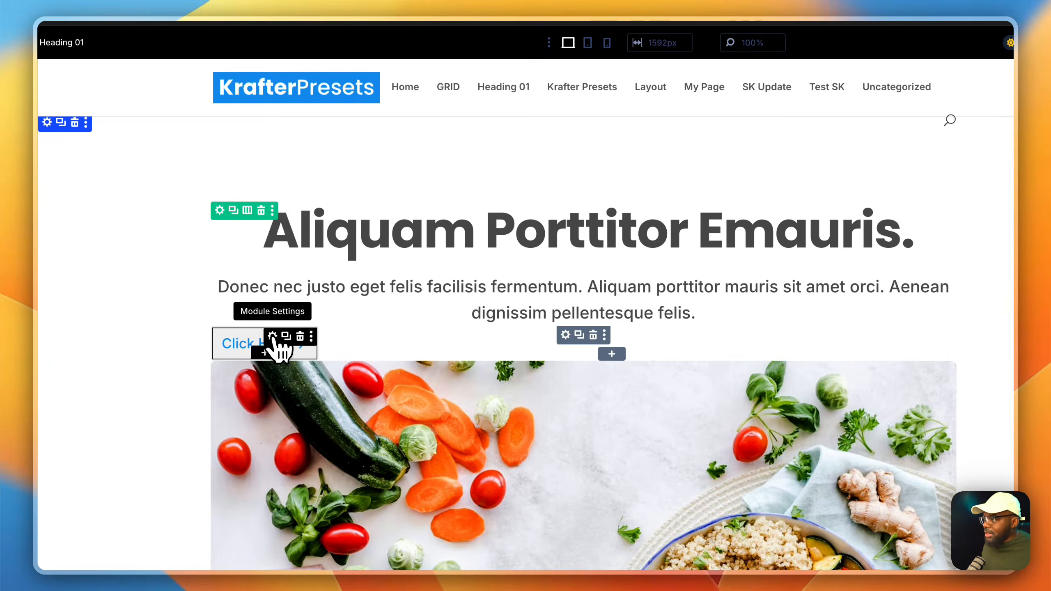
Step: Create a custom attribute on the "Click Here" button, entering "class" as both its admin label and attribute name
click(272, 336)
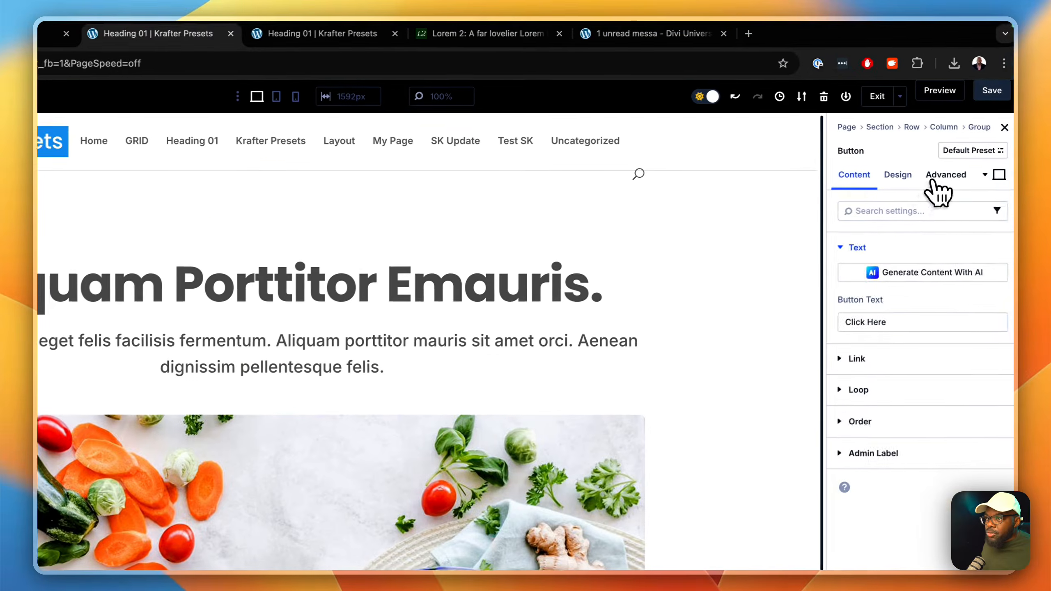
click(941, 176)
click(883, 249)
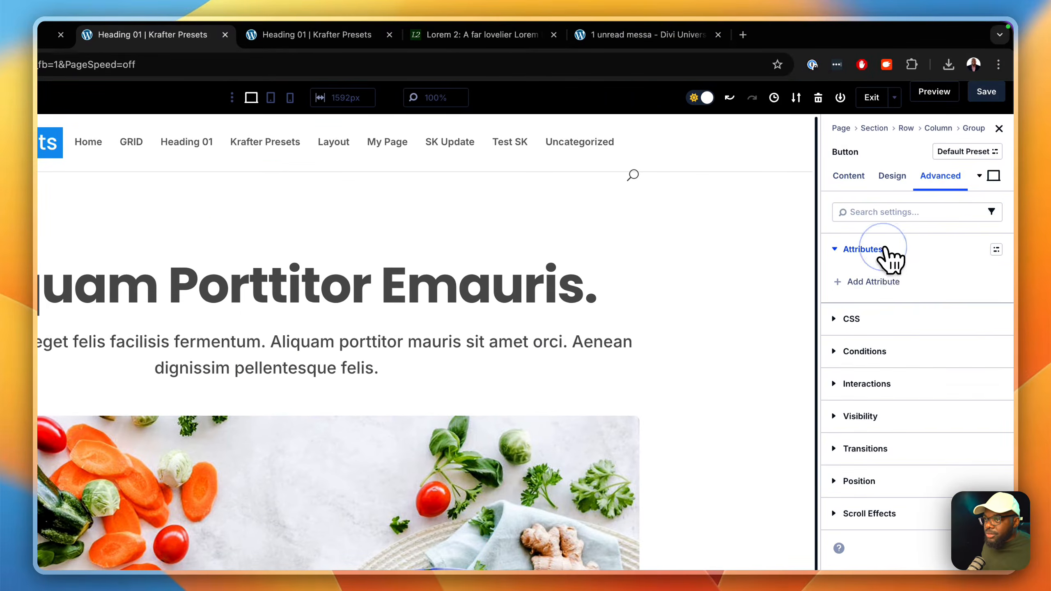
click(887, 282)
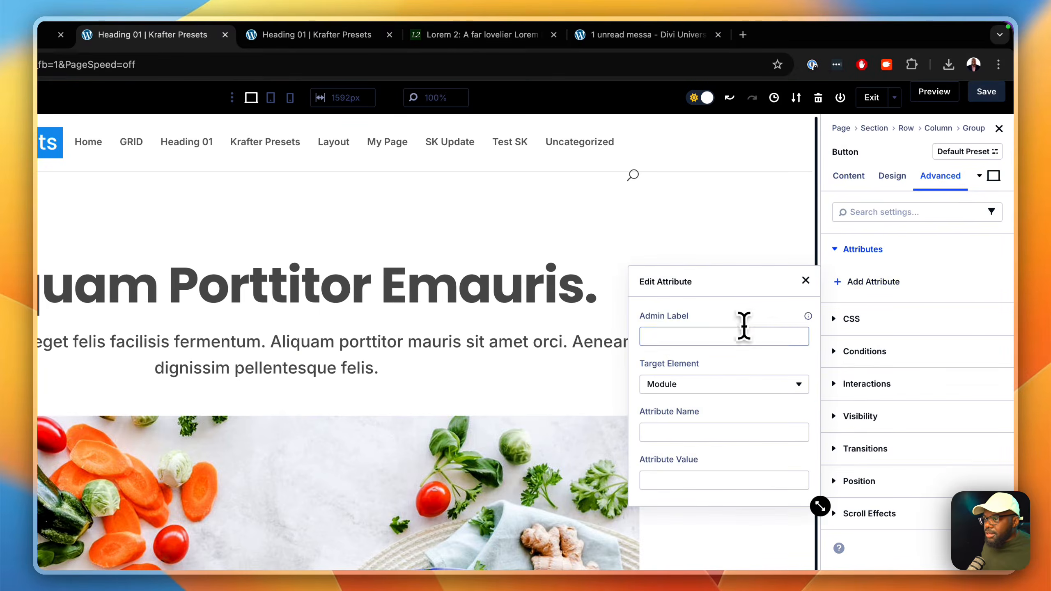
click(734, 337)
text(class)
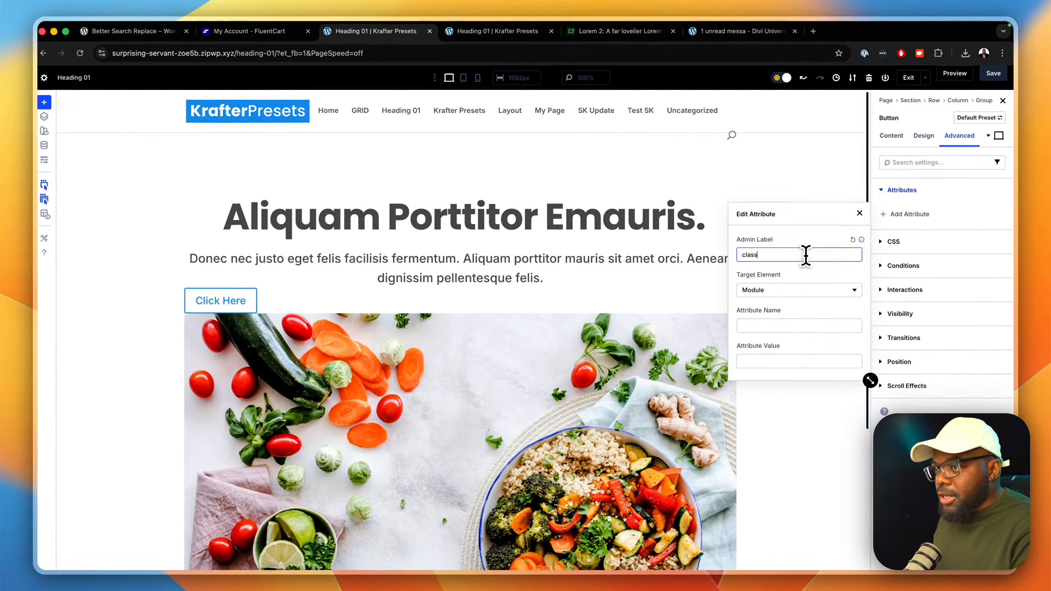
key(Tab)
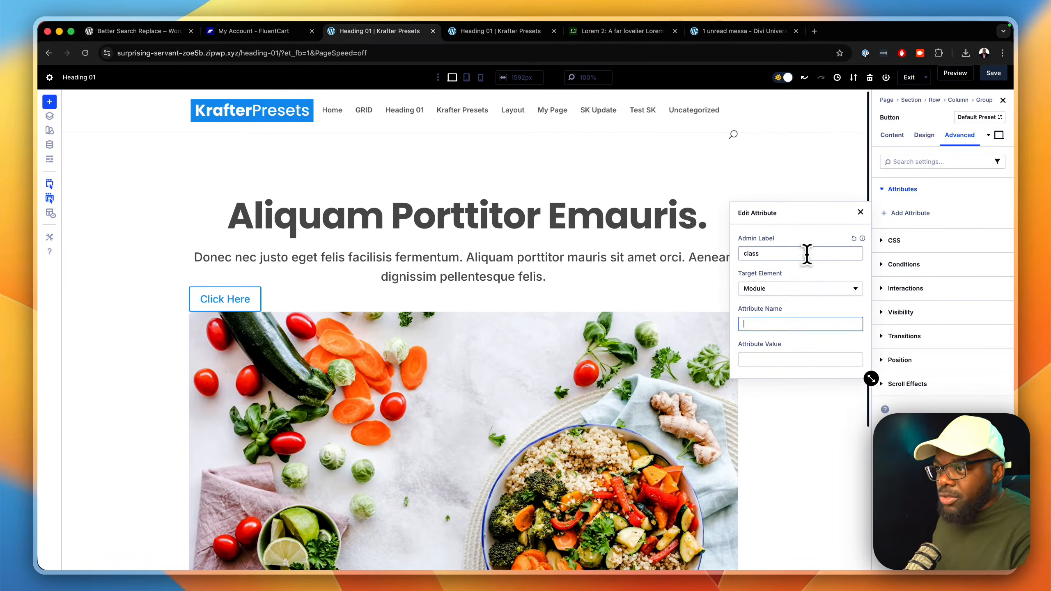
text(clas)
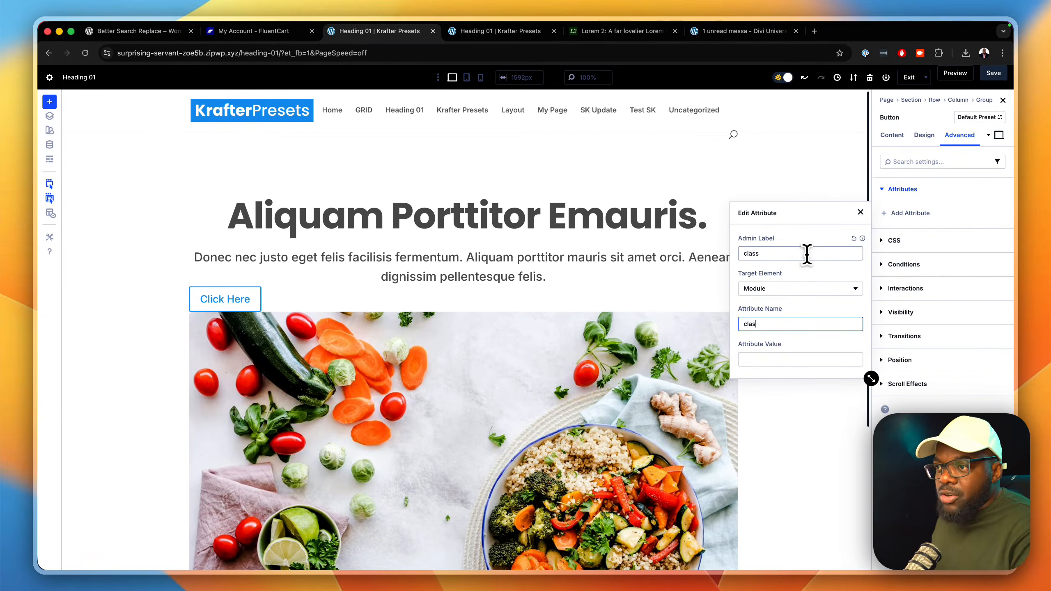
text(s)
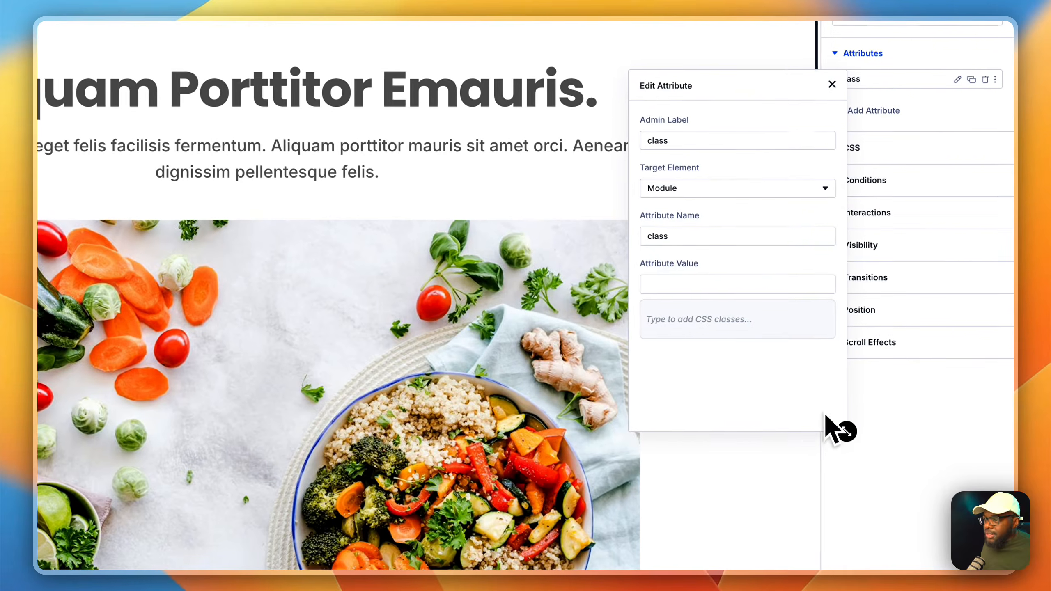
Step: Enter the button-pri class as the value of the "Click Here" button's class attribute
click(697, 285)
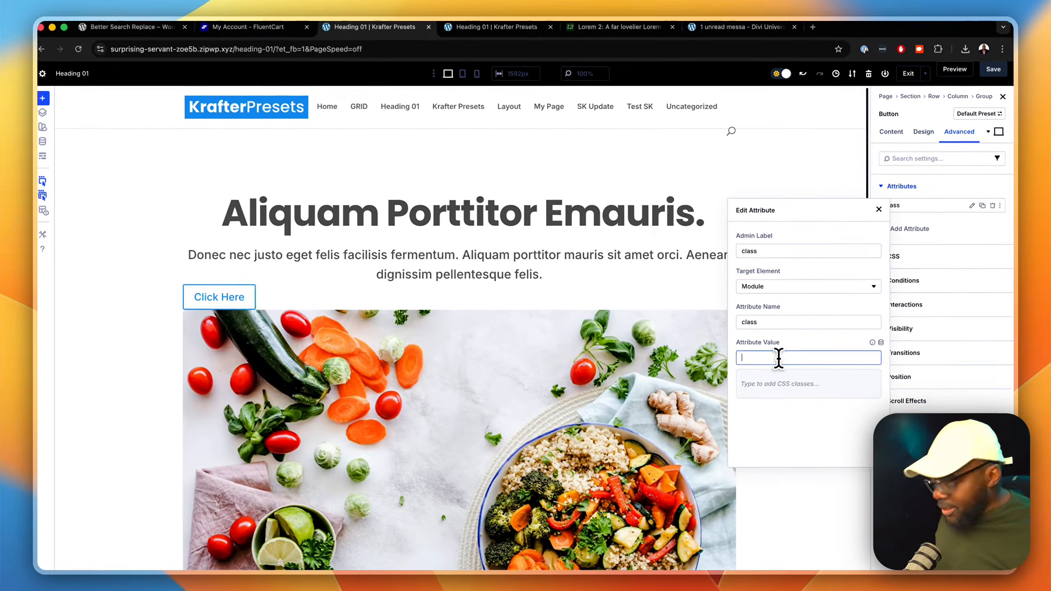
text(butto)
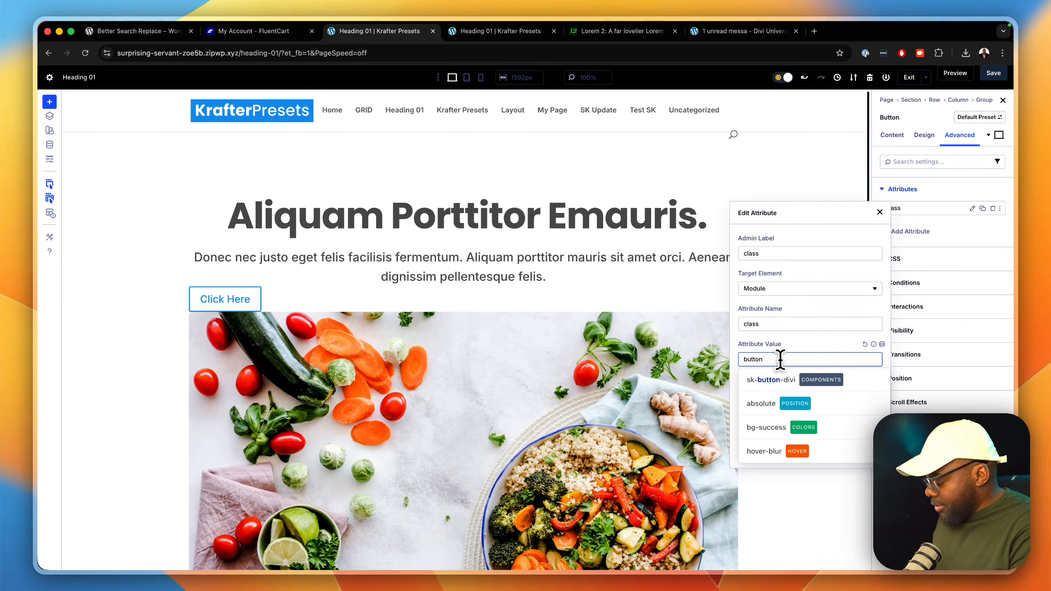
text(n)
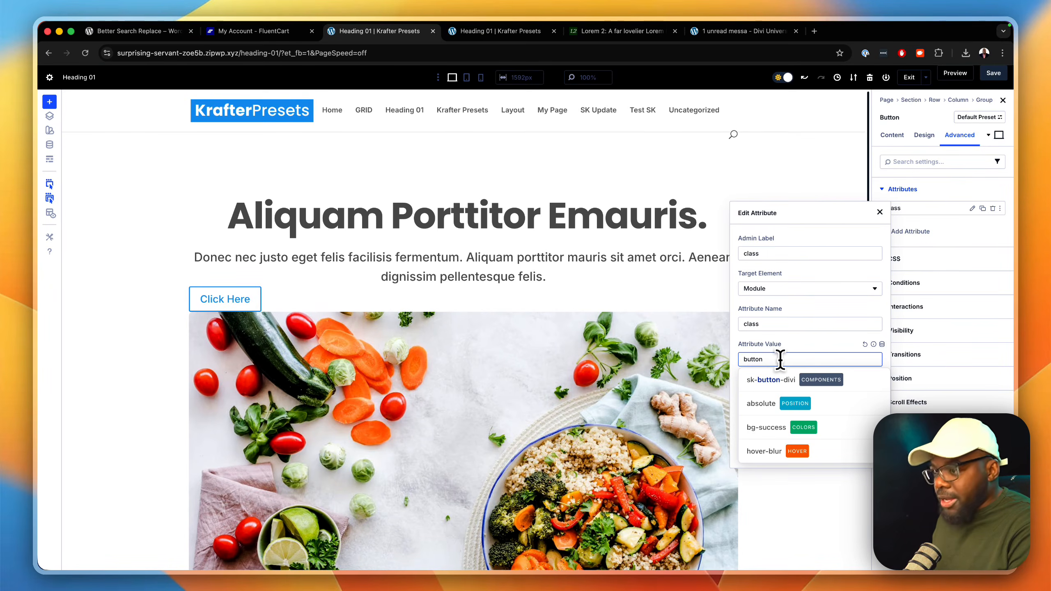
text(-pri)
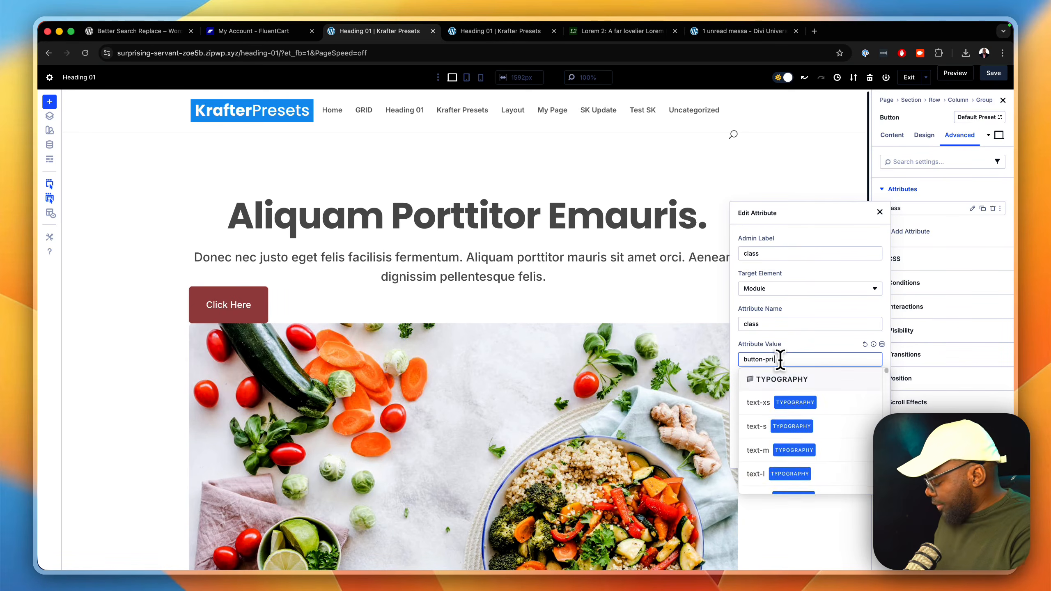
text( button)
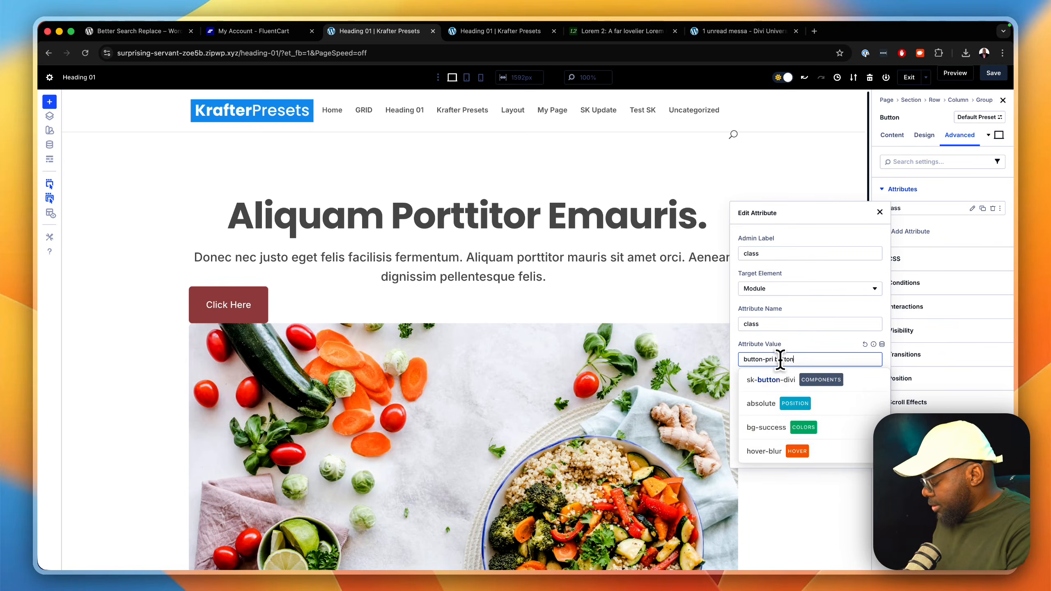
text(-m)
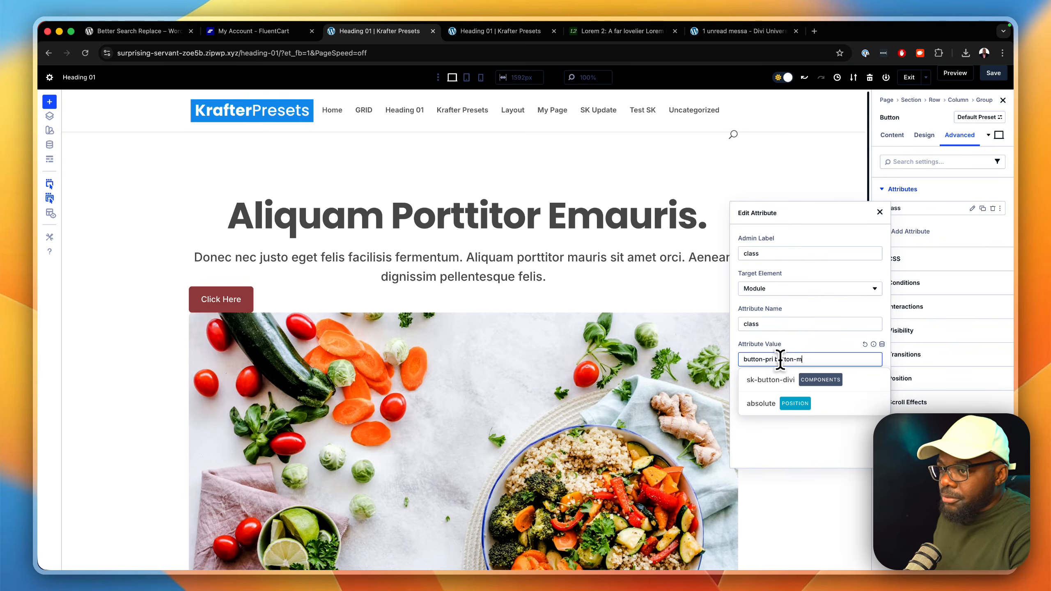
Step: Append a button size class to the same attribute, trying button-m before settling on button-l, and close the attribute editor
key(BackSpace)
text(l)
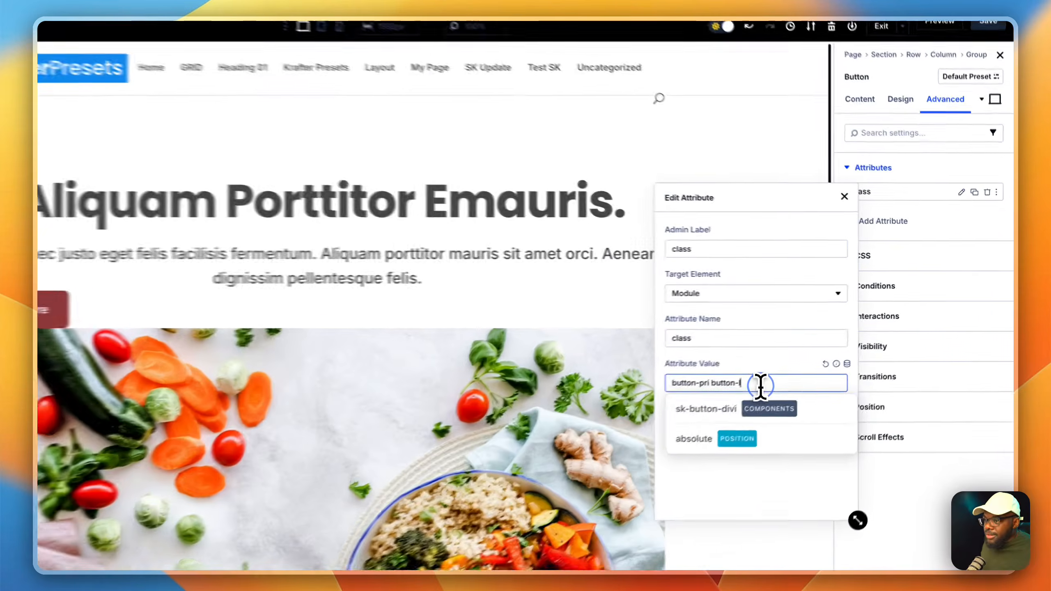
triple_click(813, 361)
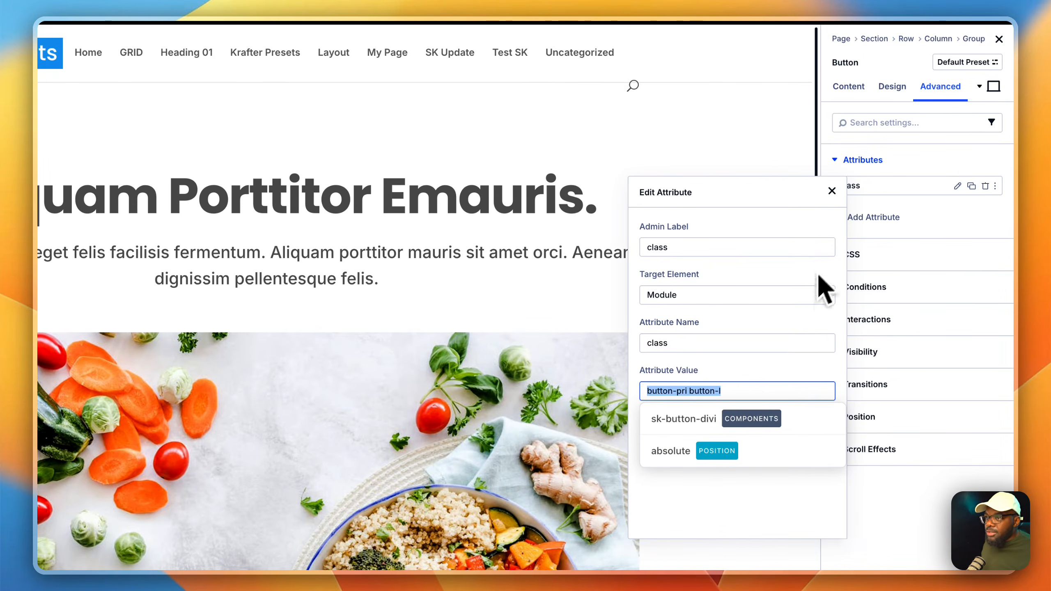
click(832, 191)
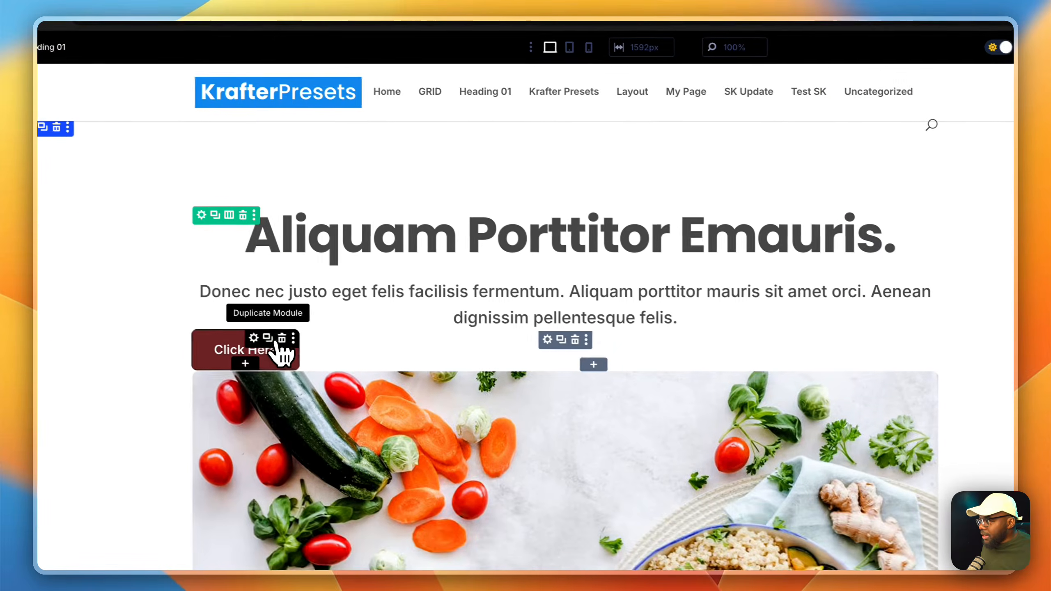
Step: Duplicate the "Click Here" button and set the enclosing group's layout direction to row
click(279, 341)
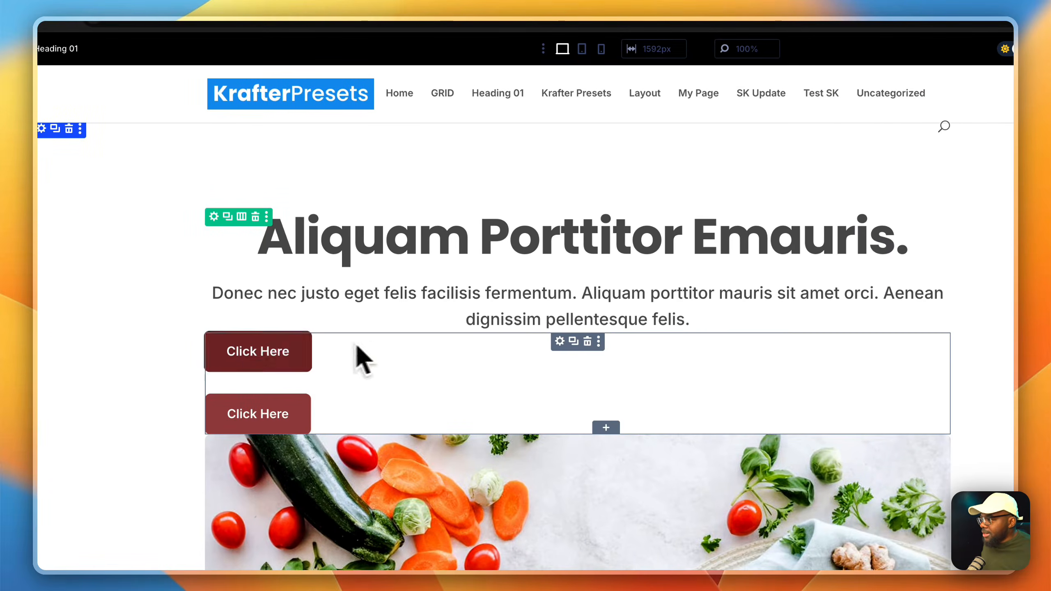
click(560, 342)
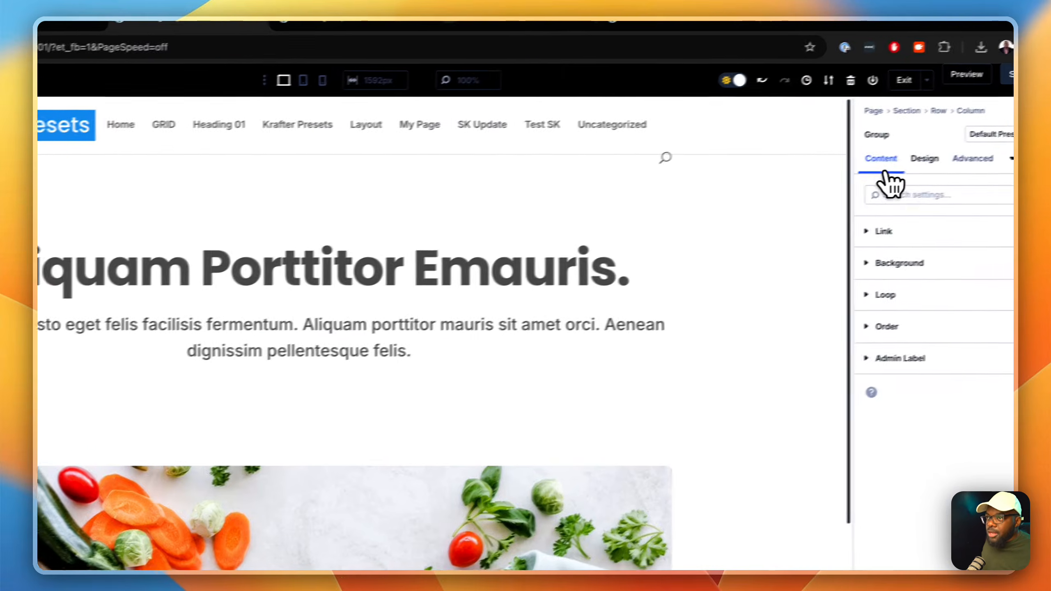
click(894, 161)
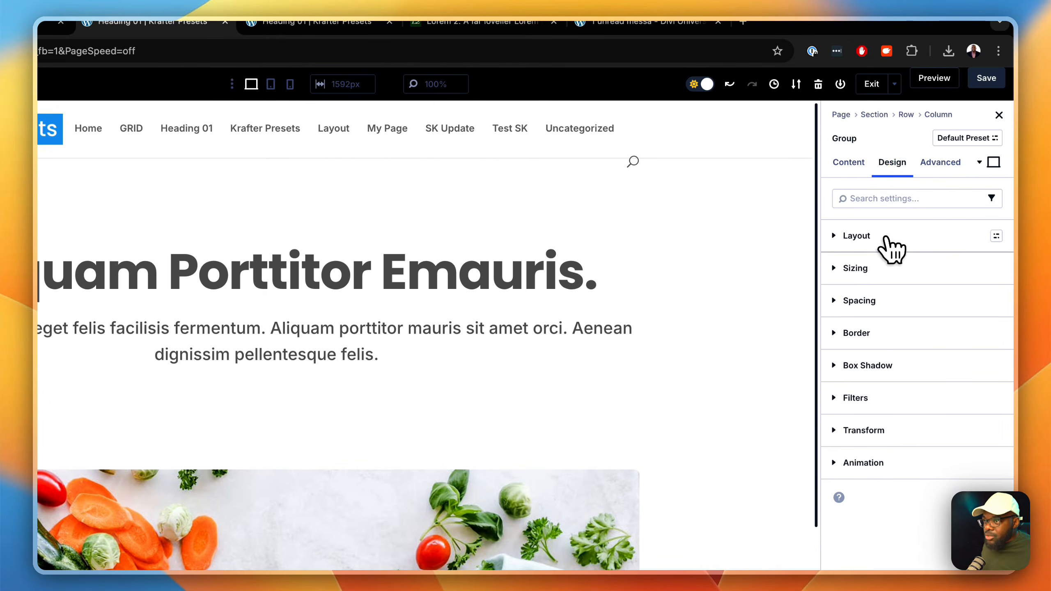
click(885, 237)
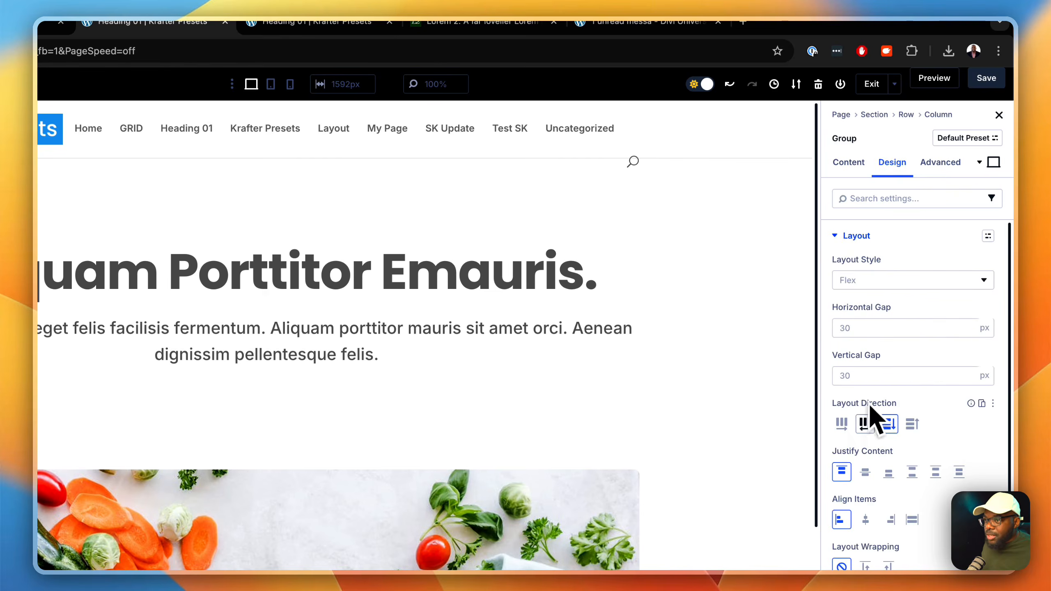
click(841, 424)
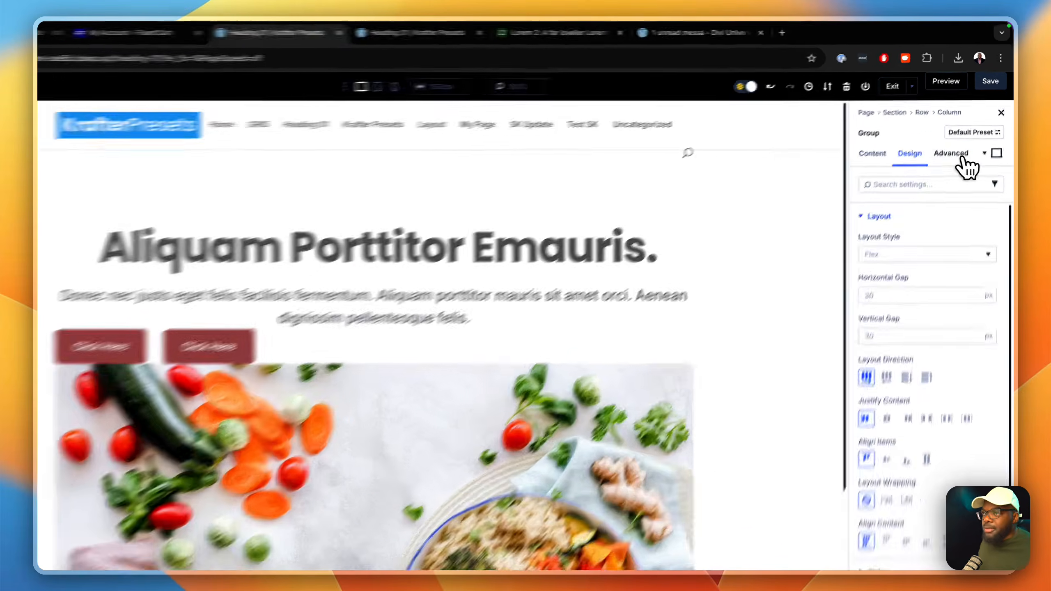
Step: Create a custom attribute on the button group with "class" as both admin label and attribute name, and enlarge the attribute editor
click(961, 136)
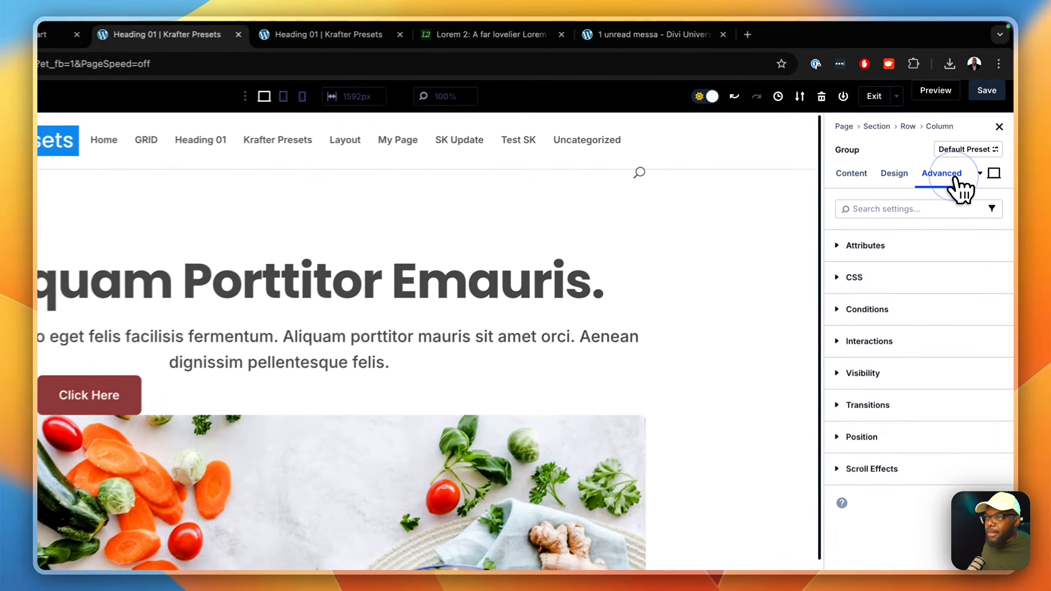
click(936, 246)
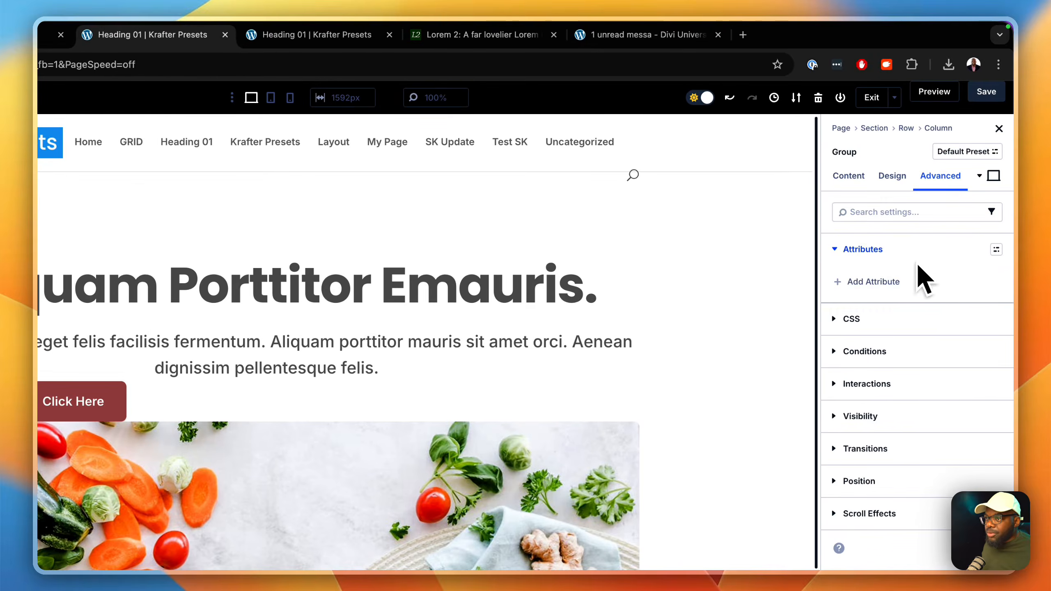
click(896, 284)
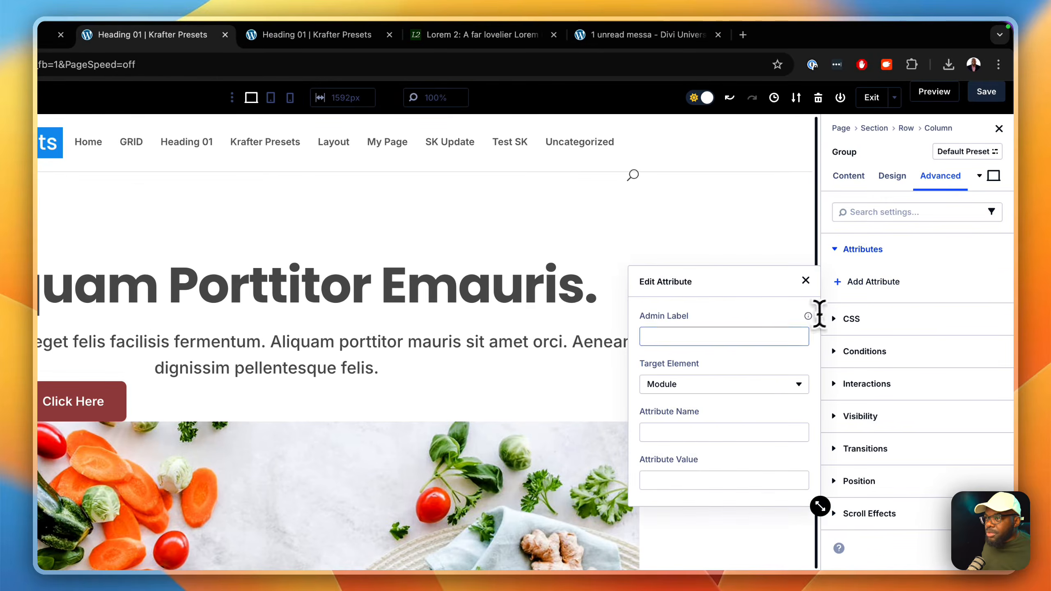
click(768, 336)
text(class)
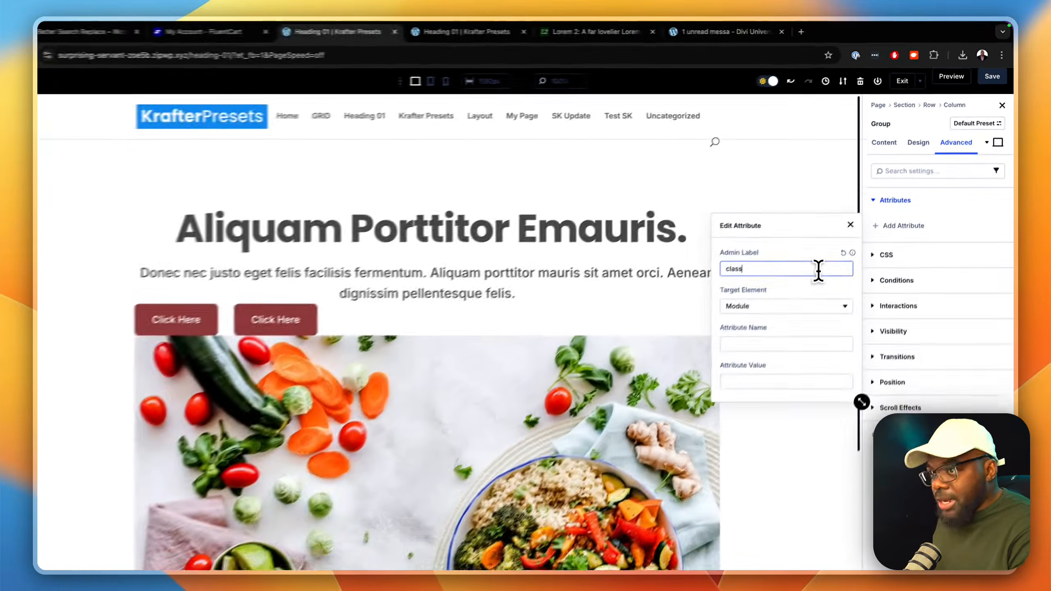
key(Tab)
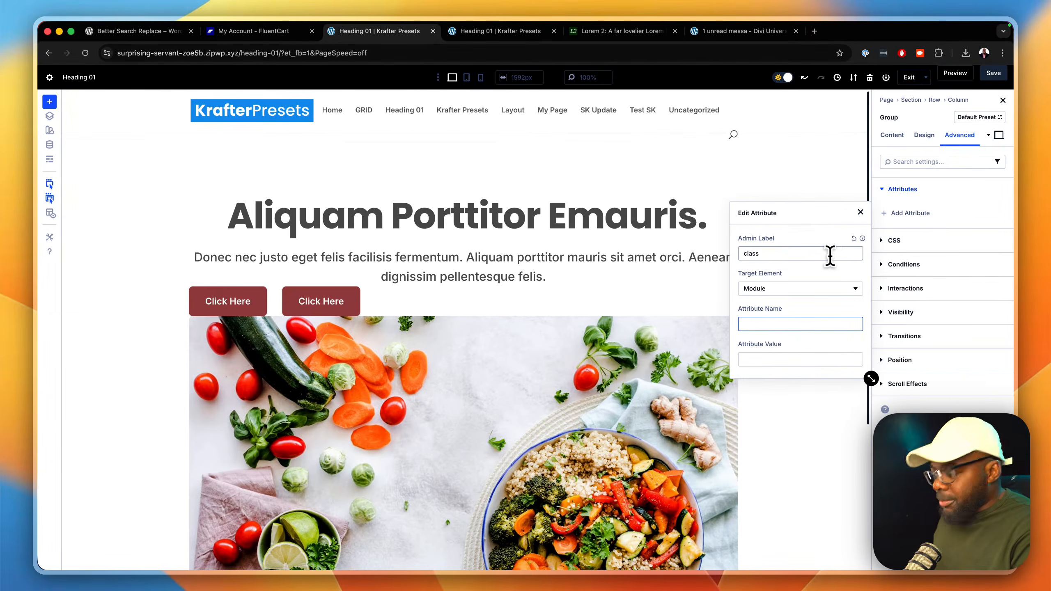
text(class)
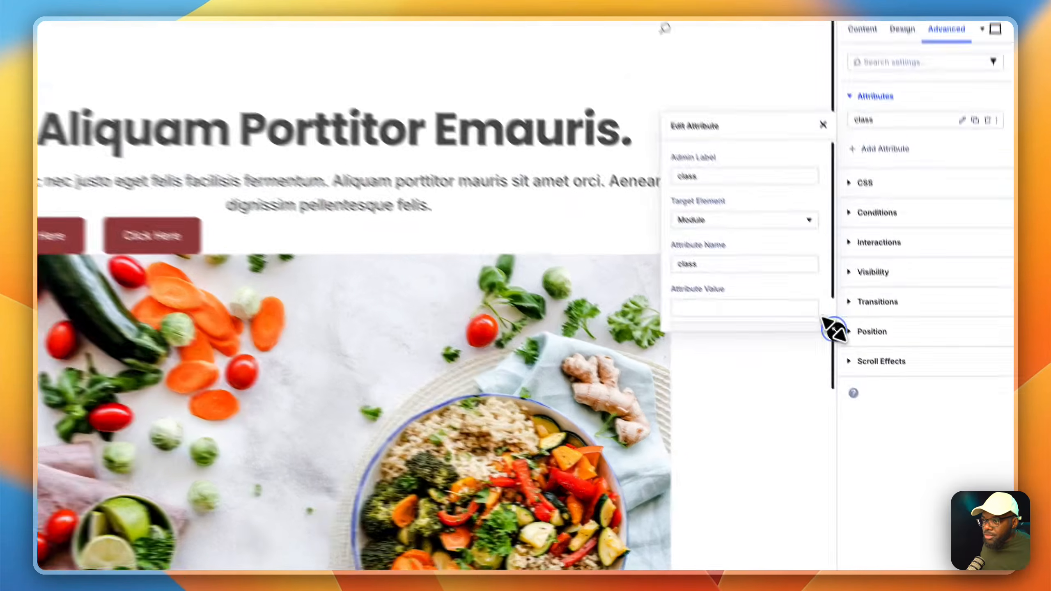
drag(872, 375, 890, 510)
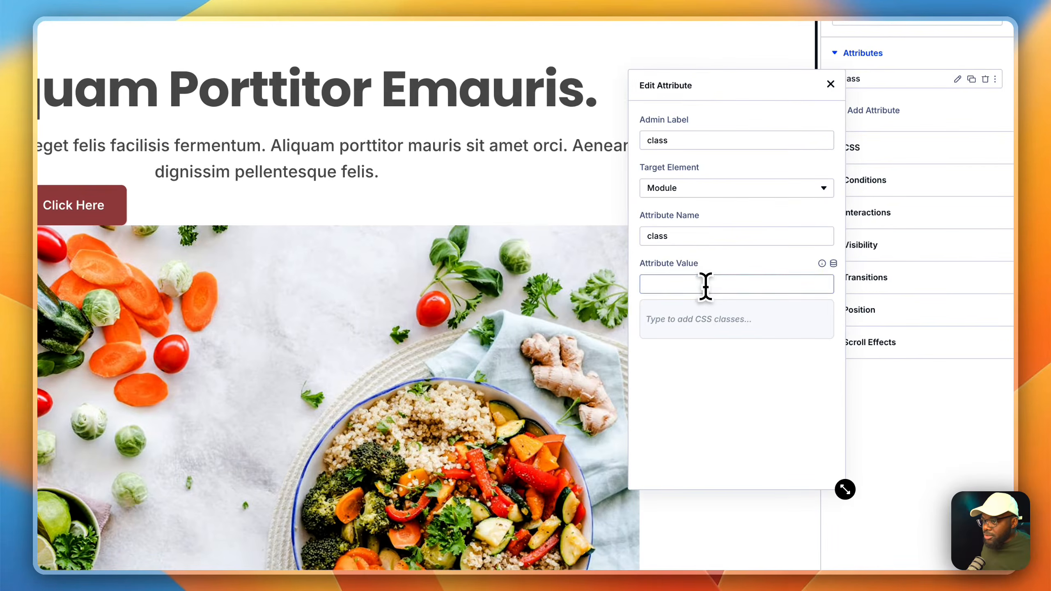
Step: Add a gap class to the button group's class attribute, trying gap-l before settling on gap-s
click(705, 286)
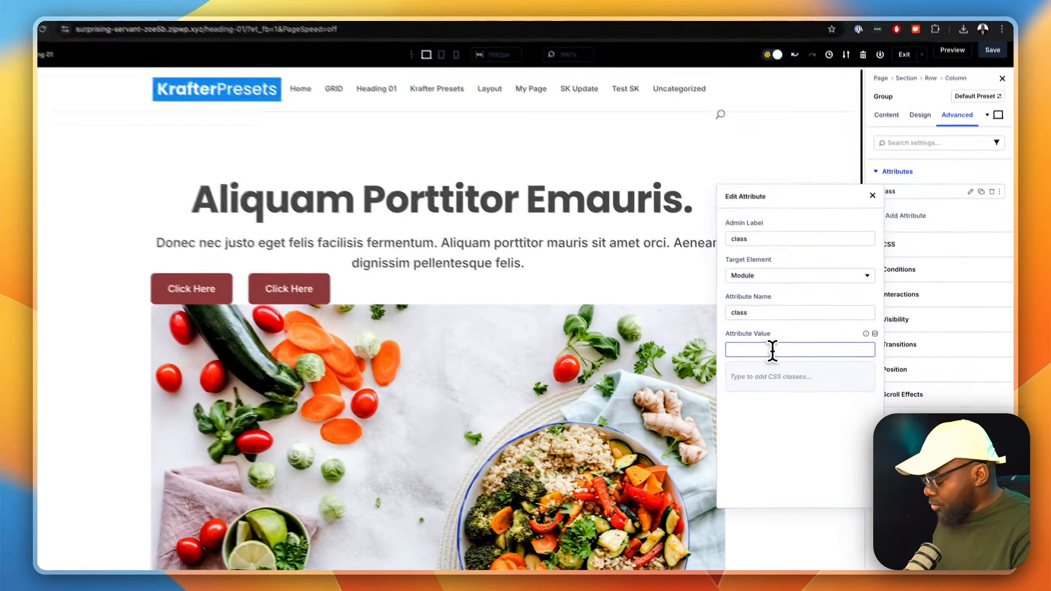
text(gap)
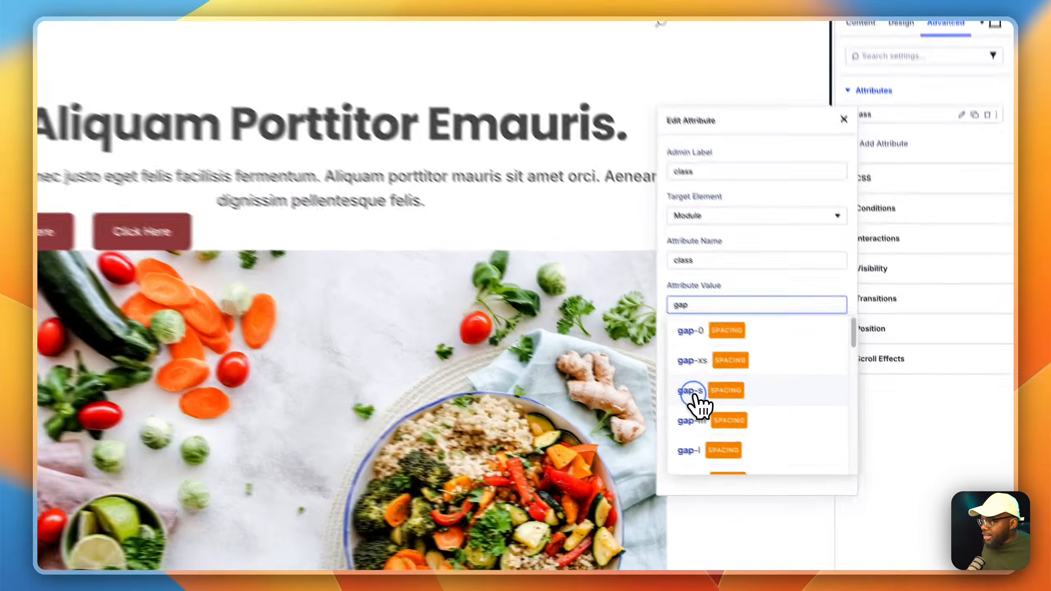
click(760, 431)
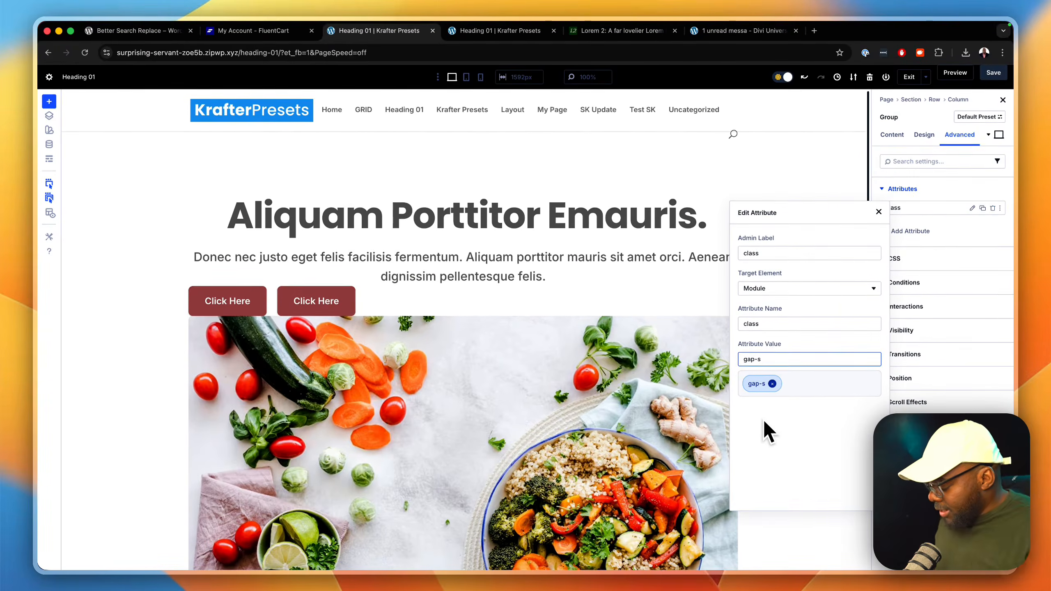
key(BackSpace)
text(l)
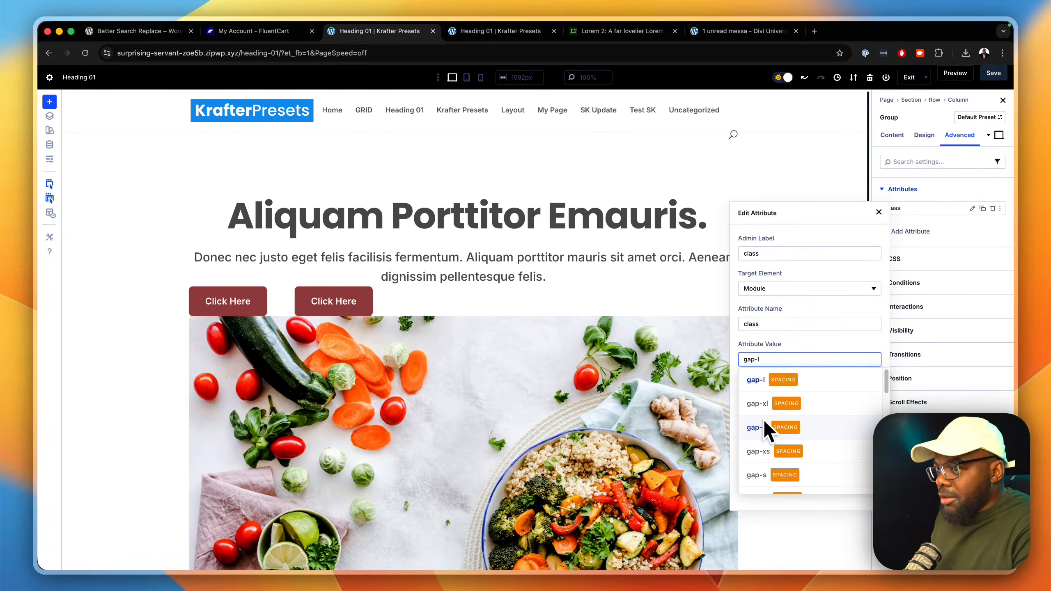
key(BackSpace)
text(s)
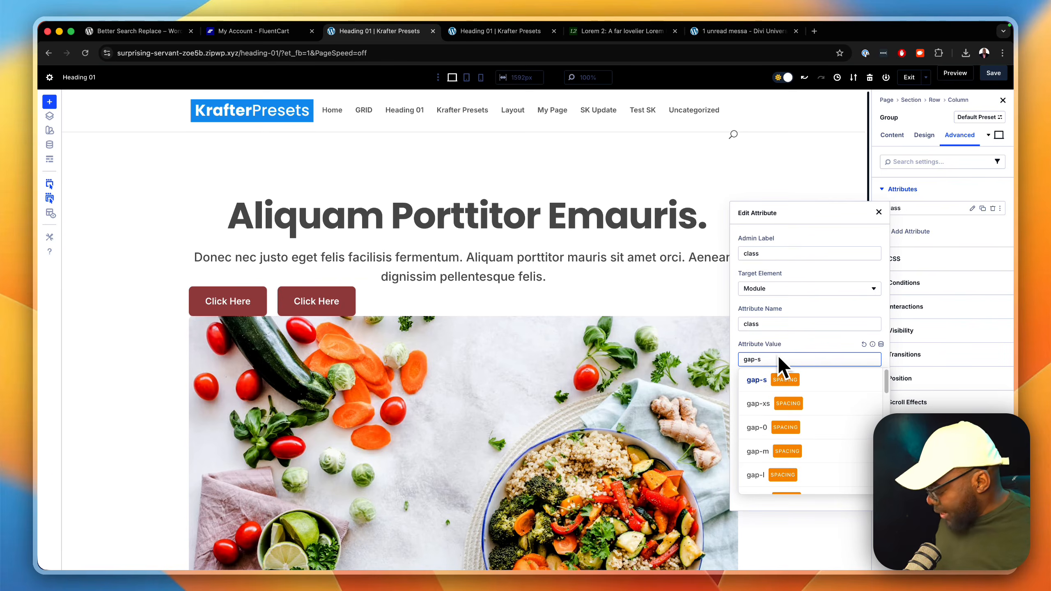
text( m)
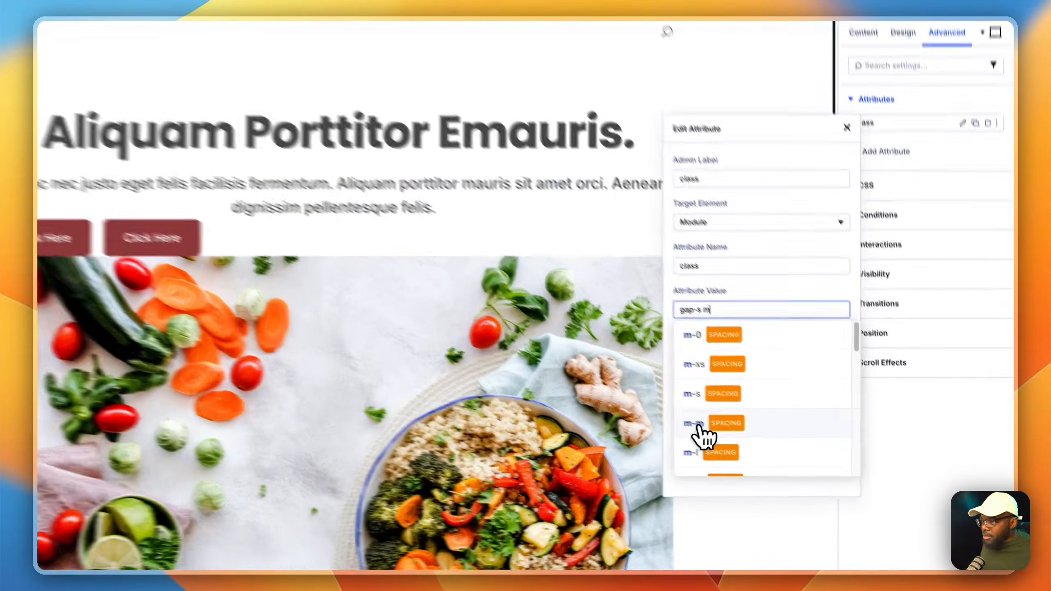
Step: Append the m-m margin class to the button group's class attribute and set the group's justify content to center
click(754, 453)
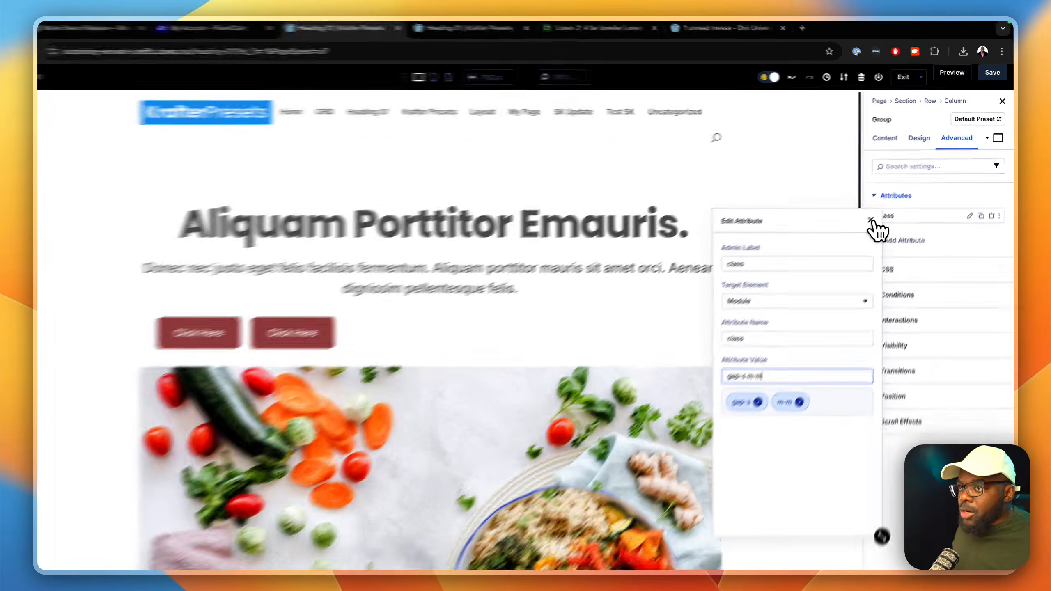
click(879, 212)
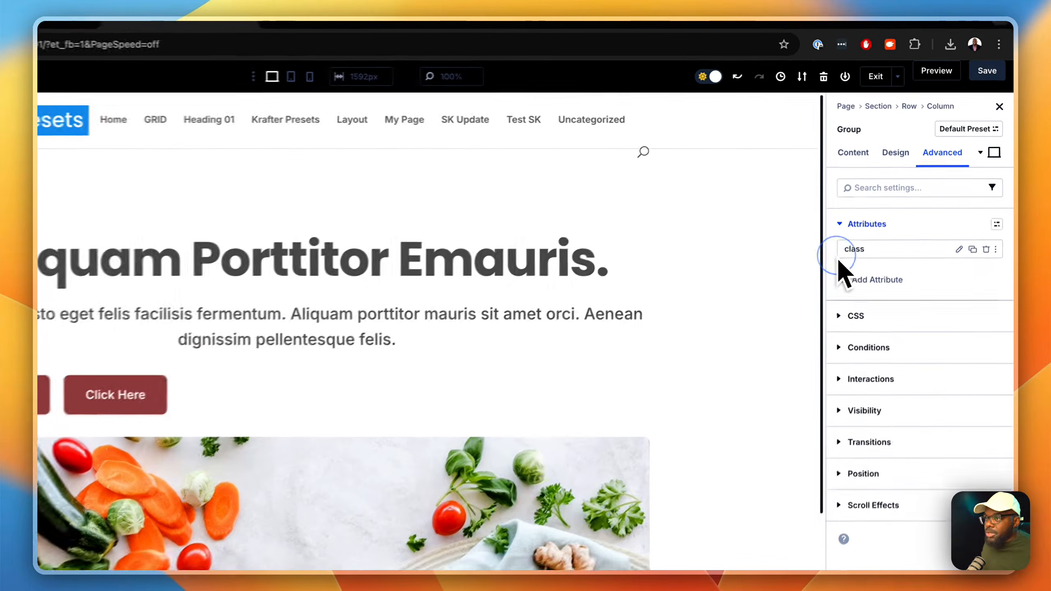
click(894, 159)
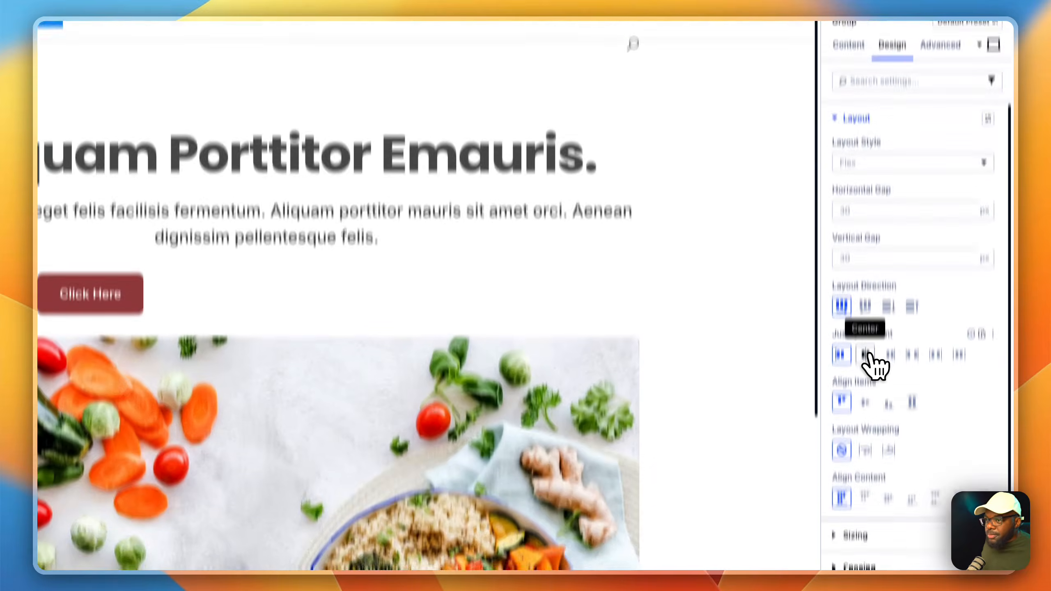
click(866, 464)
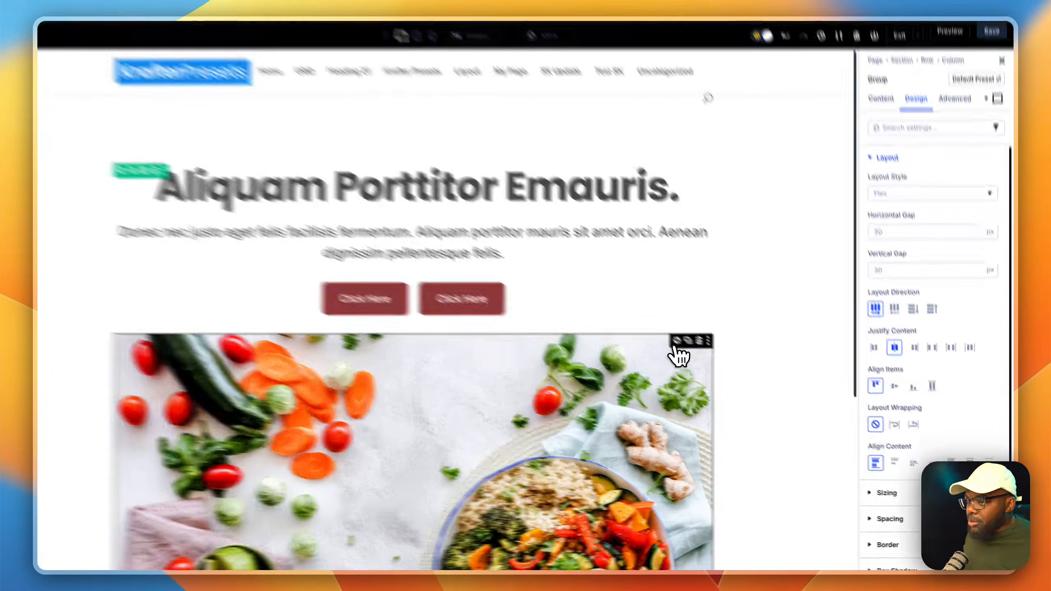
Step: Set both the horizontal and vertical gap of the hero row's layout to 0
click(705, 357)
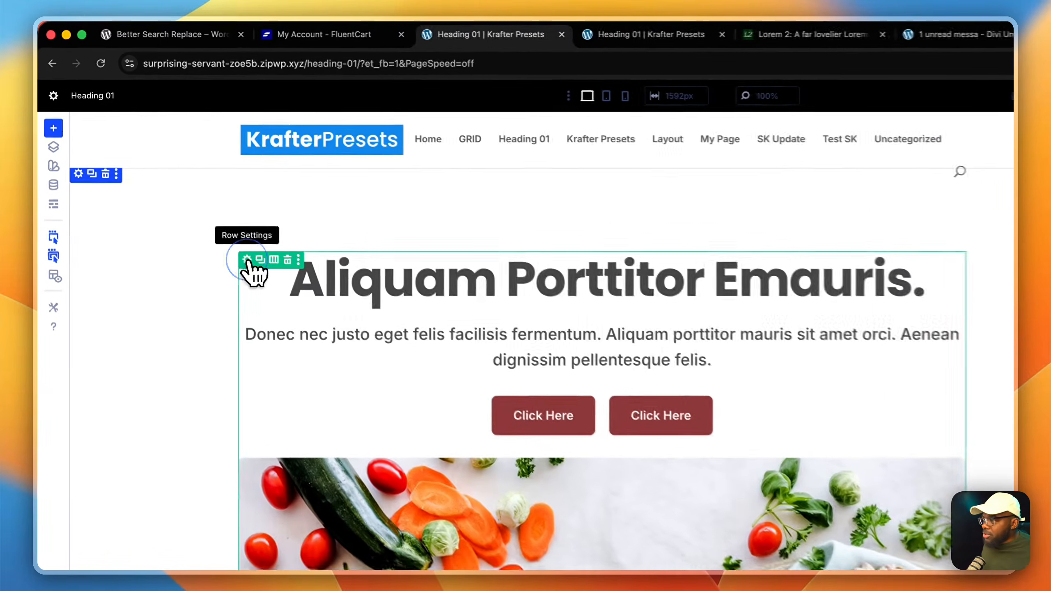
click(248, 262)
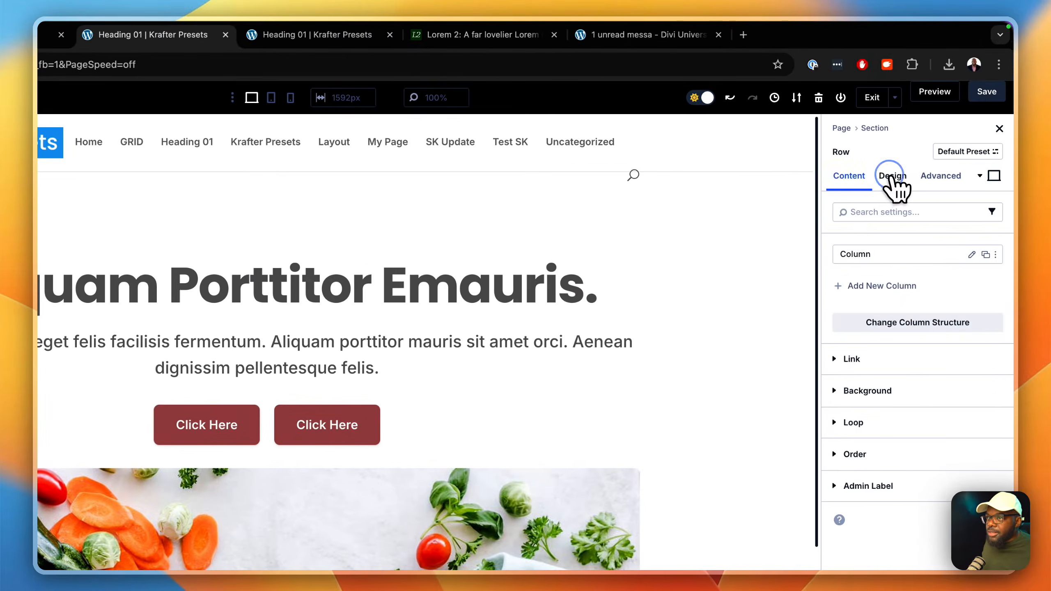
click(895, 182)
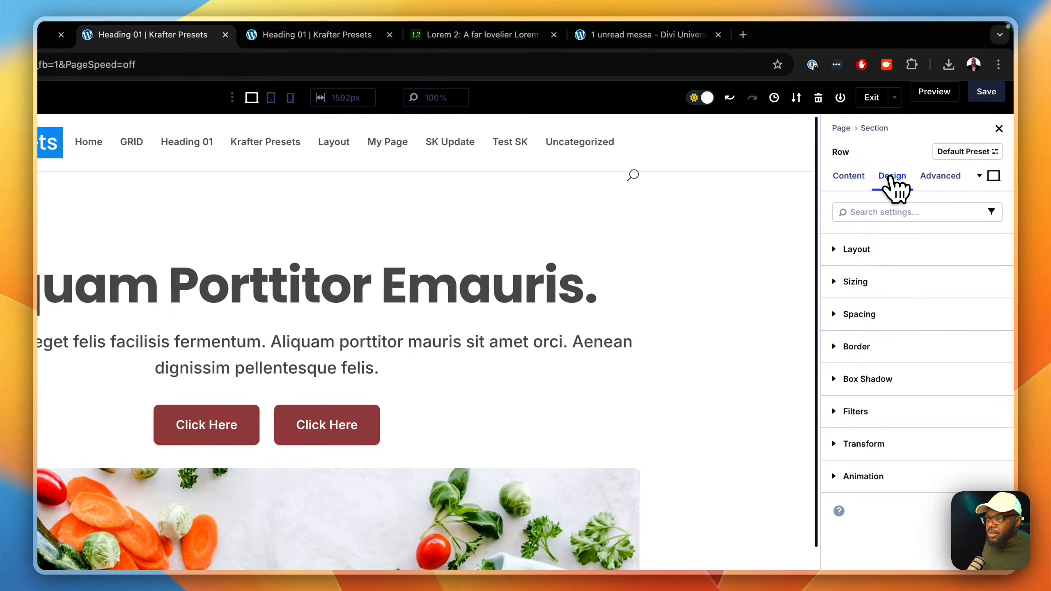
click(865, 249)
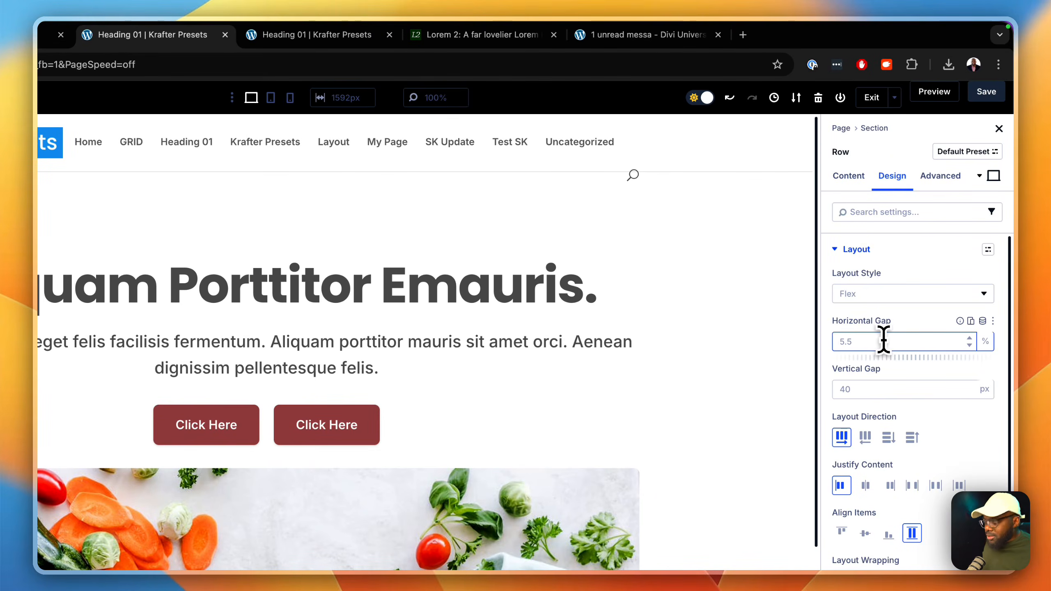
double_click(869, 388)
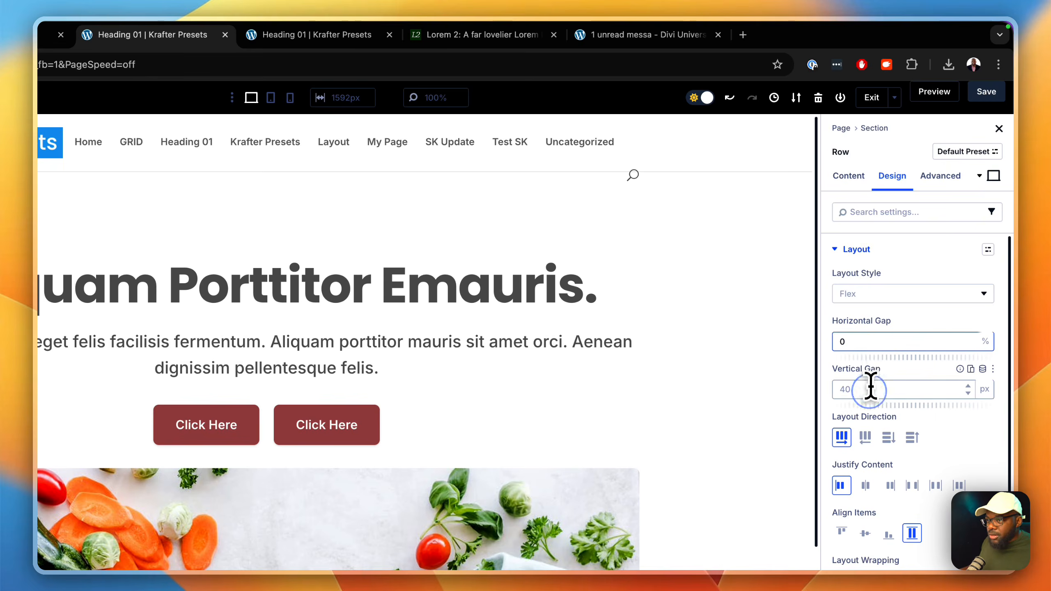
text(0)
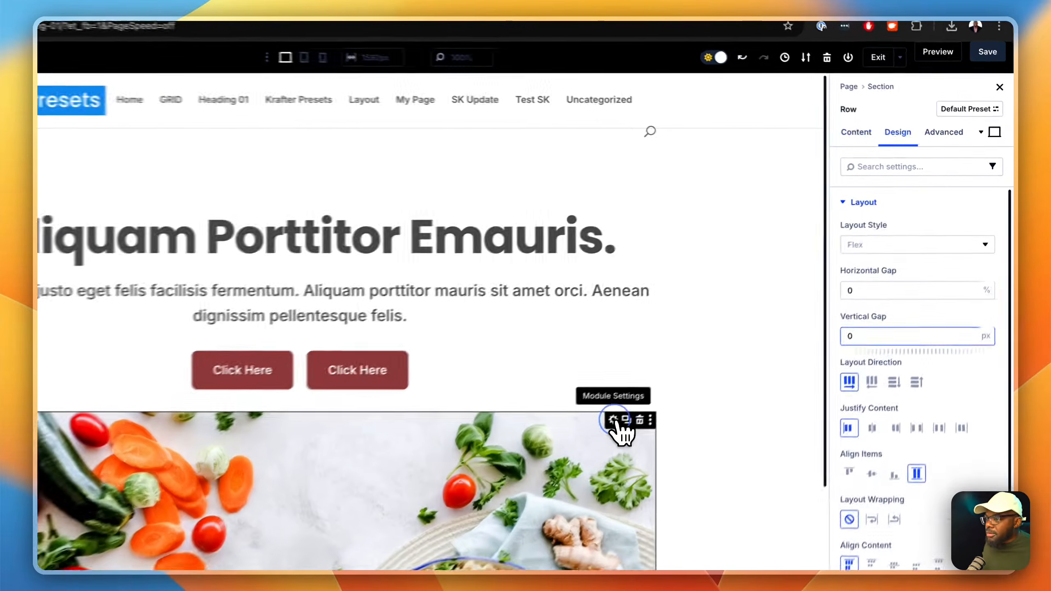
Step: Create a custom attribute on the hero image with "class" as both admin label and attribute name
click(706, 359)
click(950, 136)
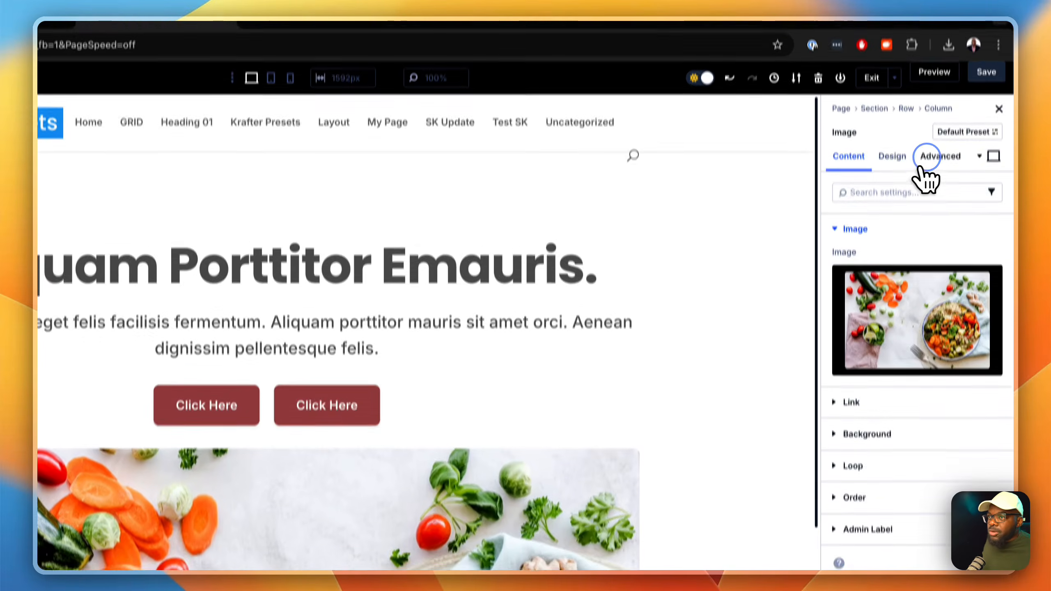
click(856, 232)
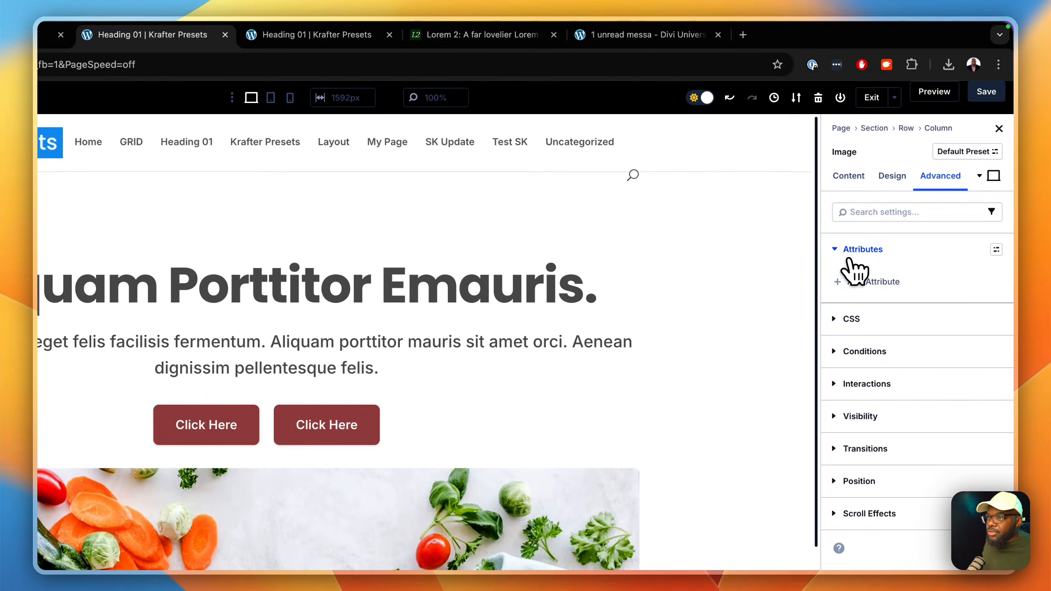
click(853, 282)
click(753, 341)
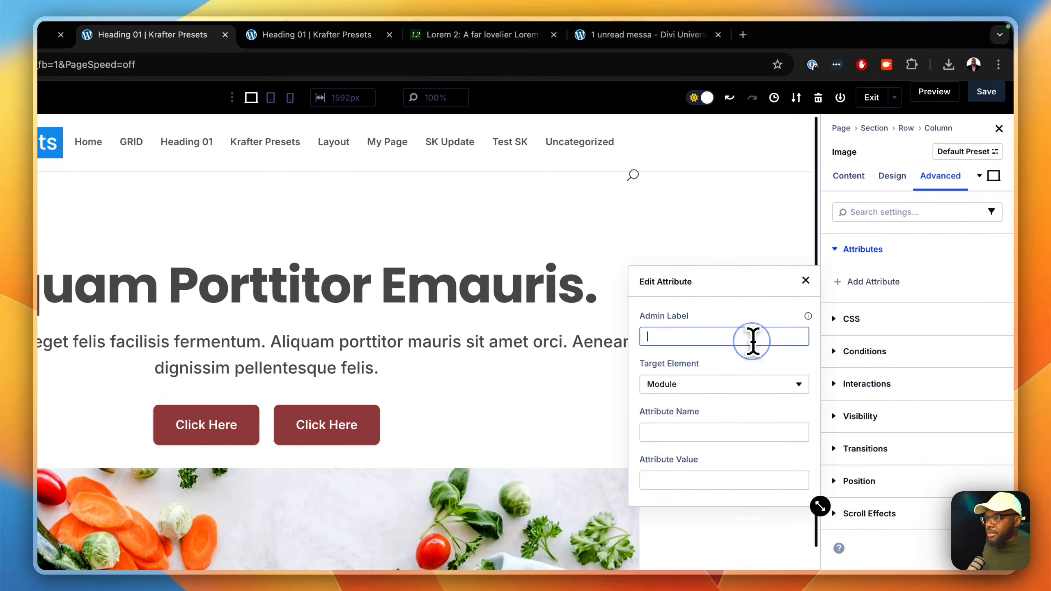
text(class)
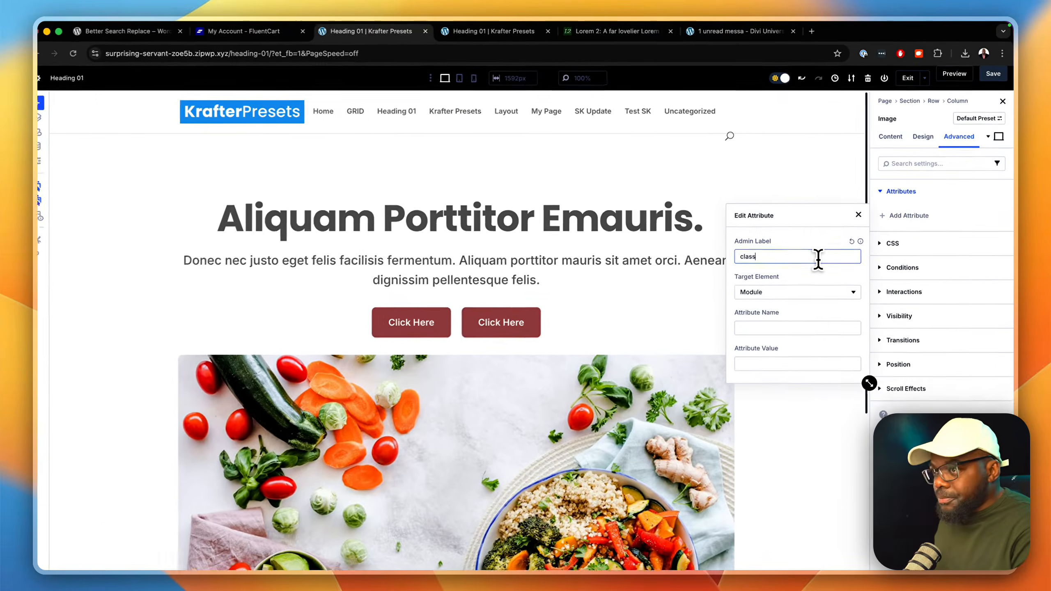
key(Tab)
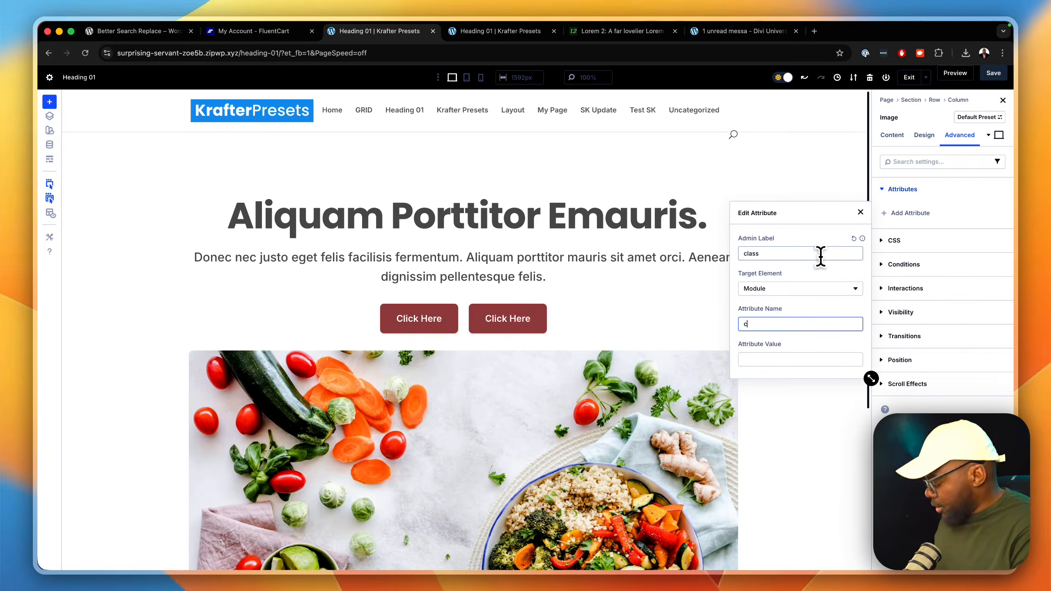
text(class)
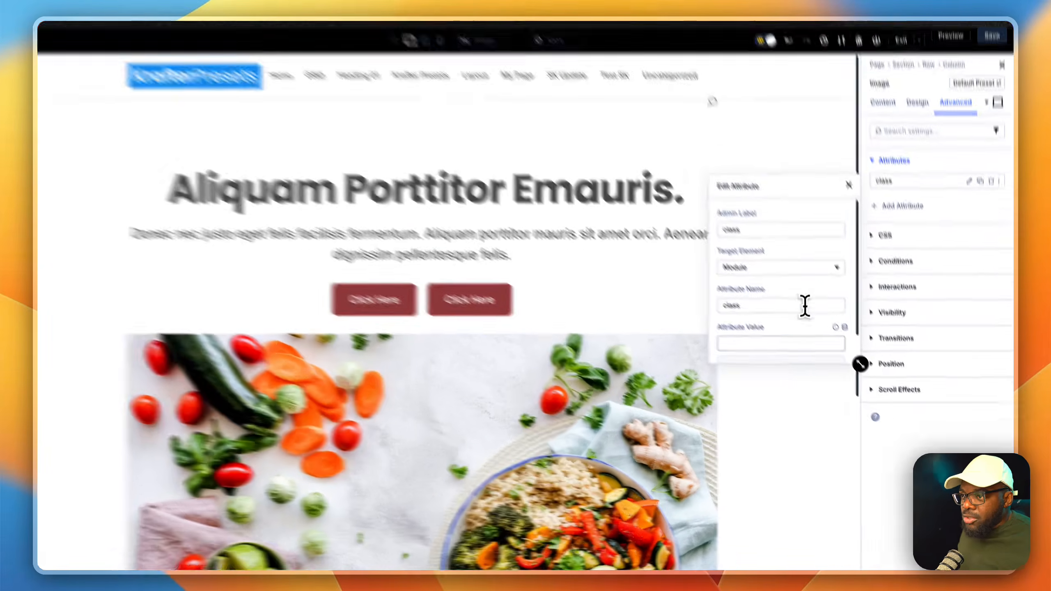
Step: Give the image's class attribute a margin class, trying m-l before settling on m-m, and close the attribute editor
click(811, 360)
text(m)
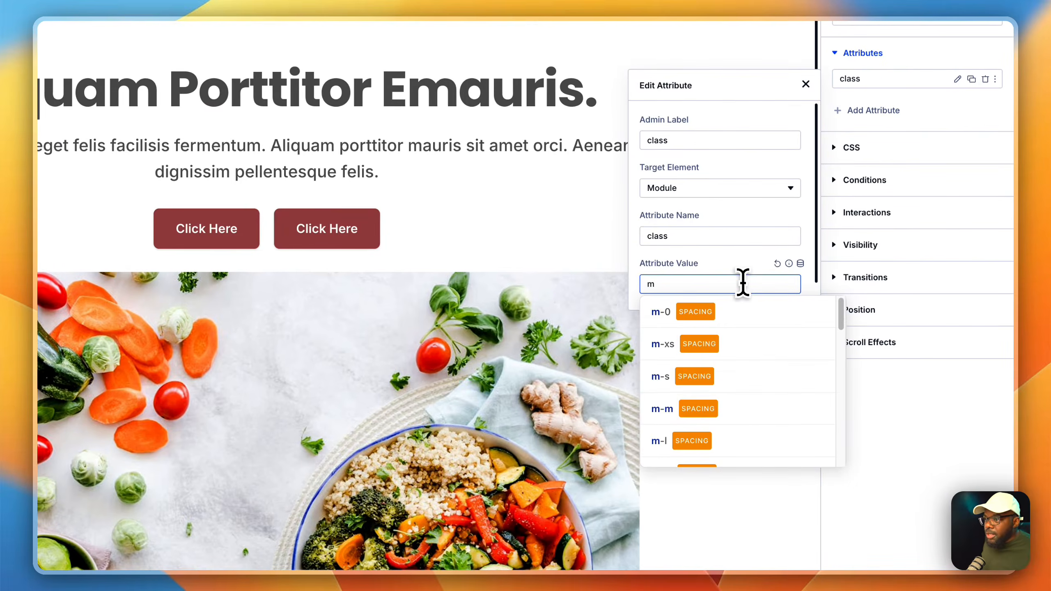
click(725, 441)
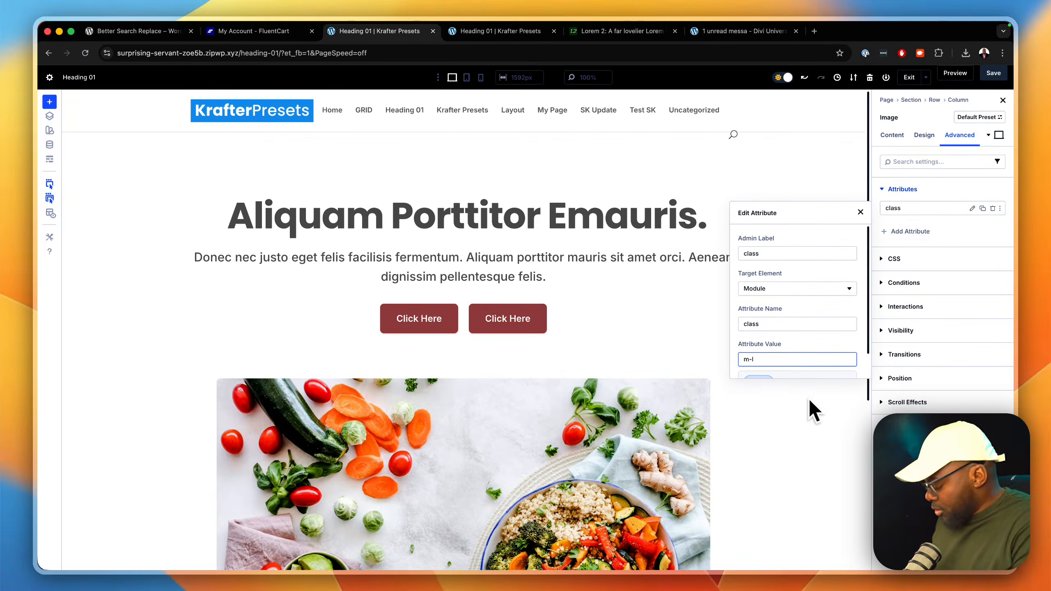
key(BackSpace)
text(m)
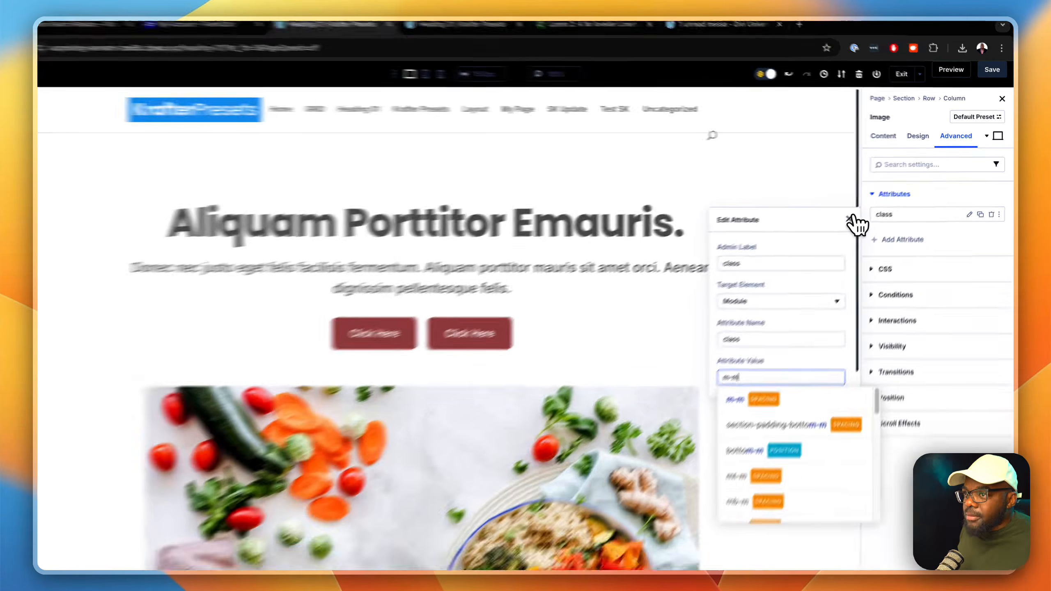
click(860, 212)
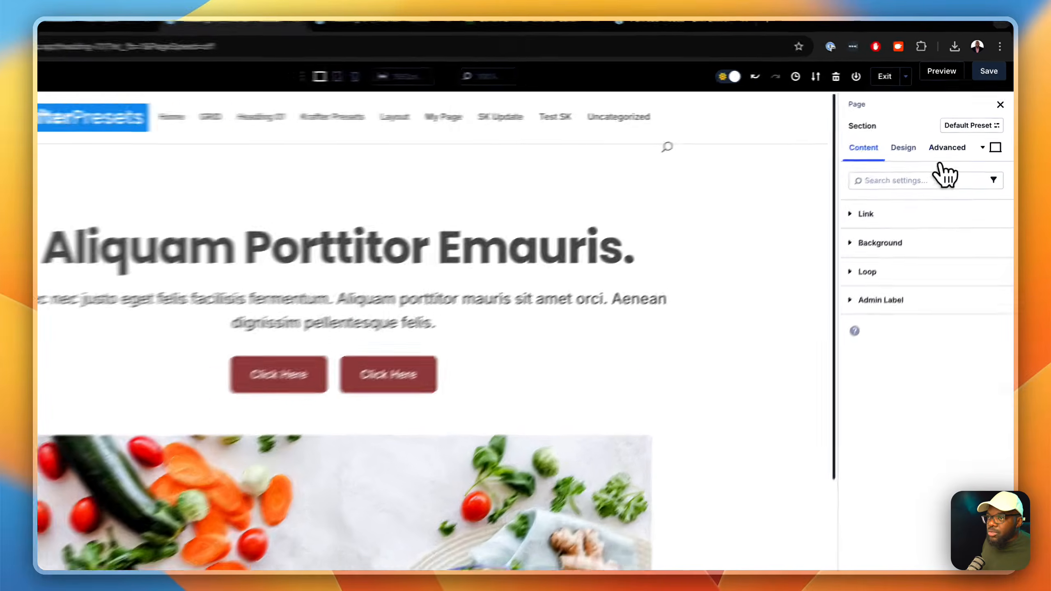
Step: Enlarge the editor of the section's class attribute and append the bg-pri-50 background class after section-padding-m
click(960, 136)
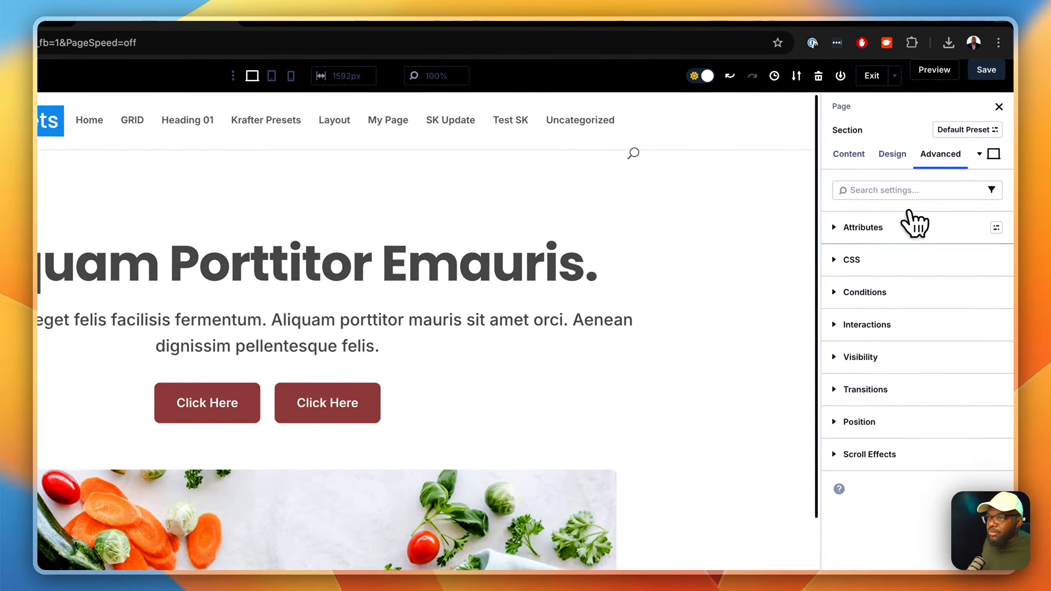
click(896, 232)
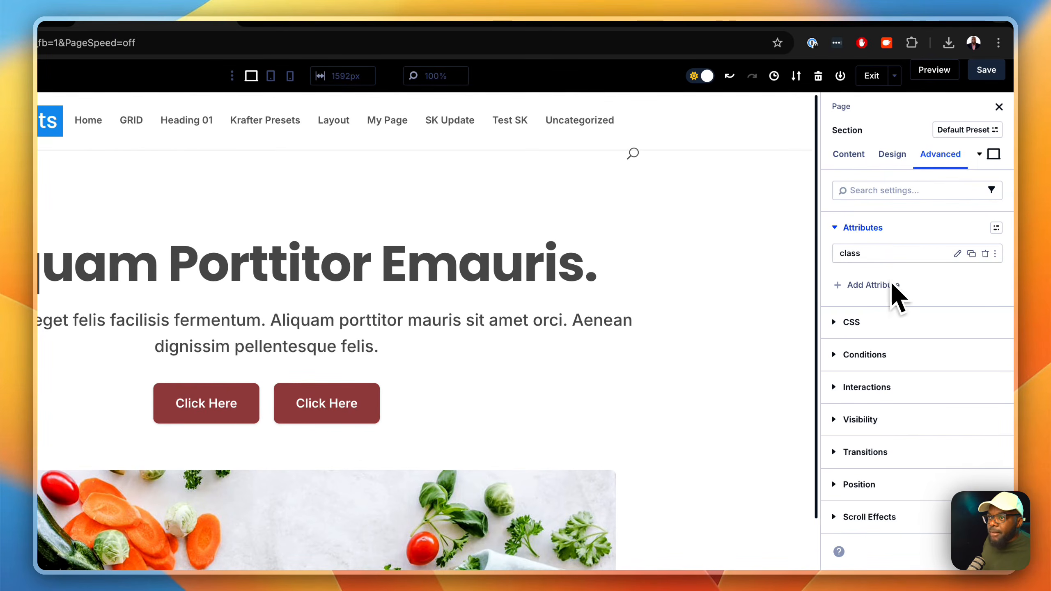
click(959, 254)
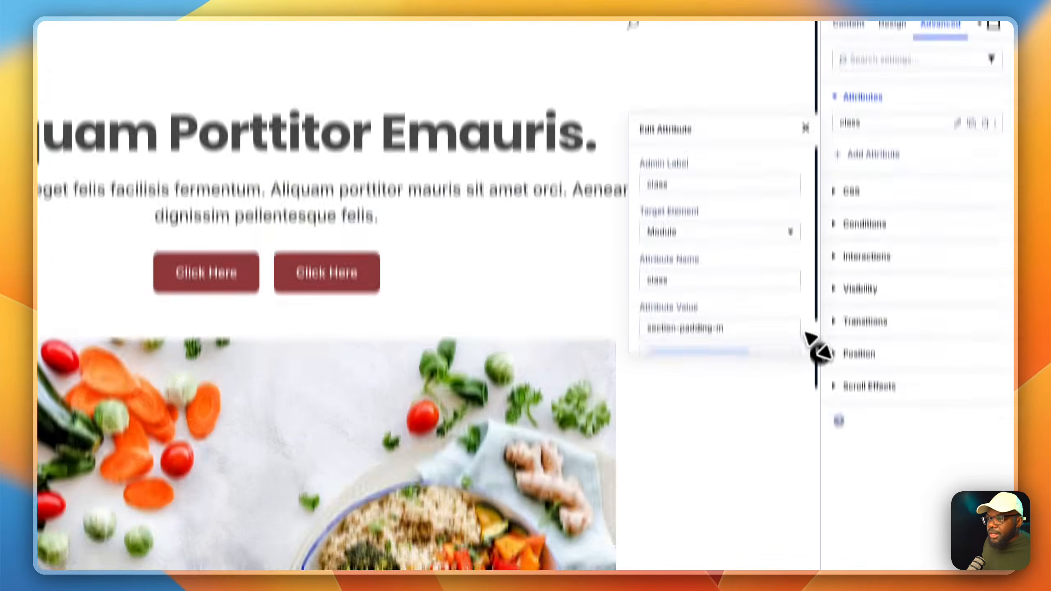
drag(821, 485, 870, 504)
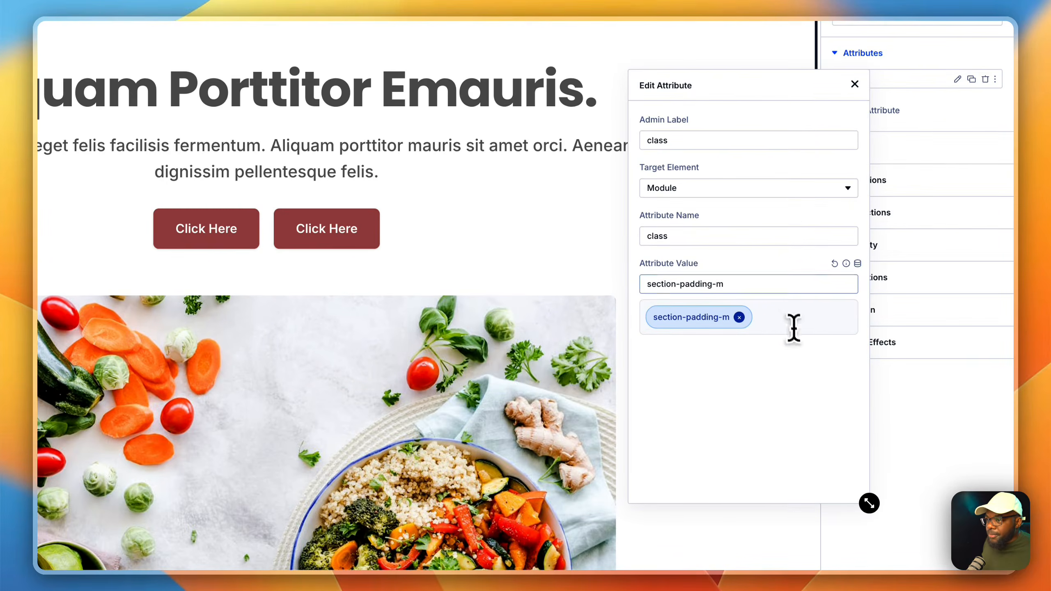
text(bg- bg-pri-50)
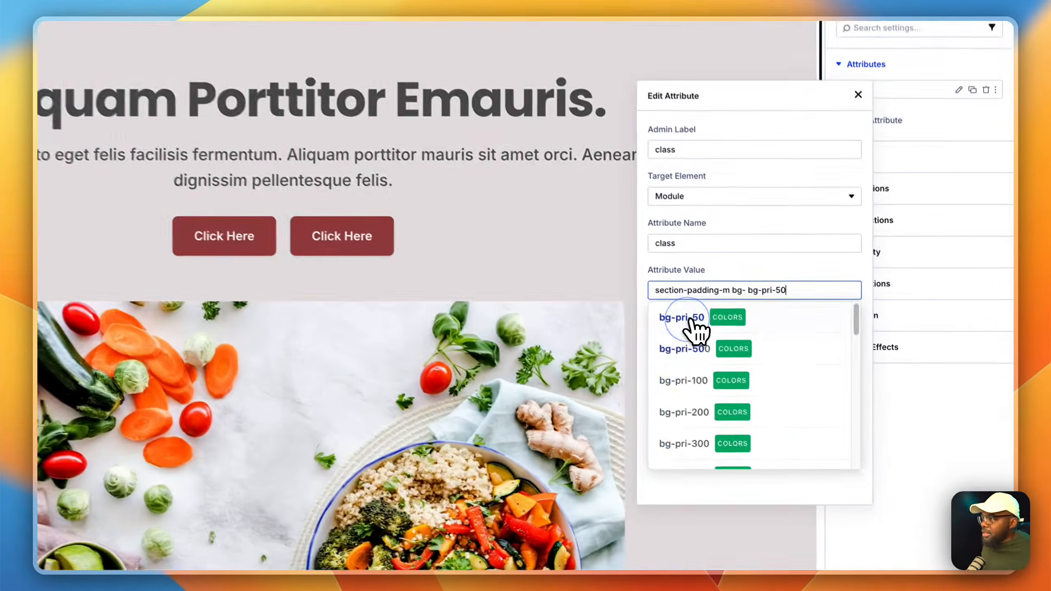
click(764, 380)
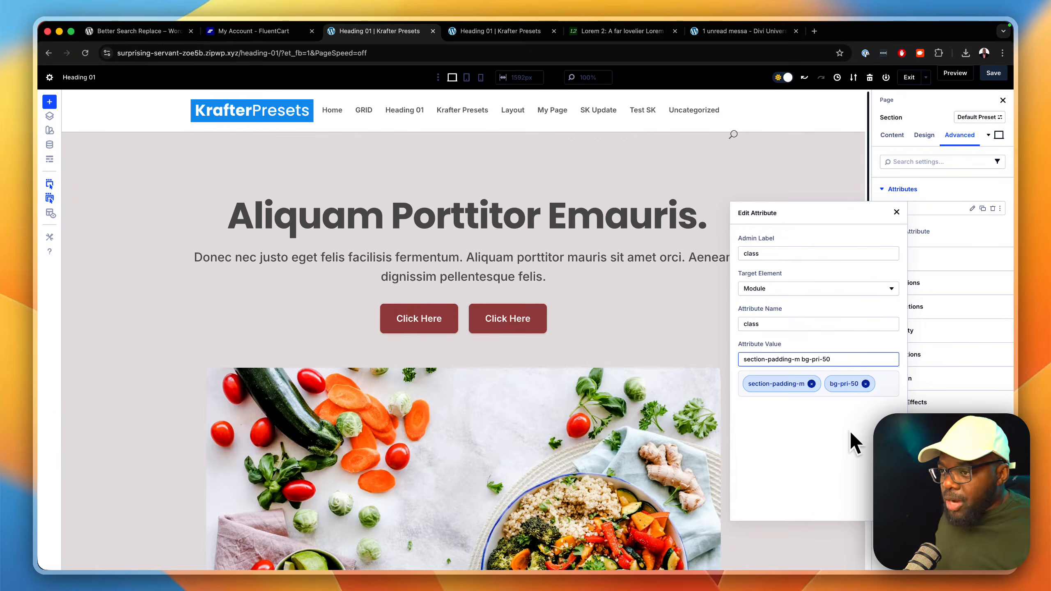
Step: Change the background class in the section's class attribute to bg-pri-500
key(BackSpace)
key(BackSpace)
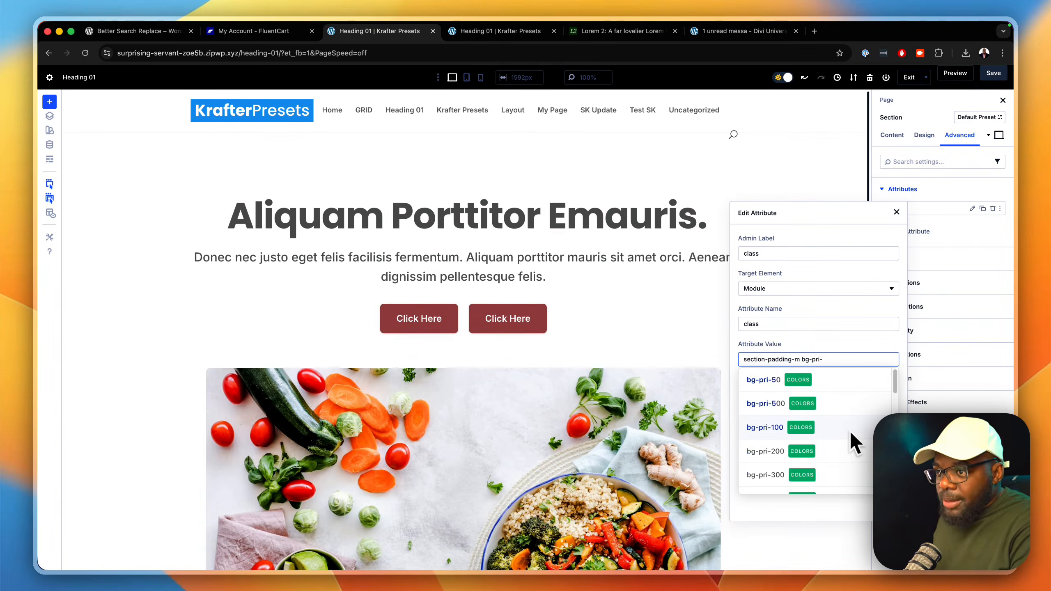
text(500)
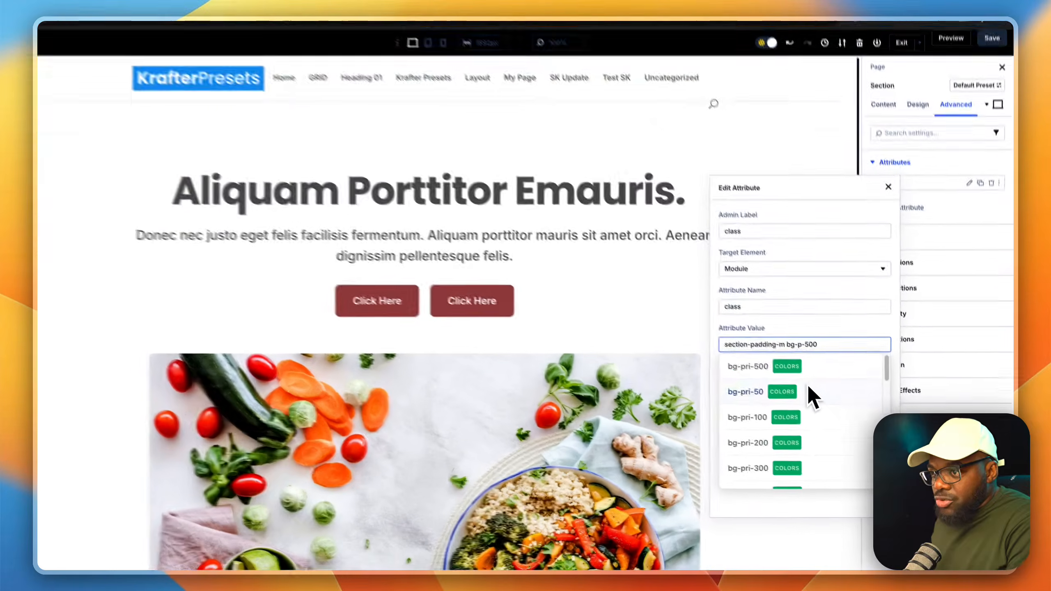
Step: Switch the section's background class to bg-acc-500 after trying bg-gray-500, and close the attribute editor
key(BackSpace)
key(BackSpace)
key(BackSpace)
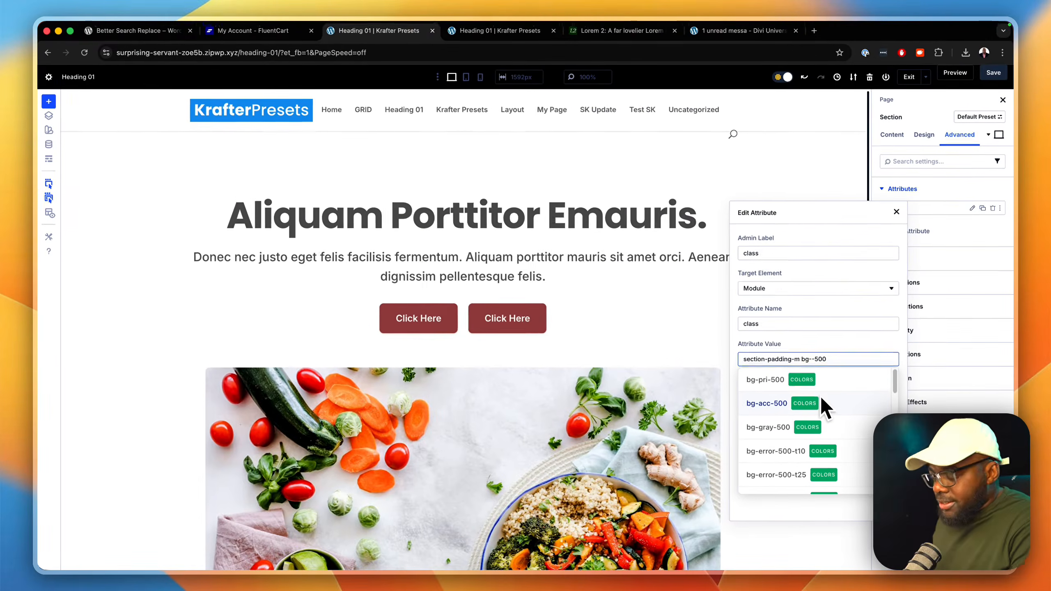
text(gray)
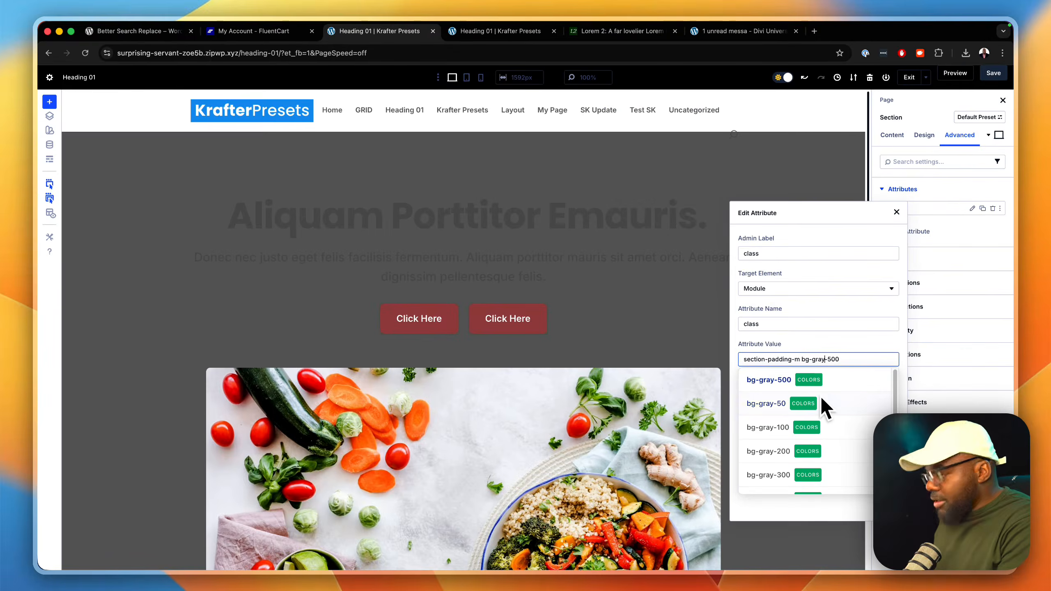
key(BackSpace)
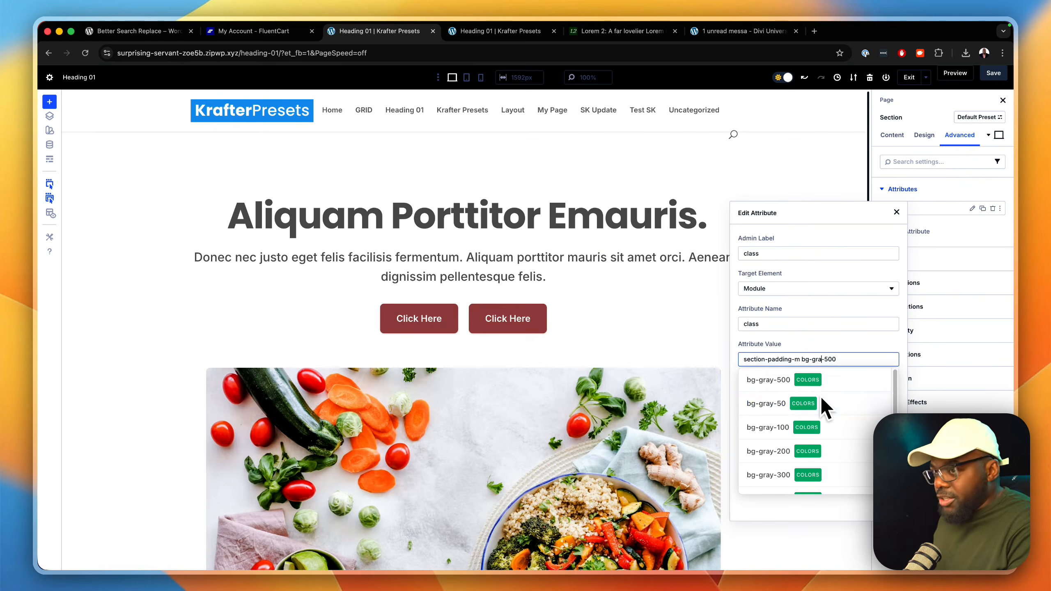
key(BackSpace)
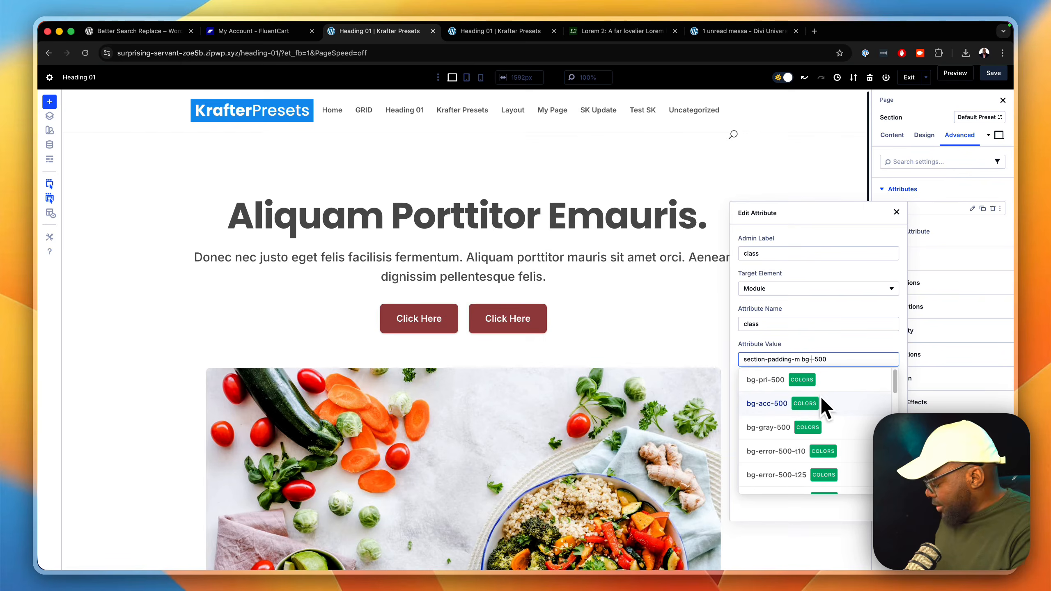
text(acc-)
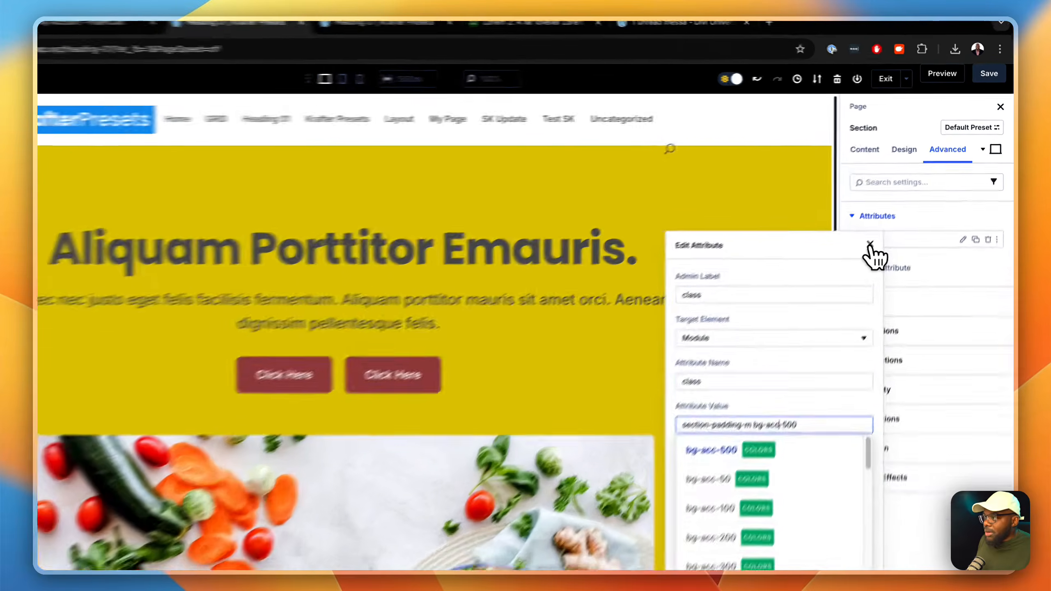
click(897, 212)
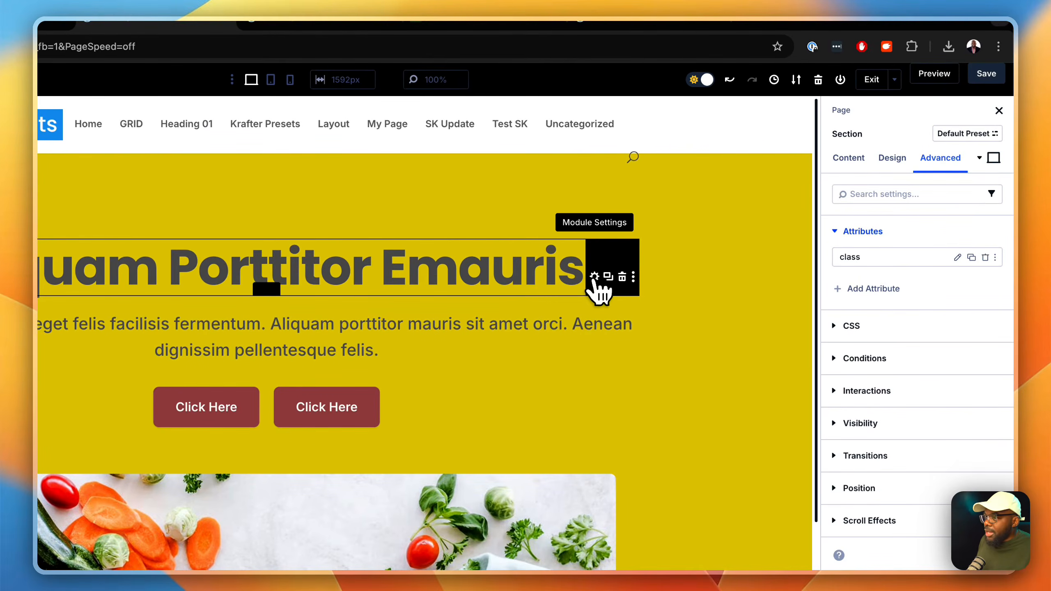
Step: Append the text-gray-700 colour class after font-700 in the heading text's class attribute, enlarging the attribute editor
click(594, 276)
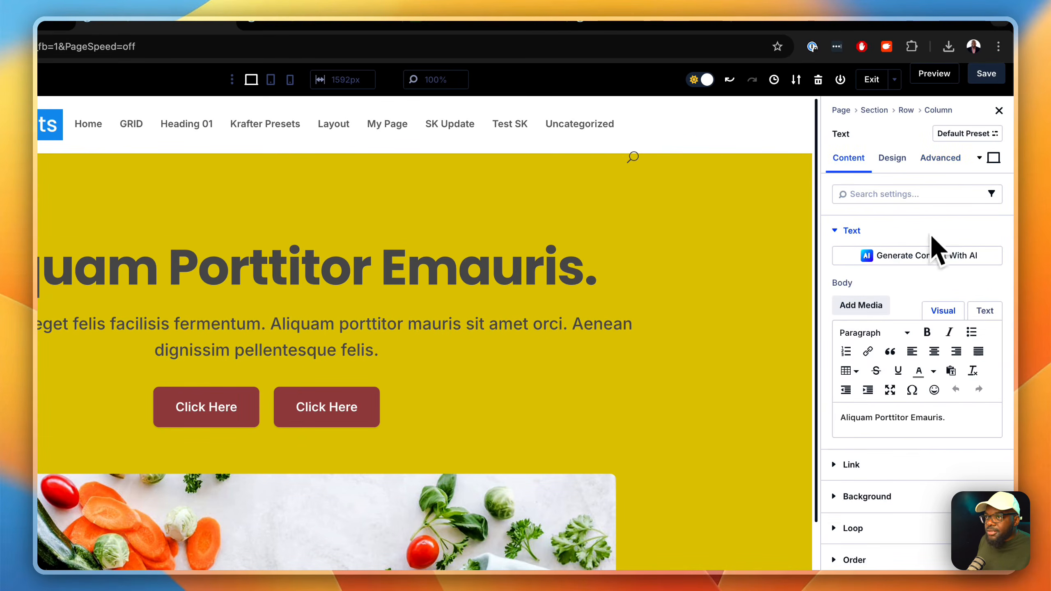
click(946, 164)
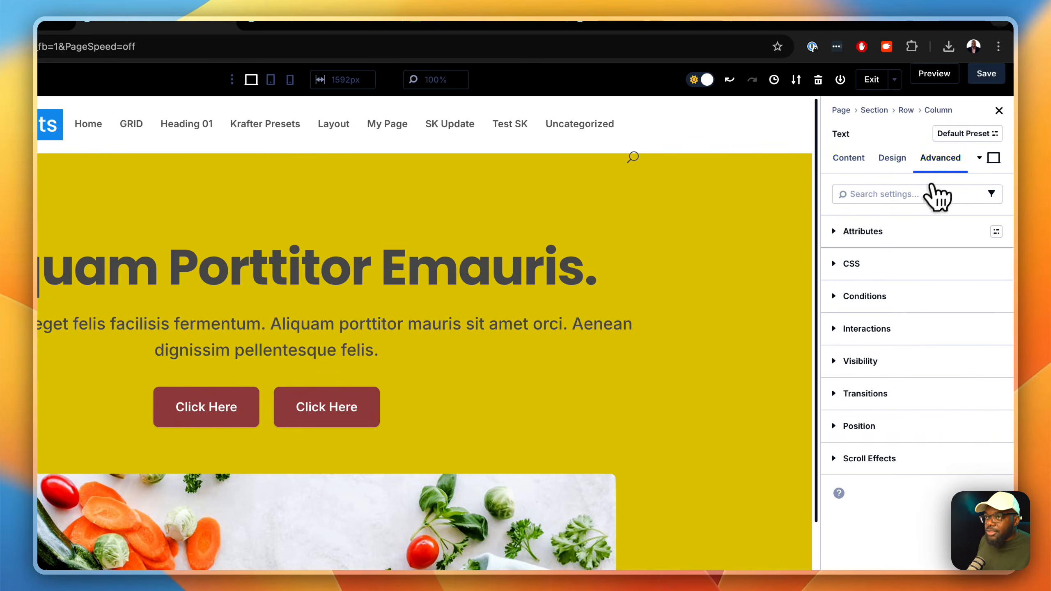
click(902, 232)
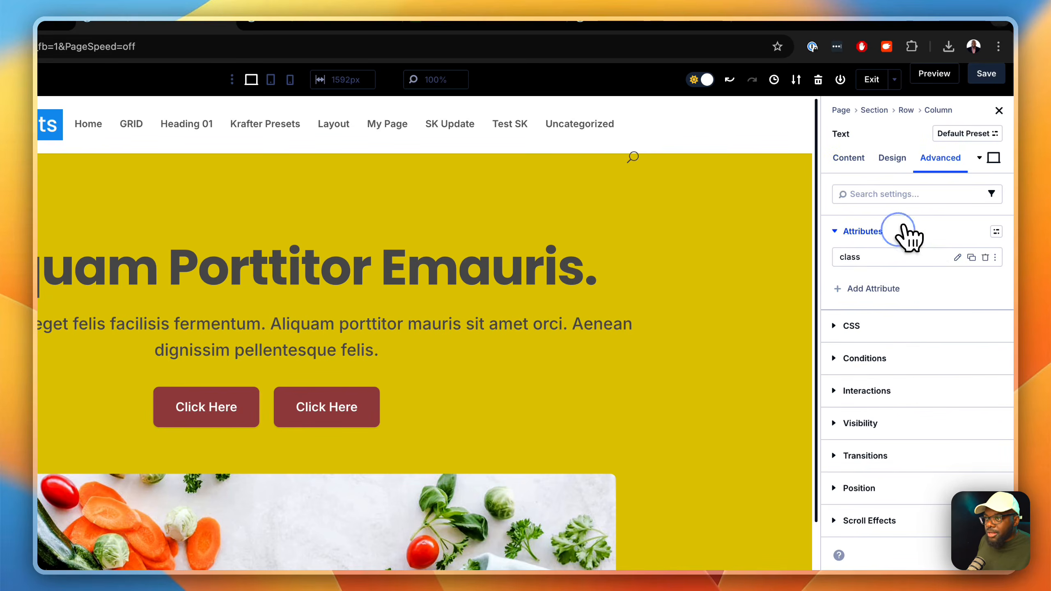
click(958, 257)
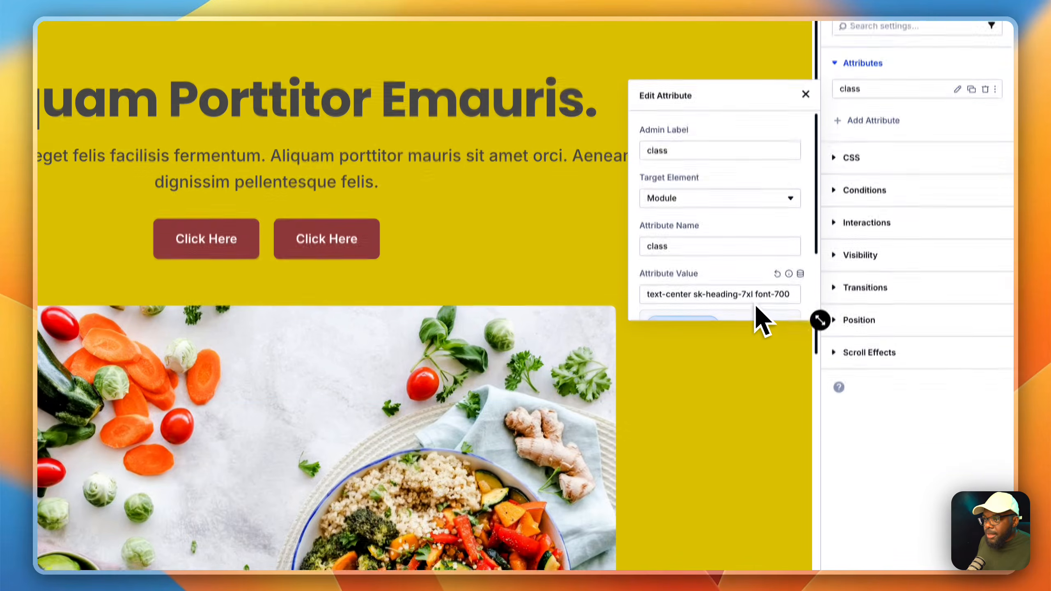
drag(819, 320, 892, 473)
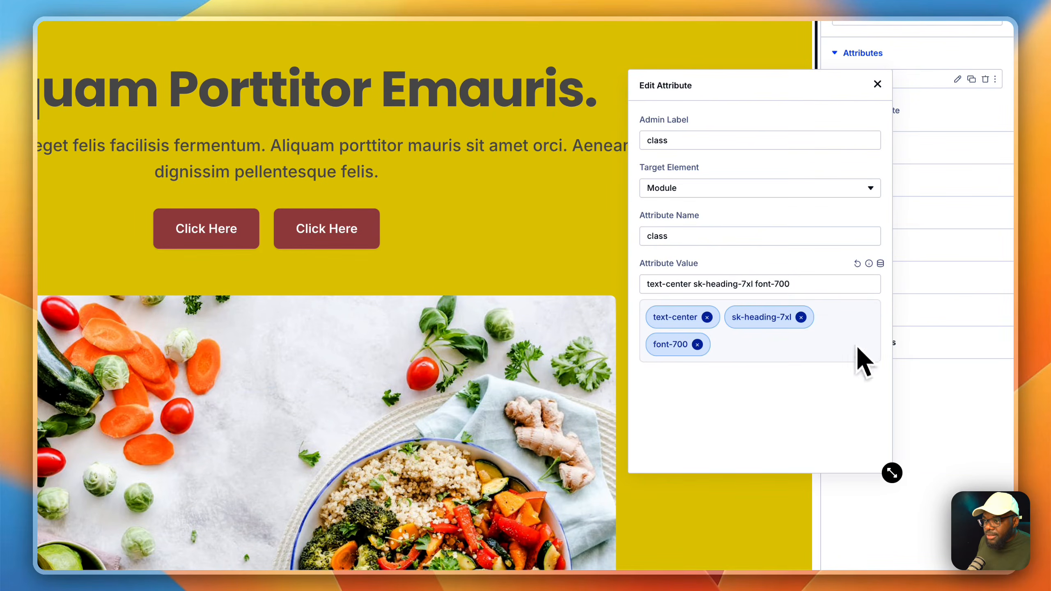
click(818, 284)
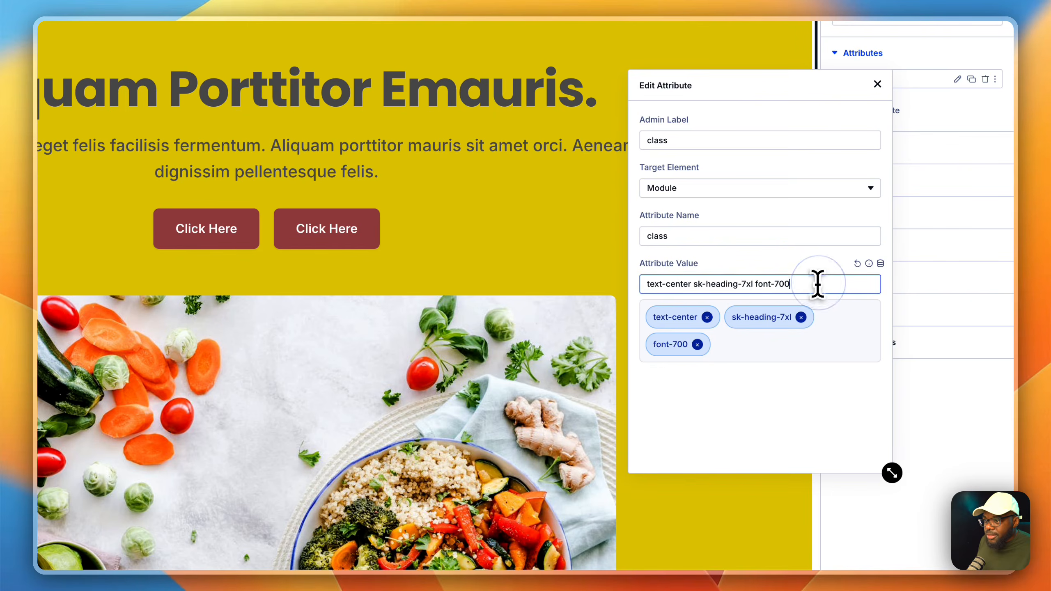
text(text)
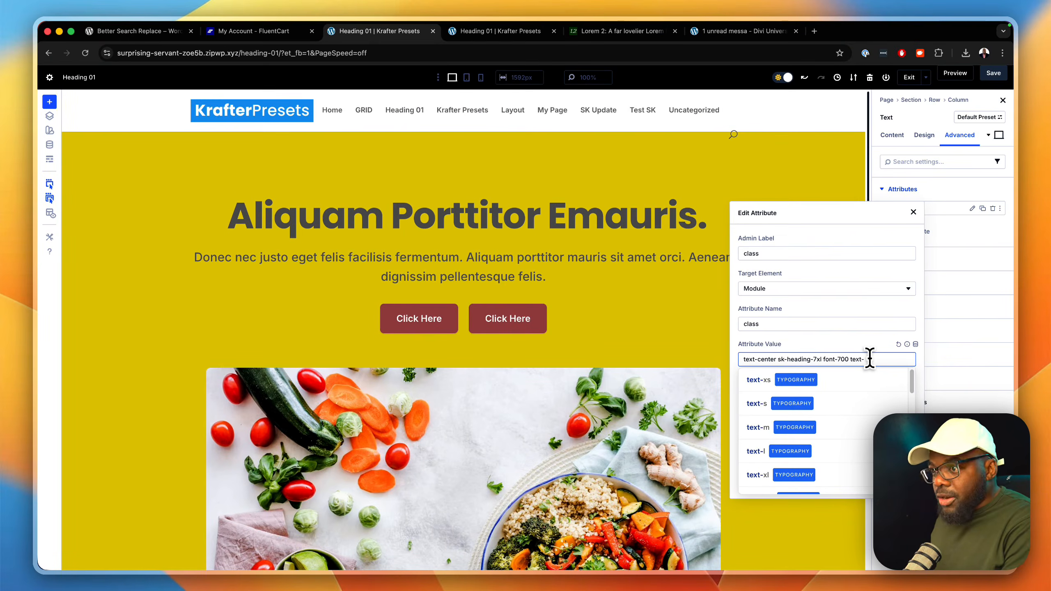
text(-gr)
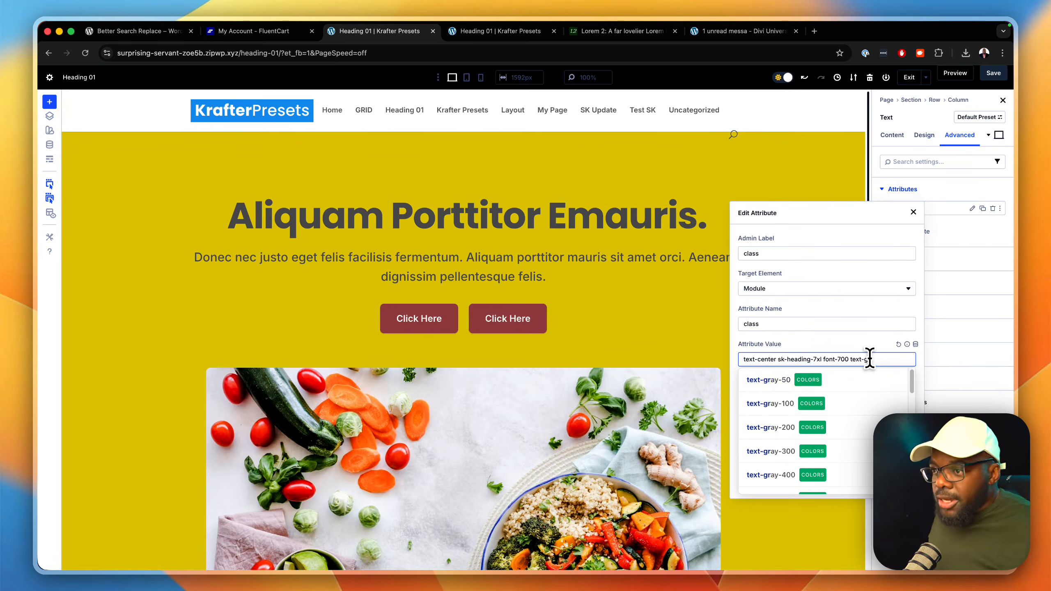
scroll(865, 410, down, 3)
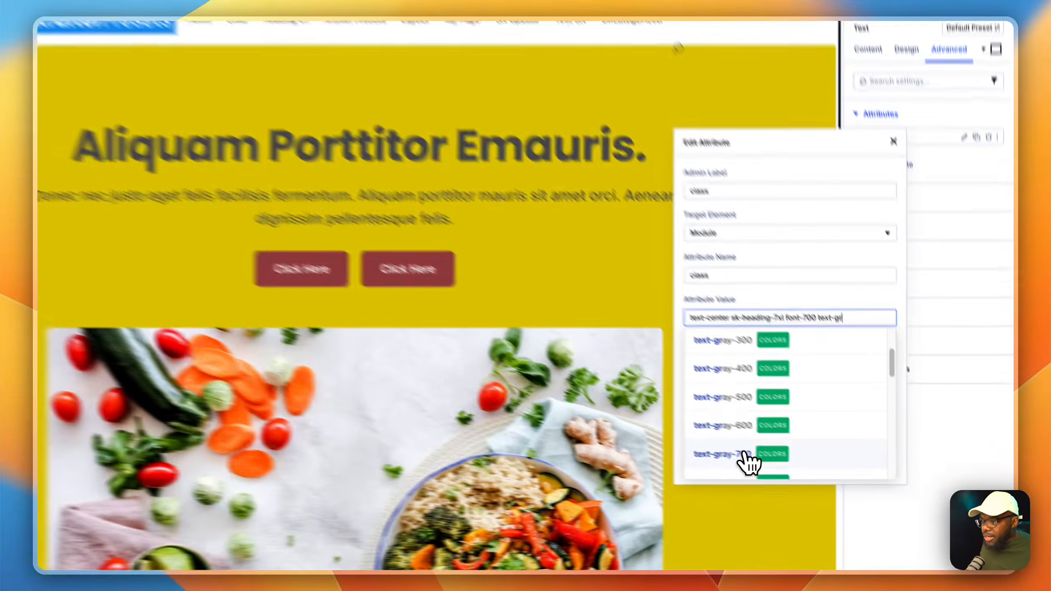
click(744, 455)
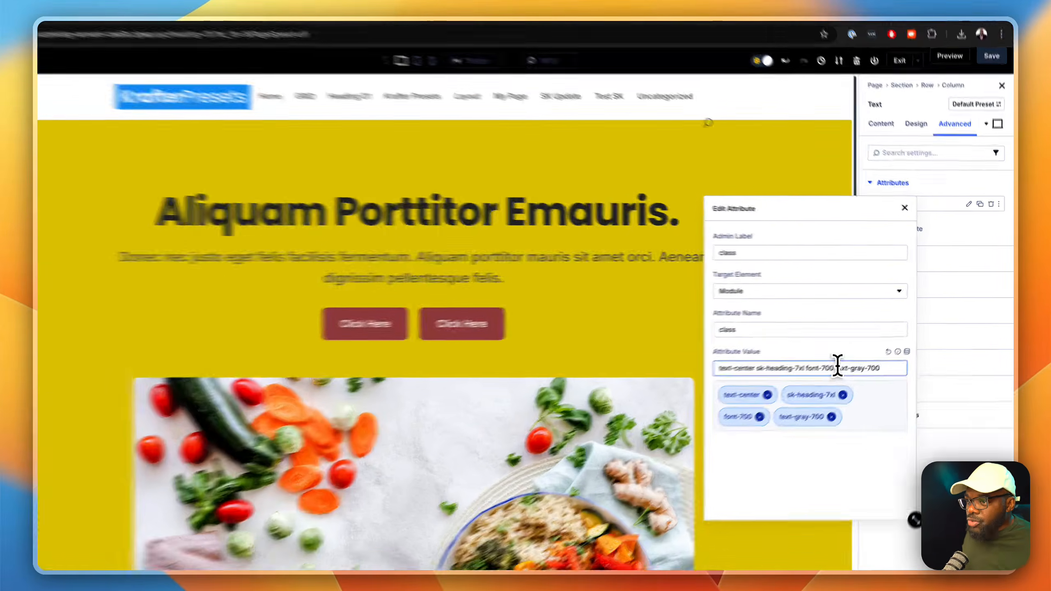
Step: Copy the text-gray-700 class from the heading, append it after mt-s in the paragraph text's class attribute, and close the editor
drag(851, 359, 898, 360)
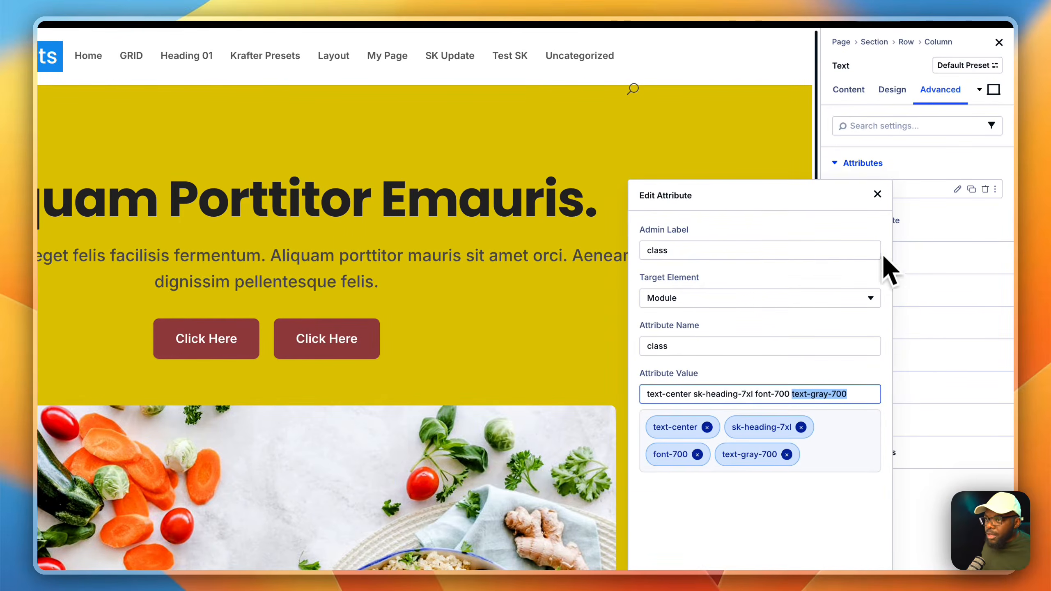
click(878, 194)
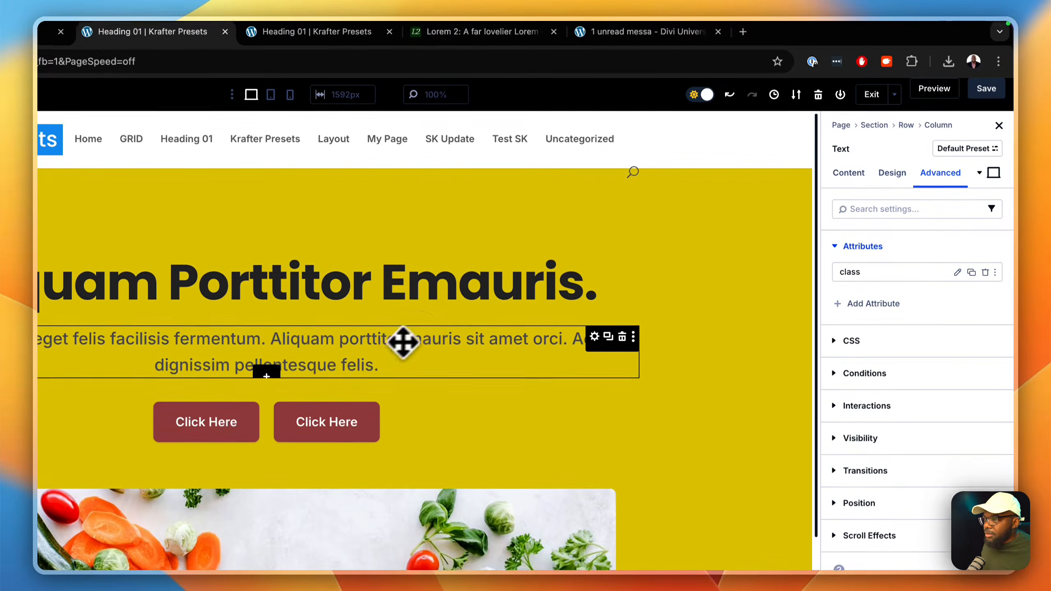
click(421, 340)
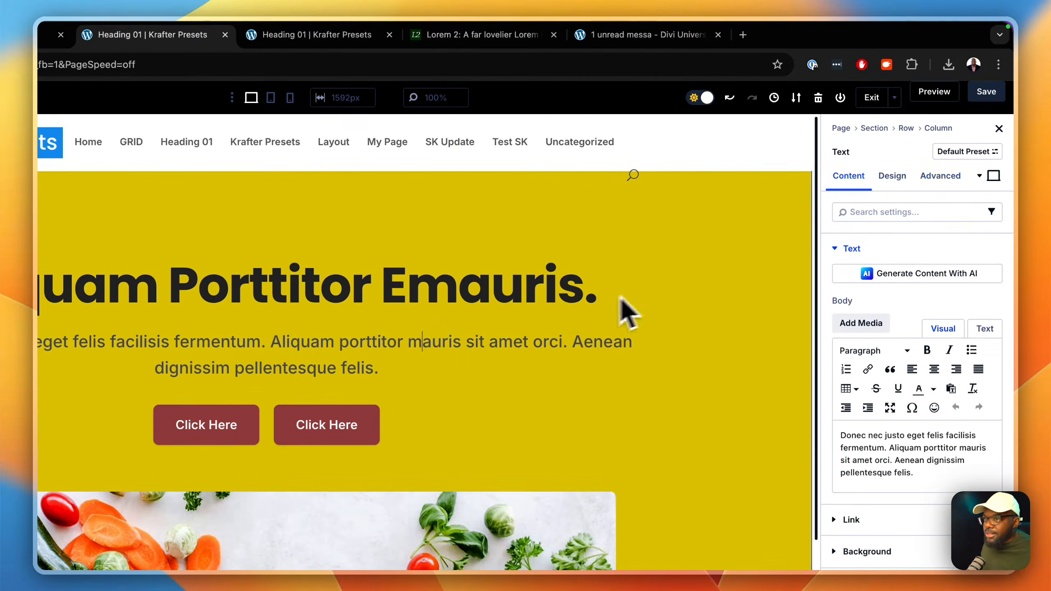
click(928, 160)
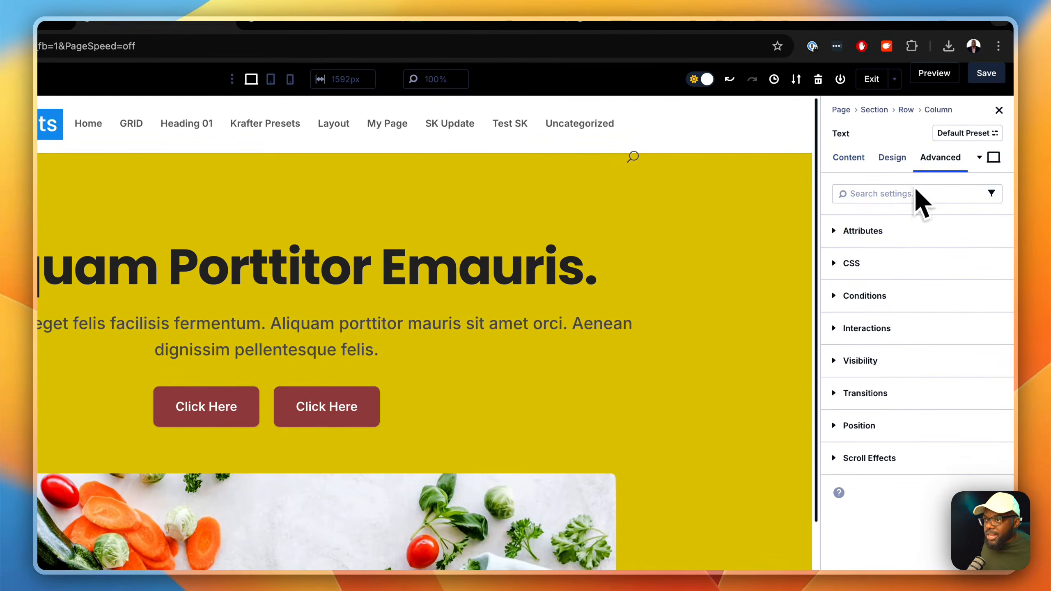
click(890, 231)
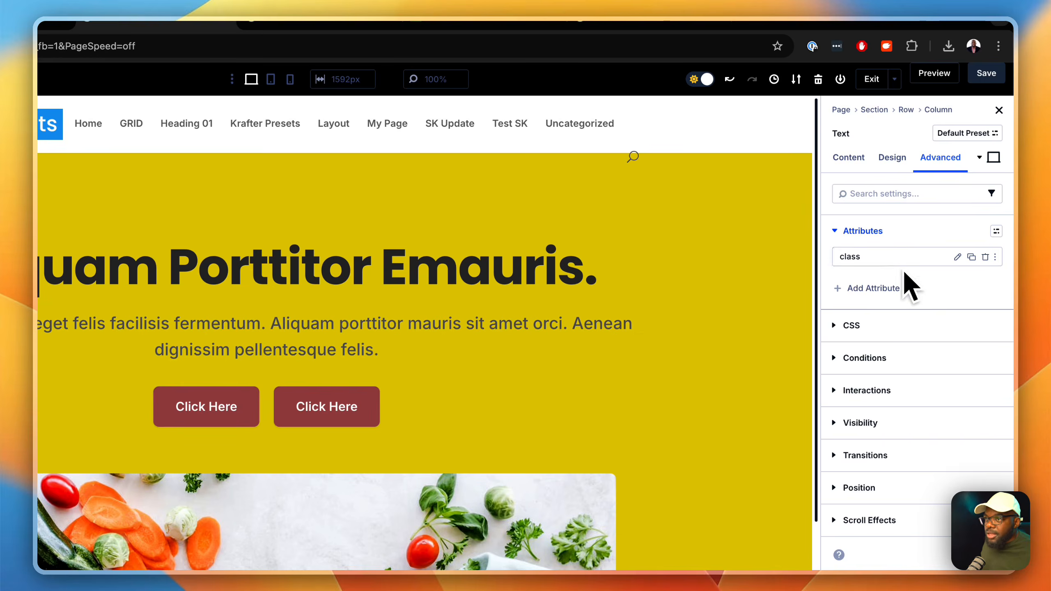
click(957, 258)
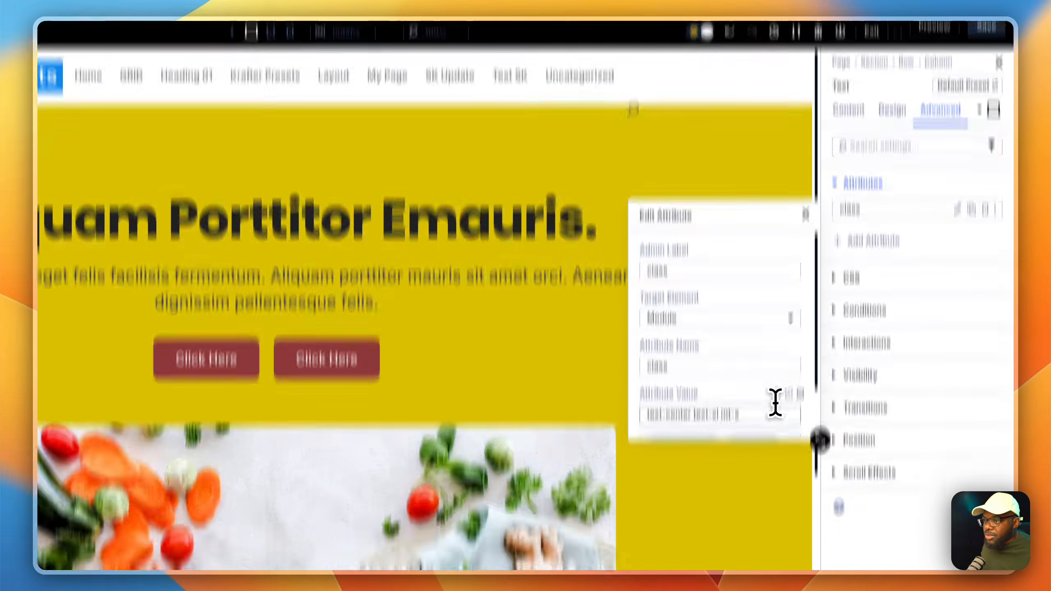
click(766, 414)
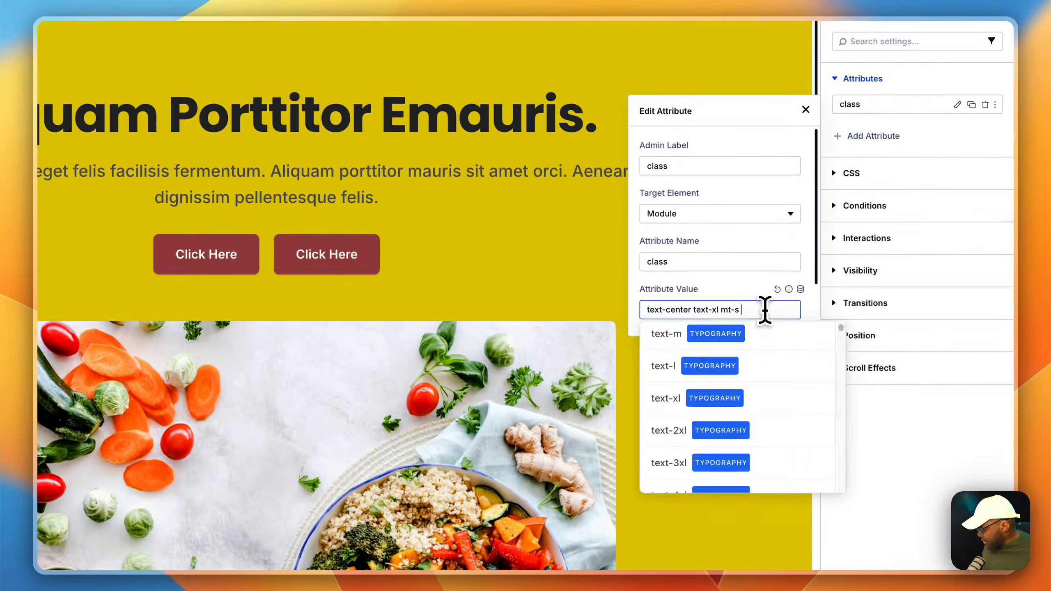
text(text-gray-700)
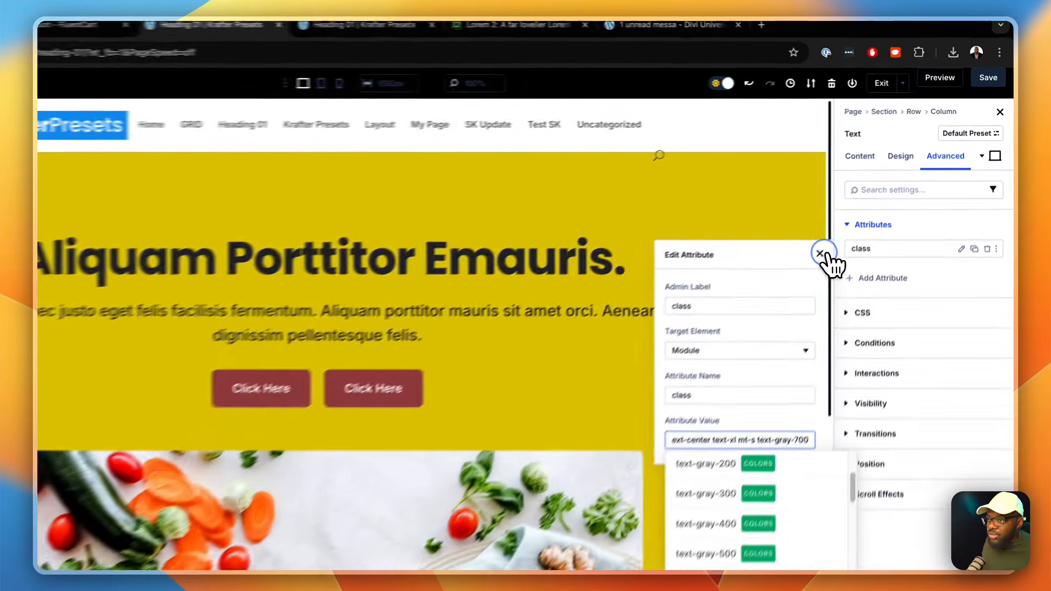
click(861, 212)
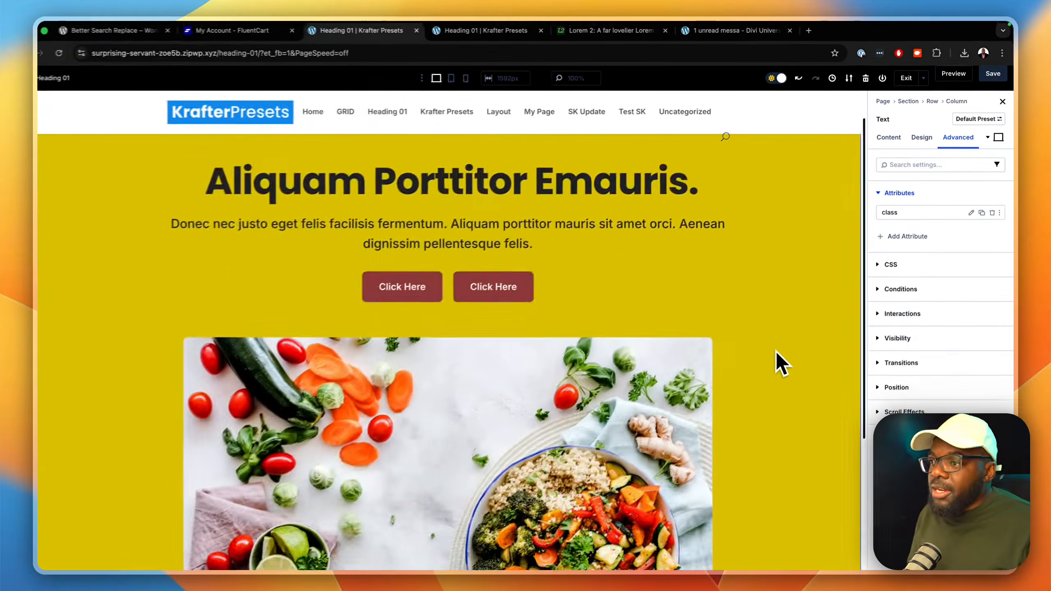
Step: Look over the recoloured hero section and save the page
scroll(777, 359, down, 4)
scroll(778, 356, up, 4)
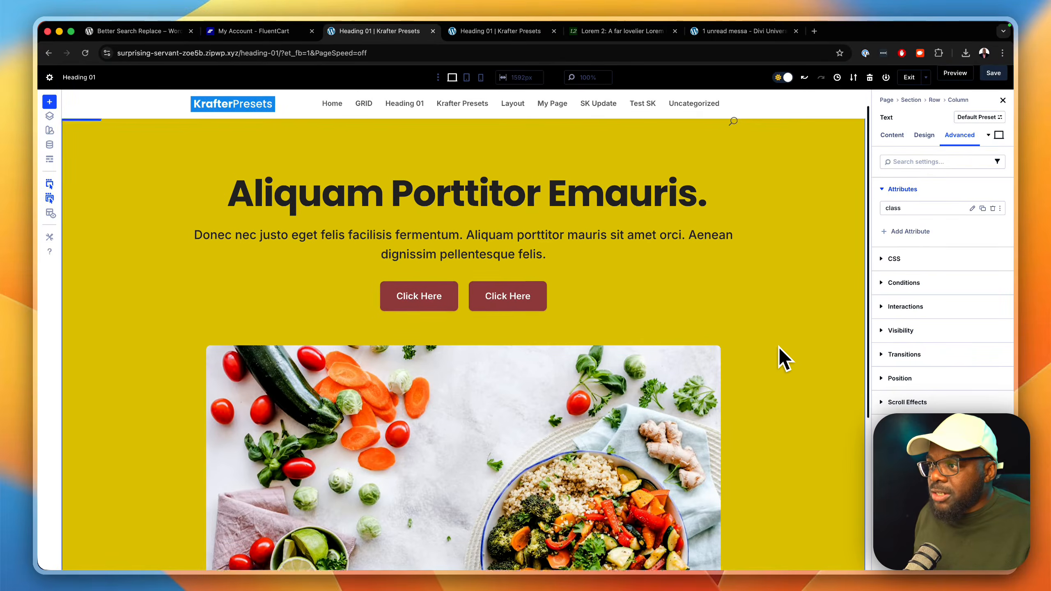
click(993, 75)
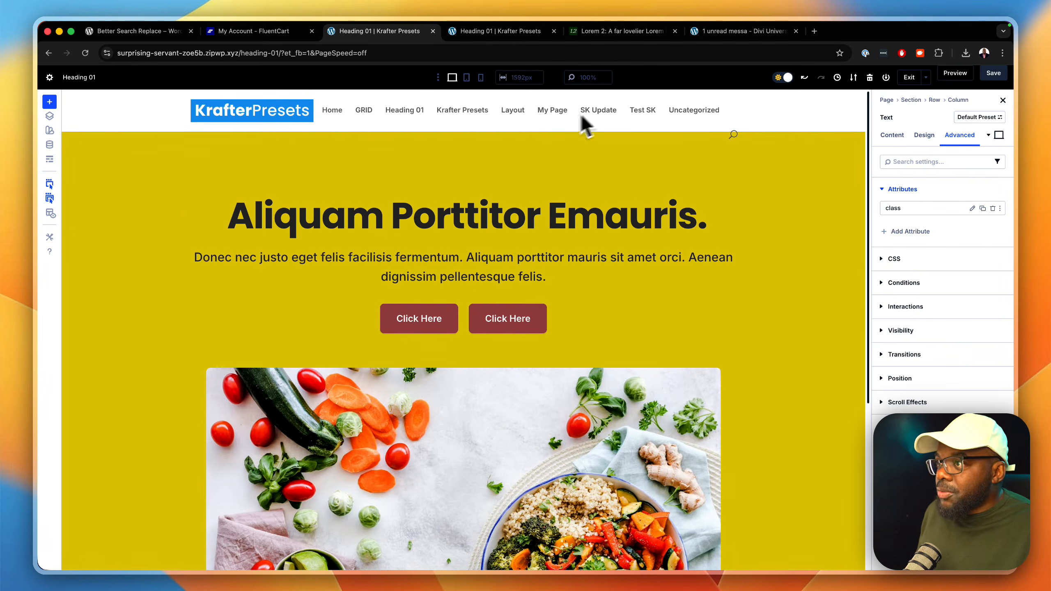
Step: Check the hero's responsive layout in the page preview by narrowing and widening the viewport with the developer tools open
click(885, 79)
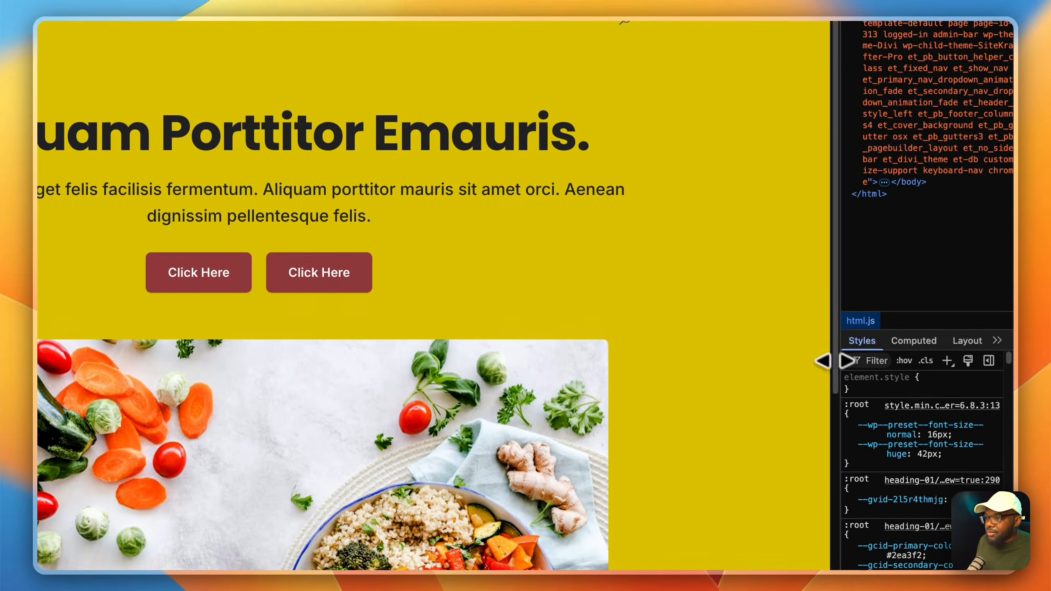
drag(842, 369, 297, 339)
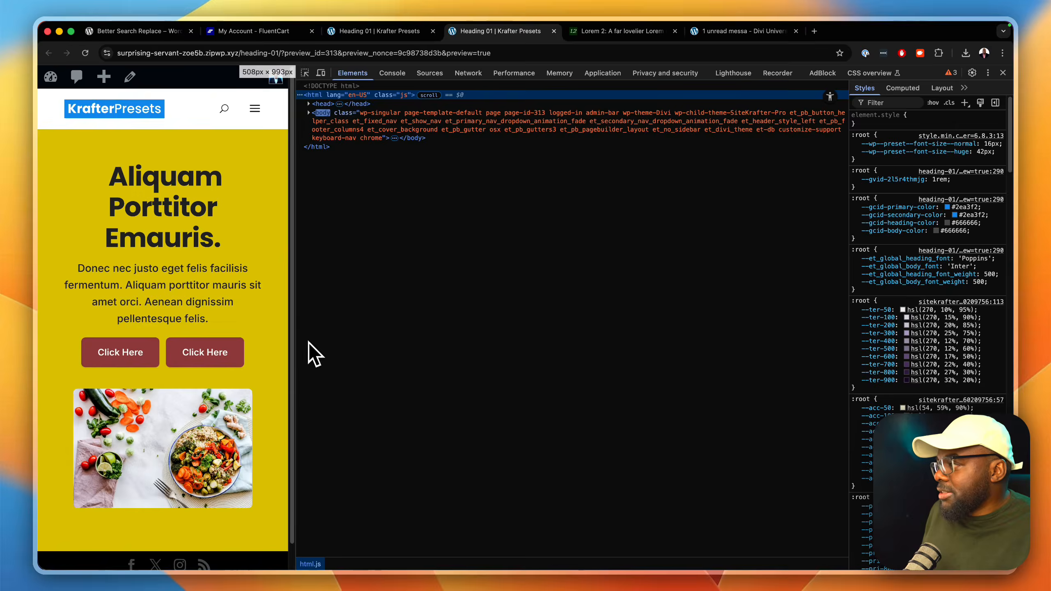
drag(309, 342, 885, 410)
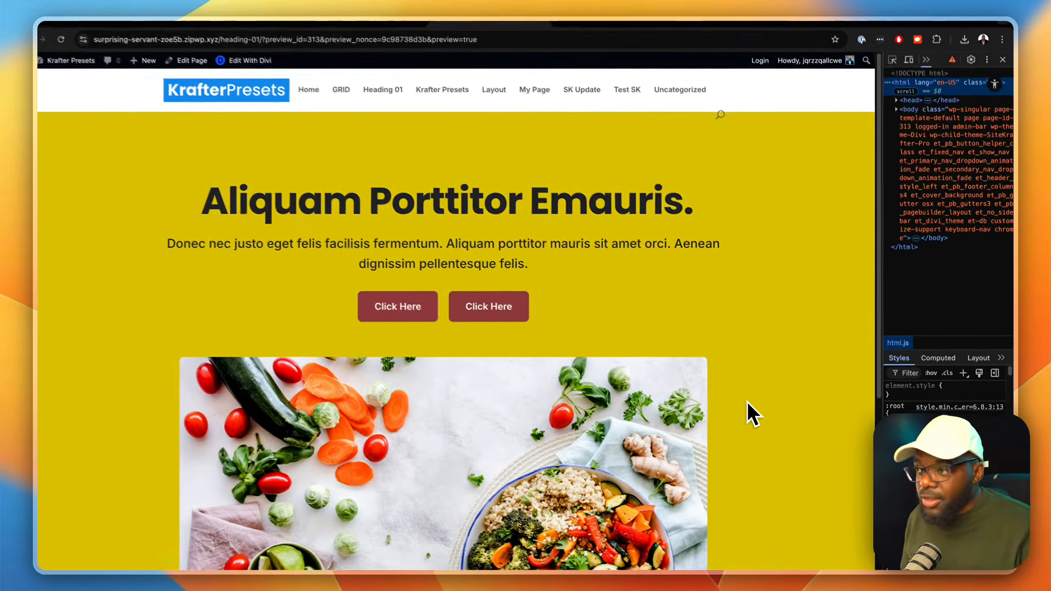
scroll(752, 405, down, 5)
scroll(752, 406, up, 5)
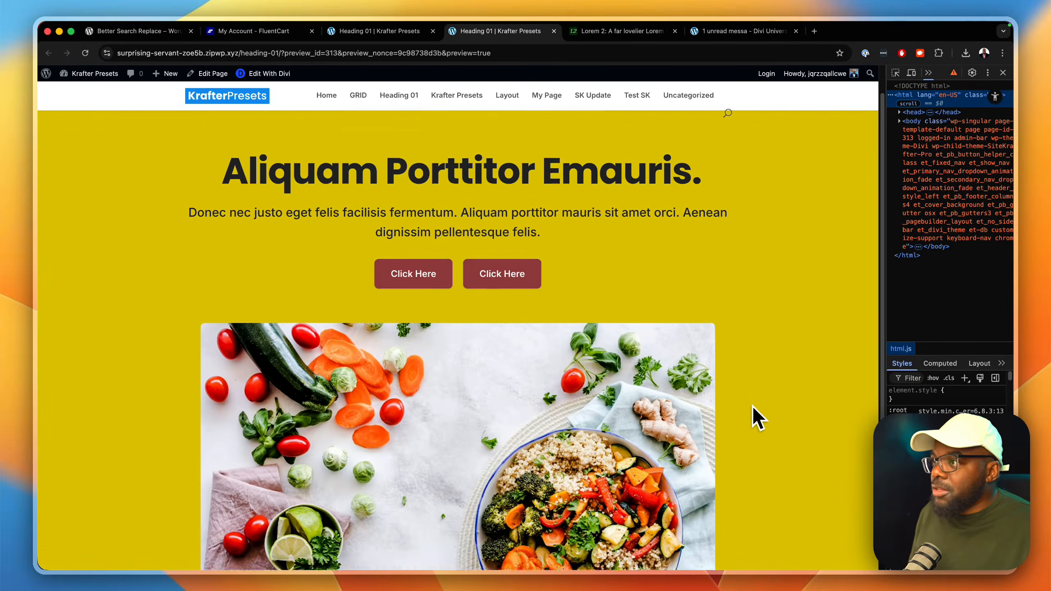
Step: Return to the builder, export the page layout with the file name Heading-01, and show the downloaded file in its folder
click(414, 33)
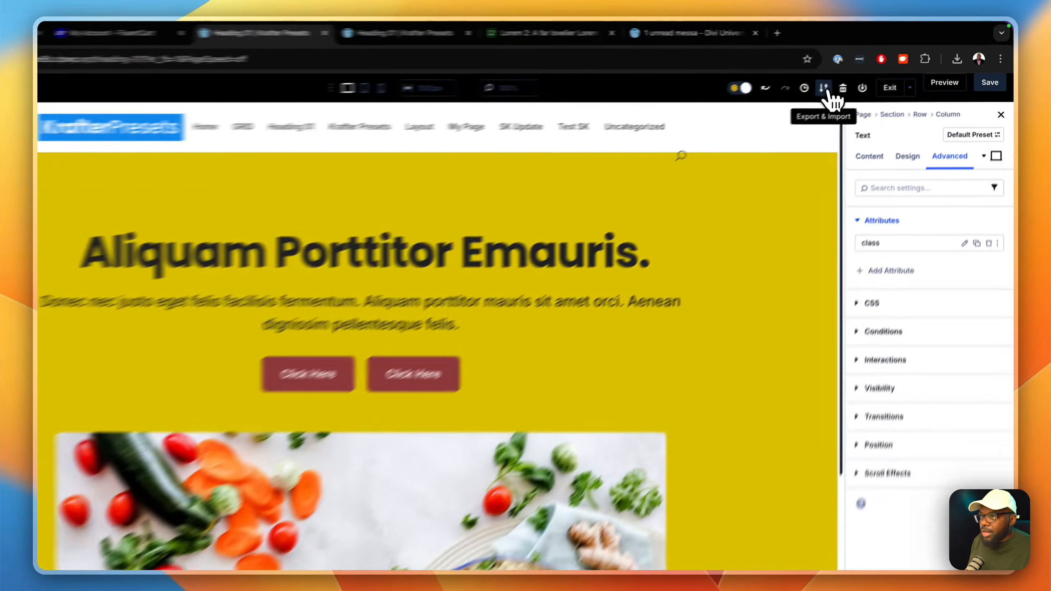
click(854, 78)
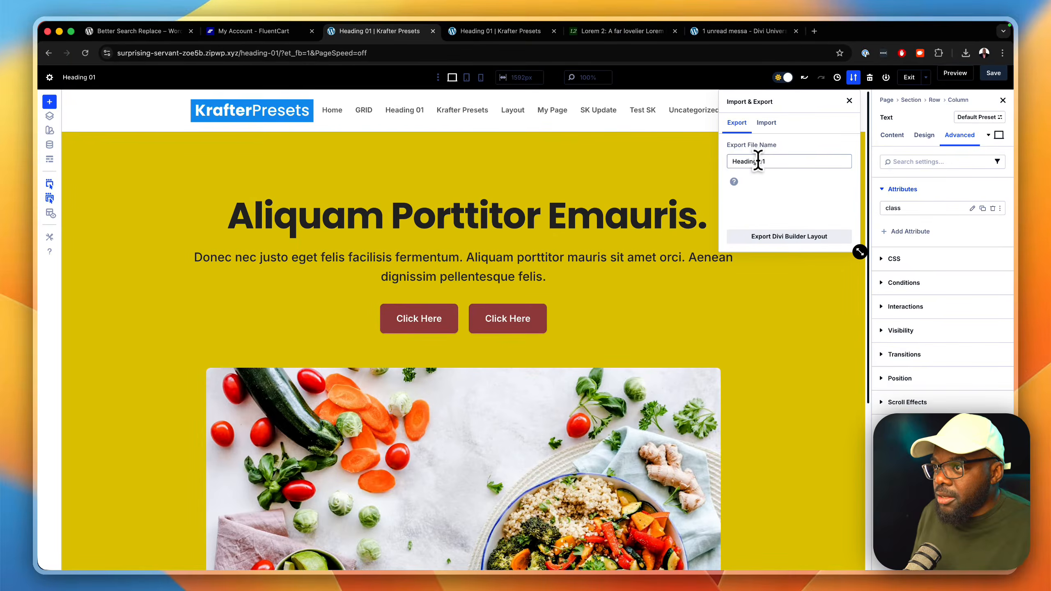
click(758, 160)
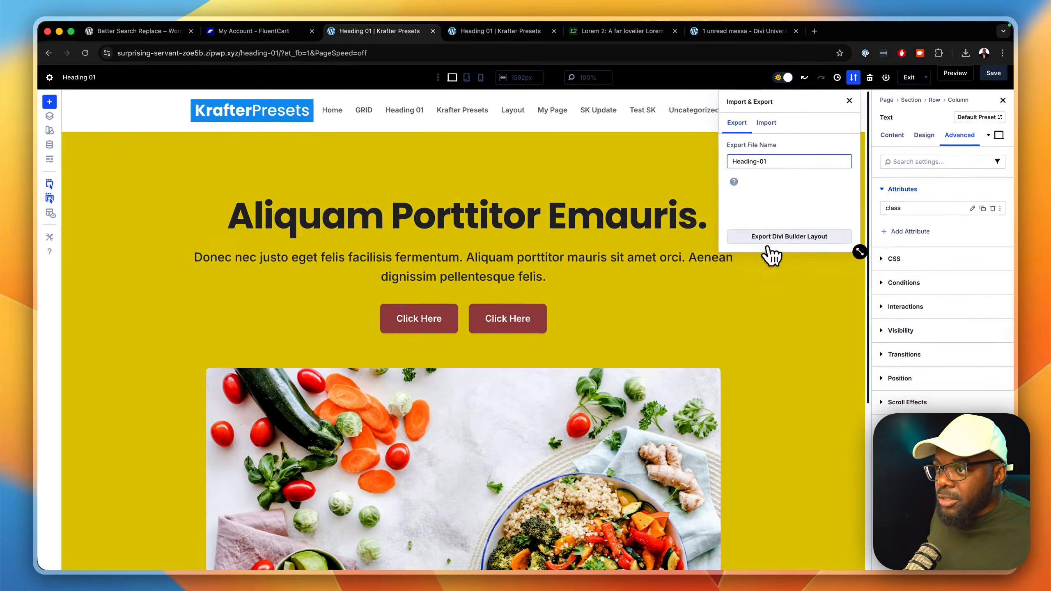
click(769, 248)
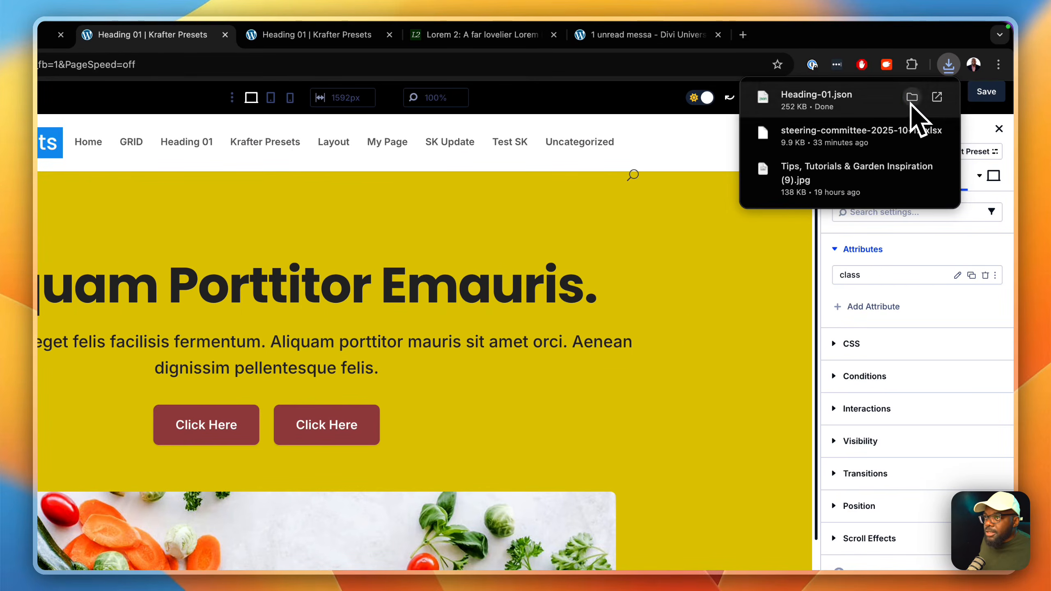
click(916, 100)
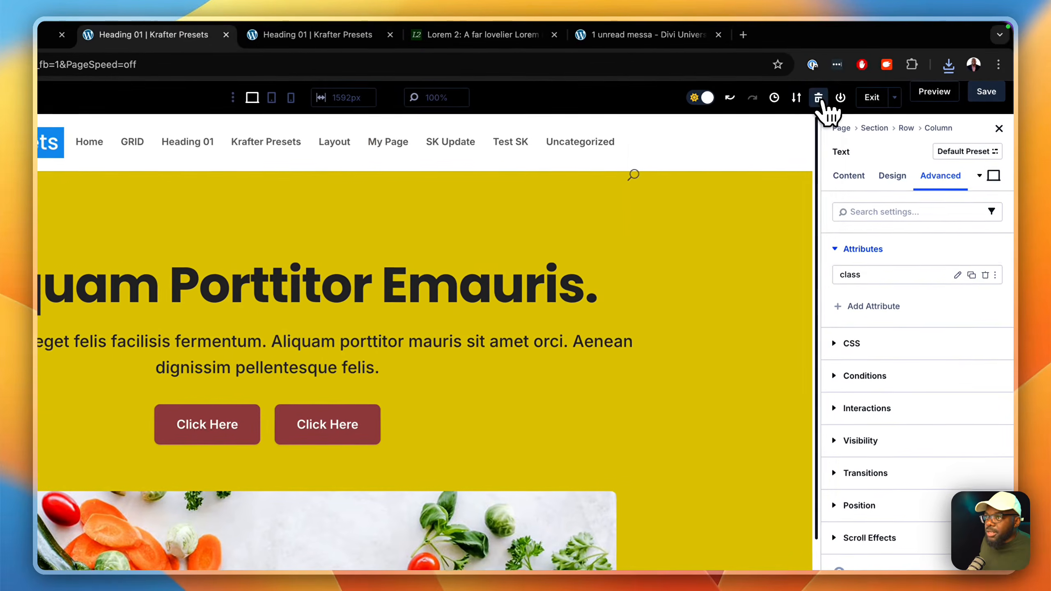
Step: Clear the entire page layout and dismiss the row insertion dialog
click(871, 78)
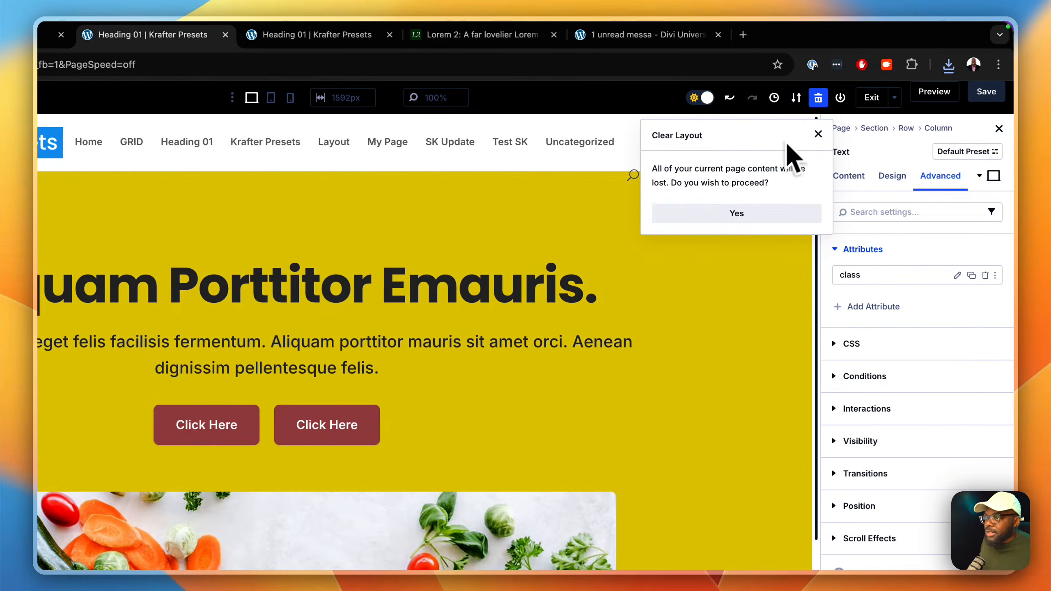
click(745, 214)
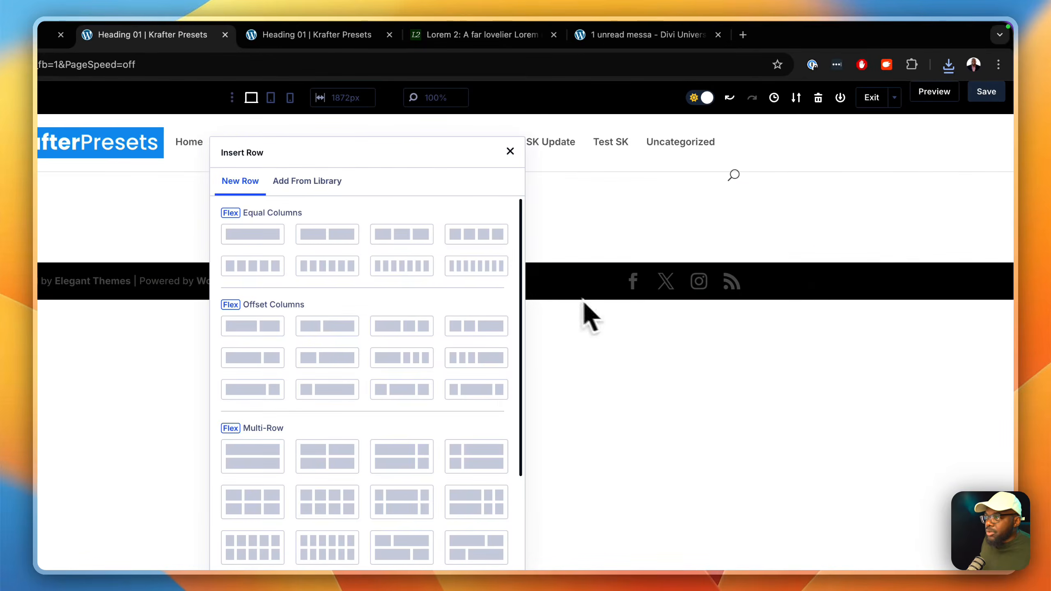
click(510, 152)
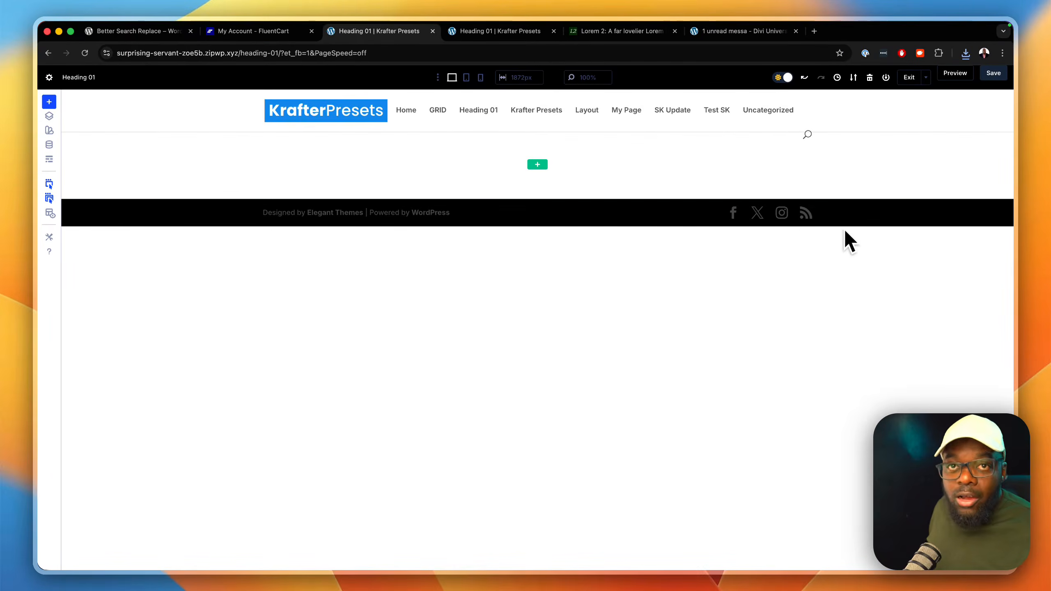
Step: Import Heading-01.json from Downloads as the page layout, with replacing existing content and importing presets enabled
click(853, 78)
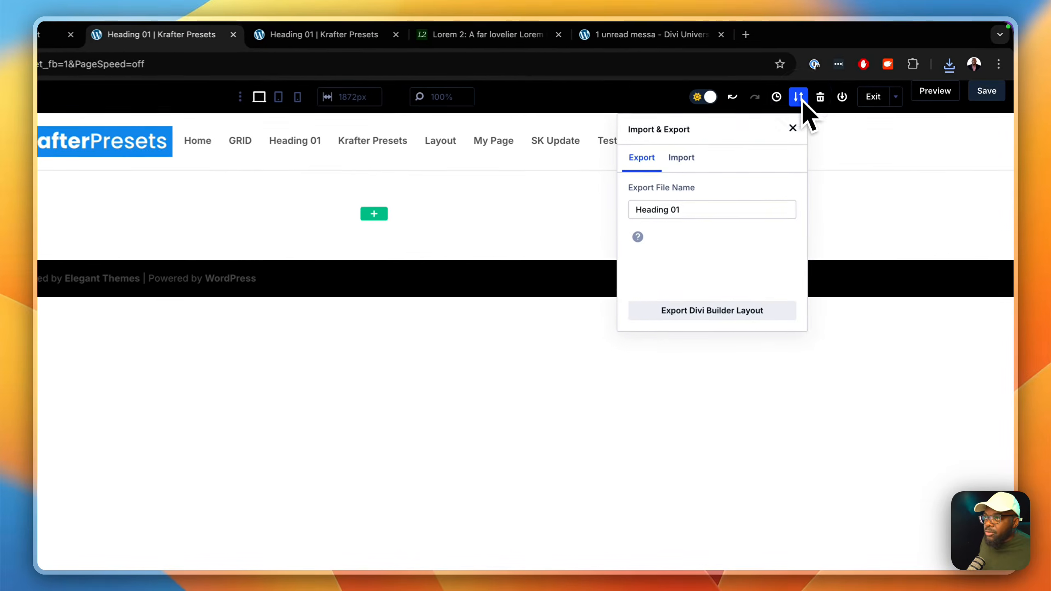
click(693, 157)
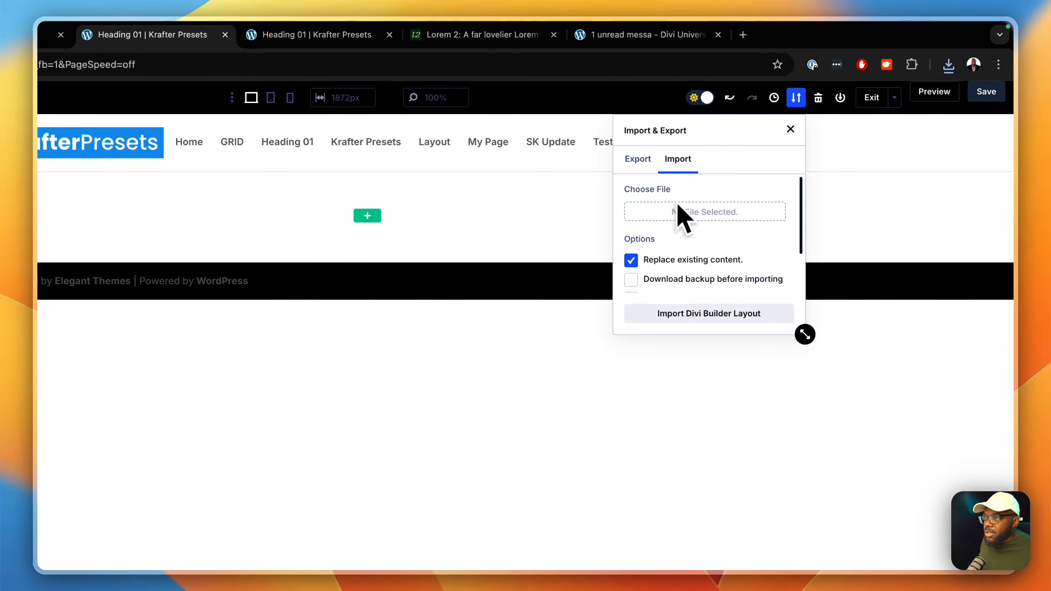
drag(803, 331, 934, 465)
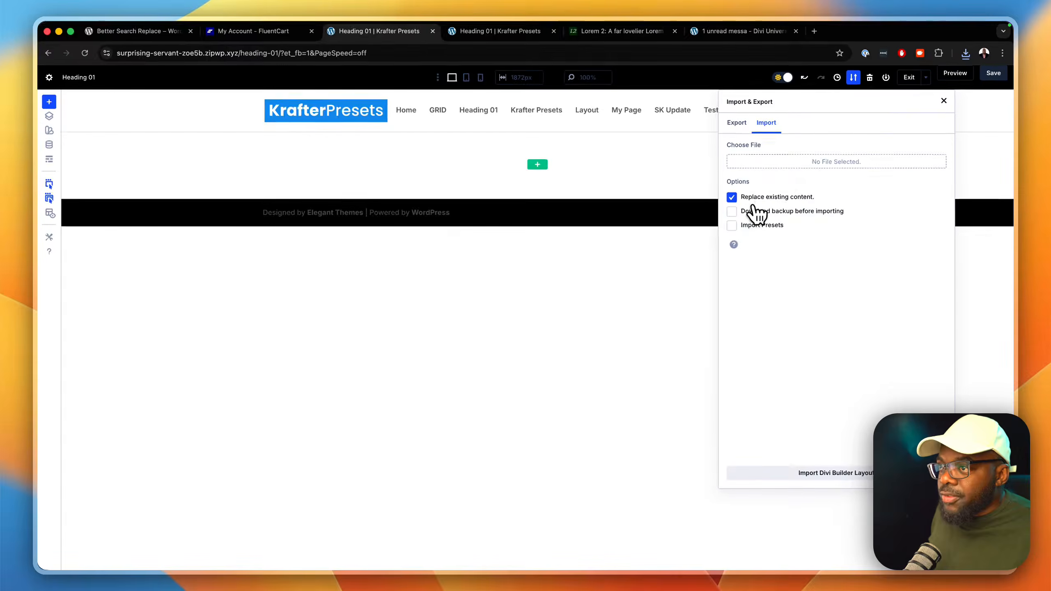
click(732, 225)
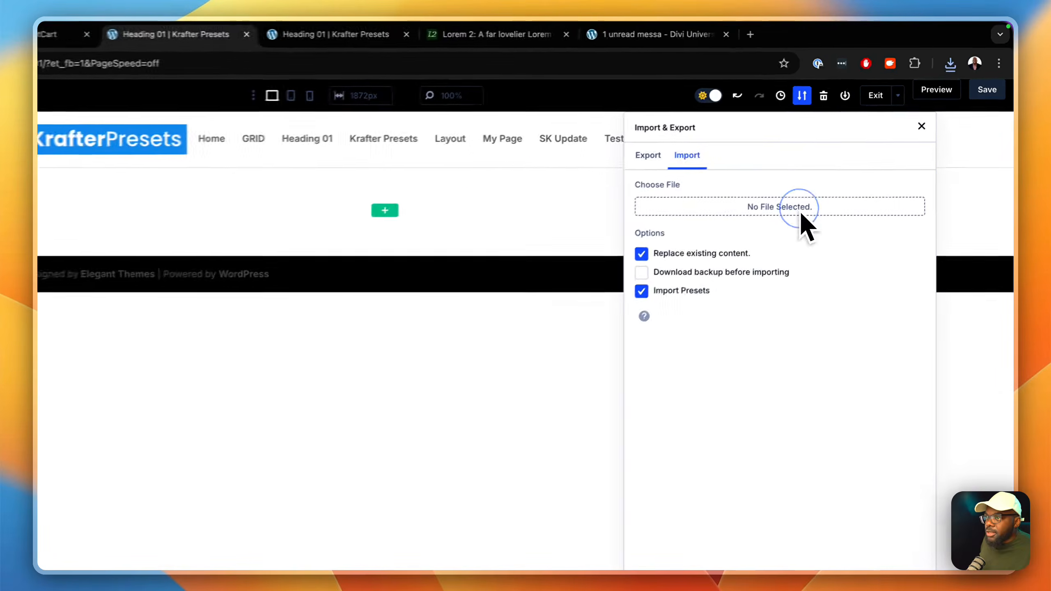
click(794, 219)
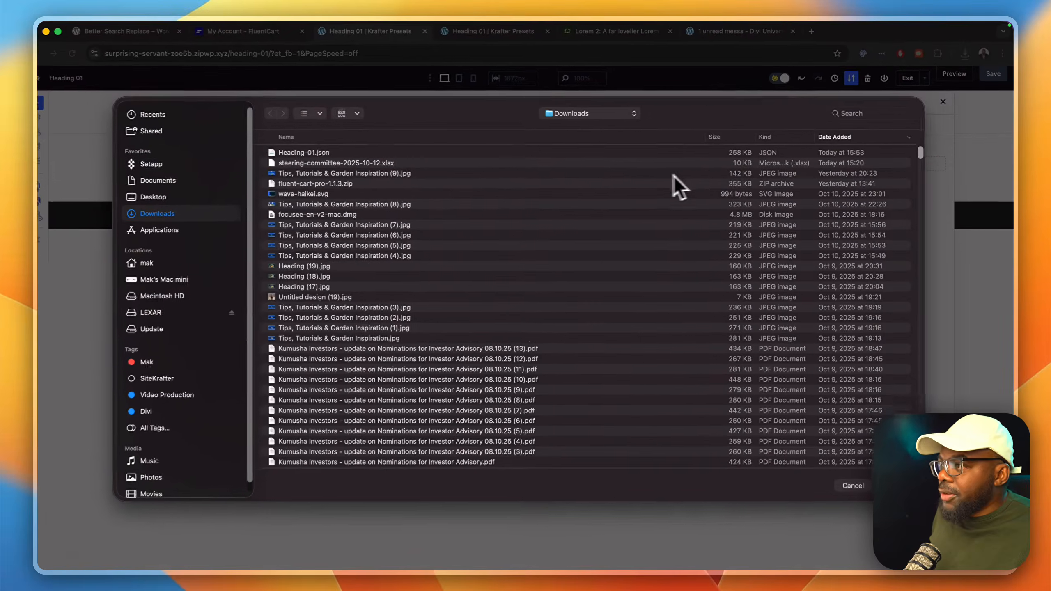
double_click(369, 151)
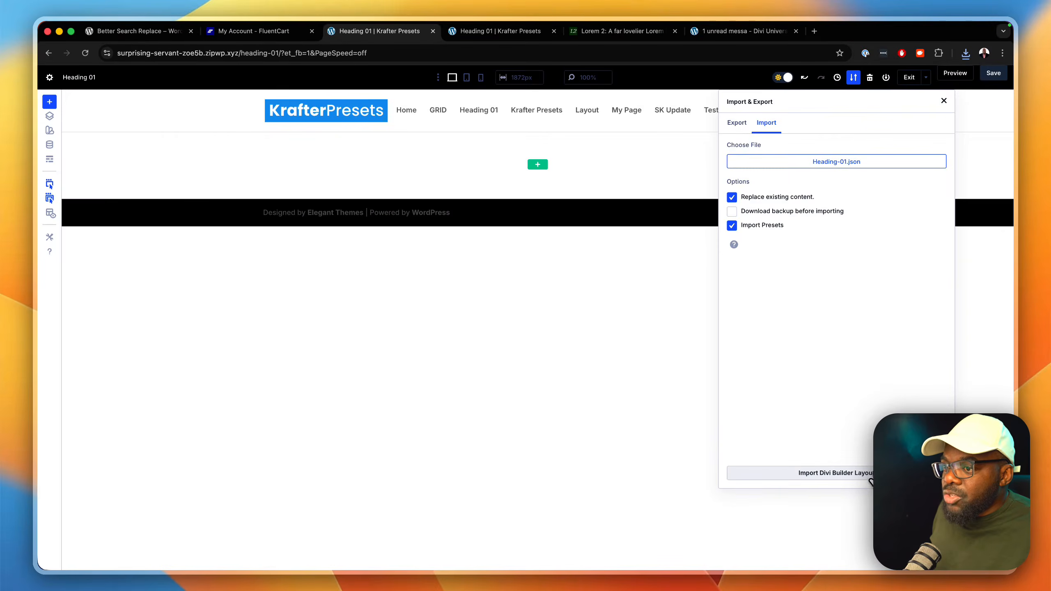
click(870, 476)
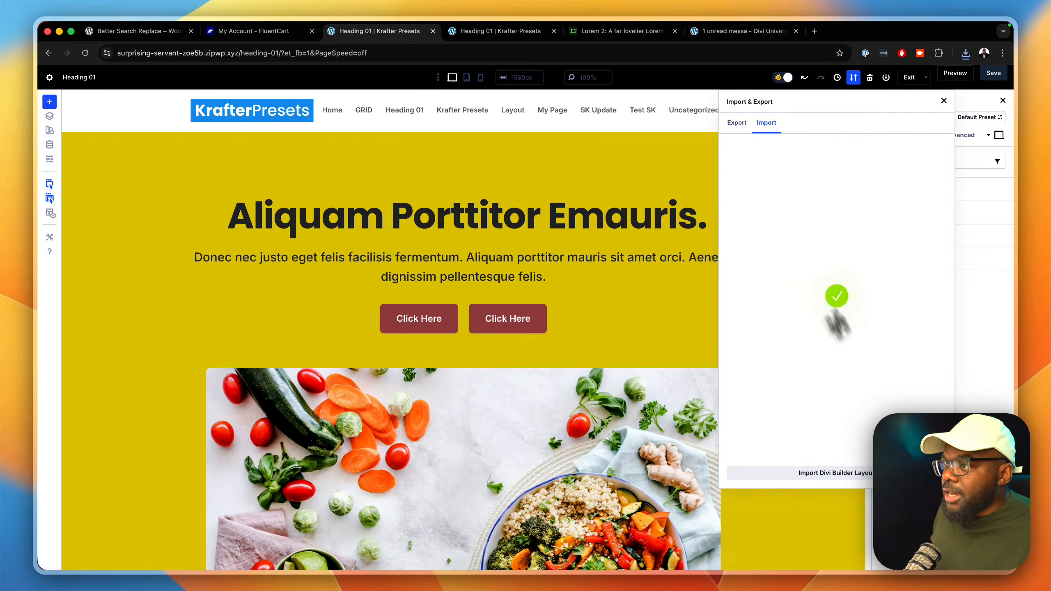